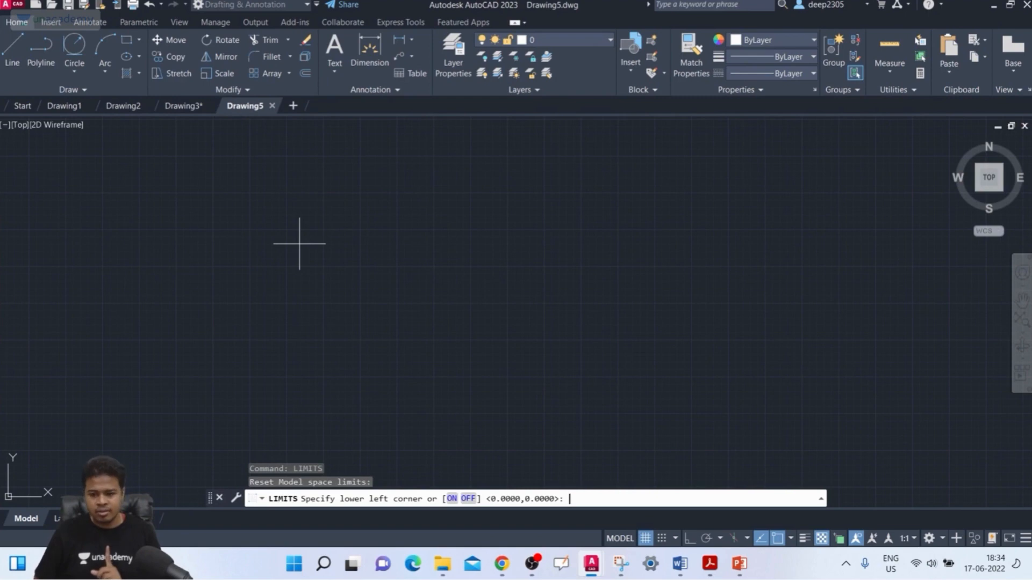
Set the model space limits to 0,0 and 420,297 and turn off the grid display beyond the limits.
{"action": "key", "text": "Return"}
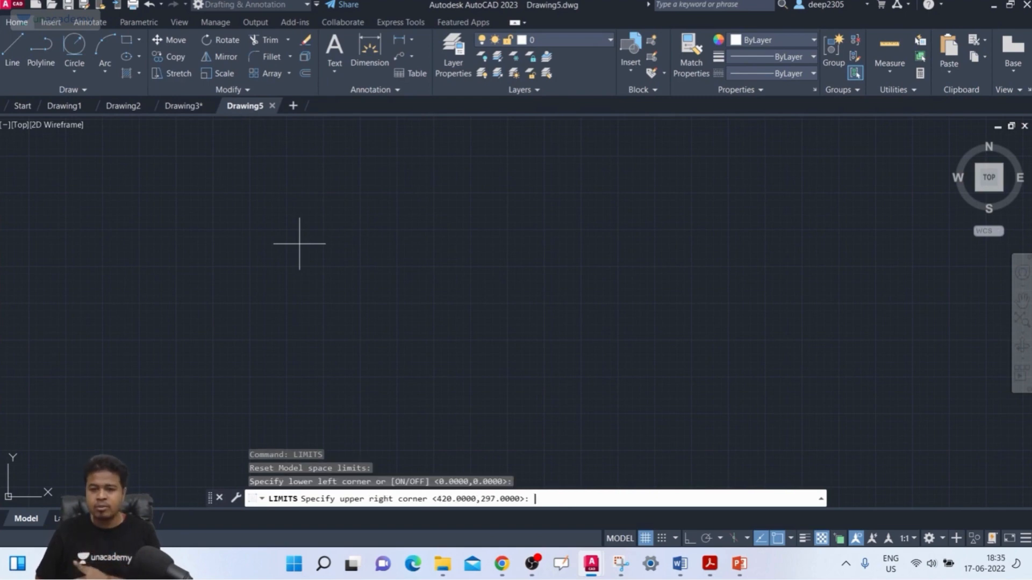
{"action": "key", "text": "Return"}
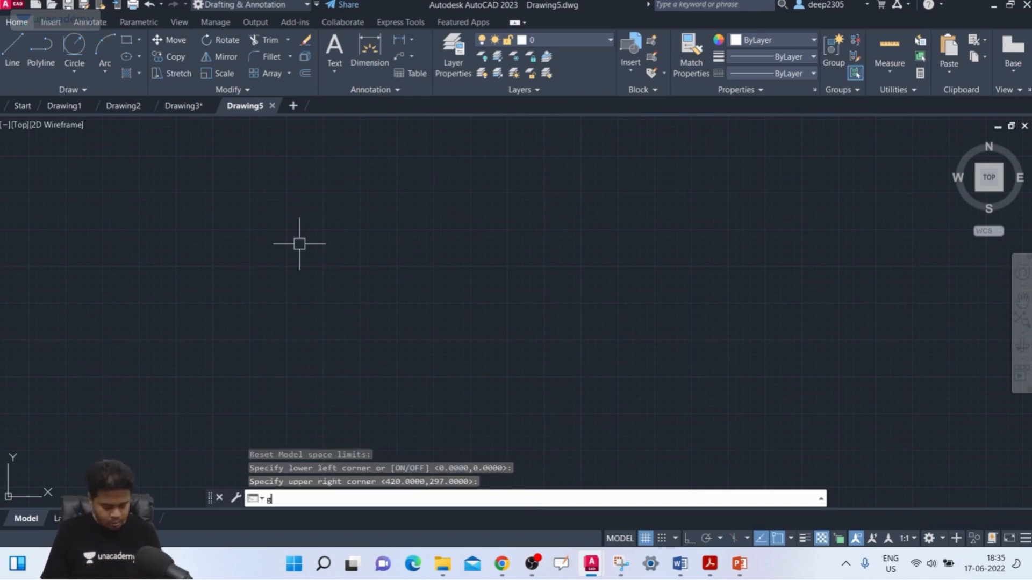
{"action": "key", "text": "Return"}
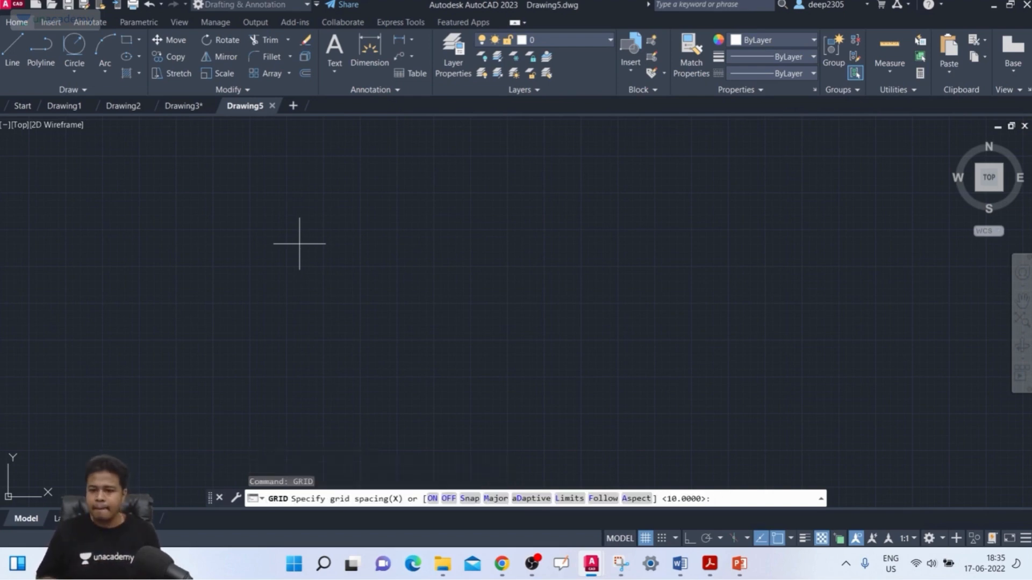
{"action": "left_click", "coordinate": [562, 499]}
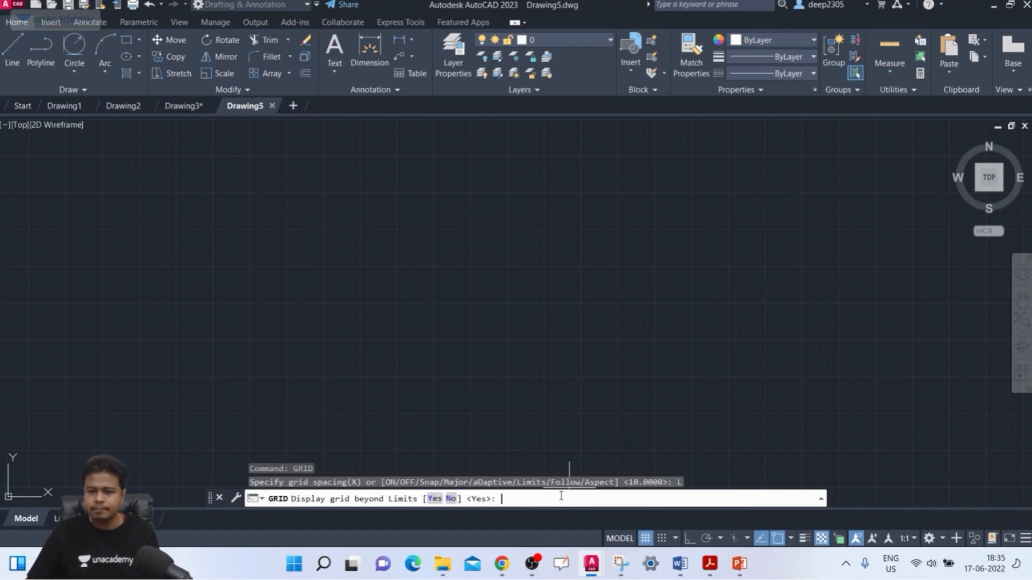
{"action": "left_click", "coordinate": [449, 499]}
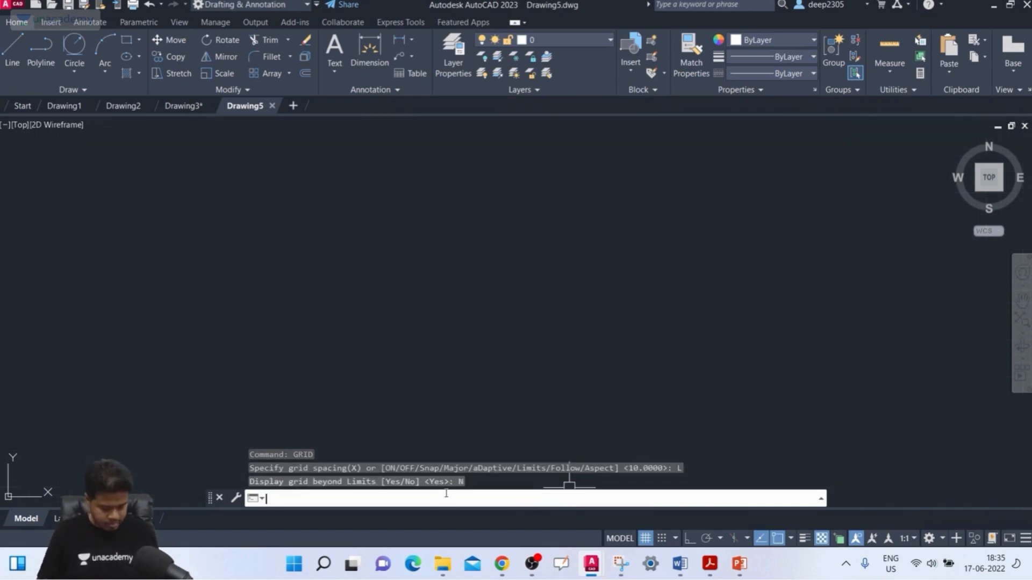
{"action": "type", "text": "z"}
{"action": "key", "text": "Return"}
{"action": "type", "text": "a"}
{"action": "key", "text": "Return"}
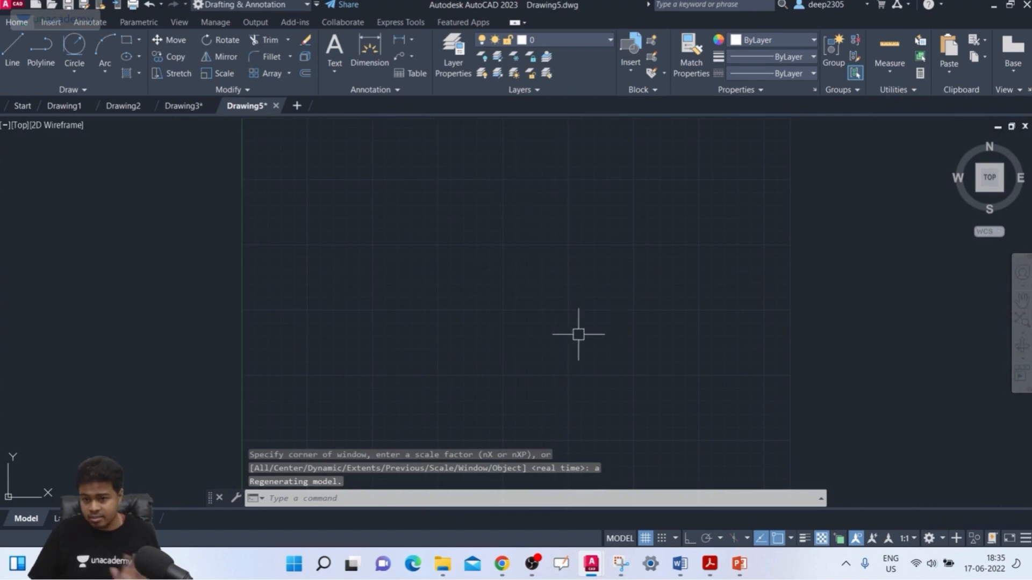
Set the angle precision of the drawing units to 0.0000.
{"action": "type", "text": "u"}
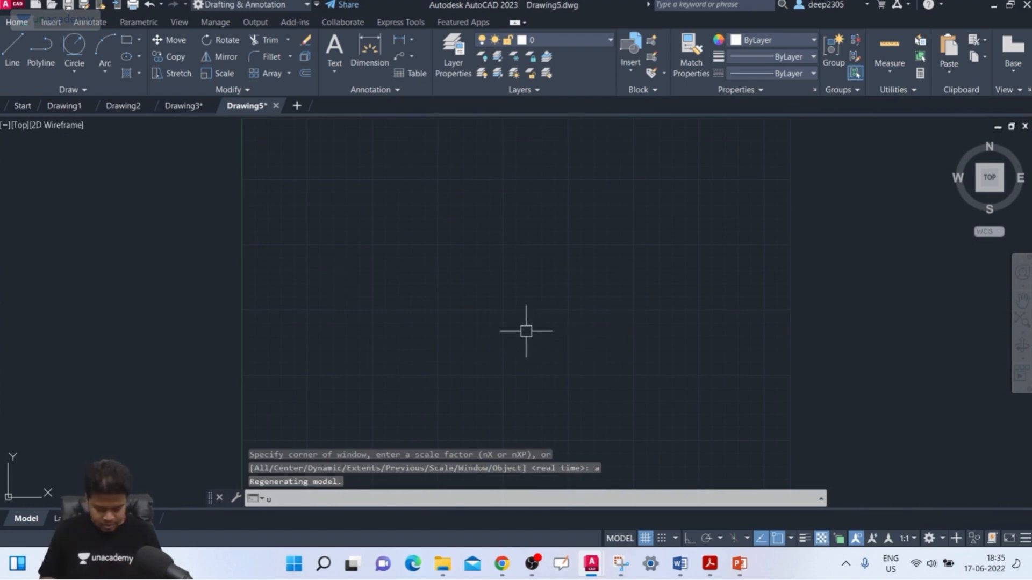
{"action": "type", "text": "n"}
{"action": "key", "text": "Return"}
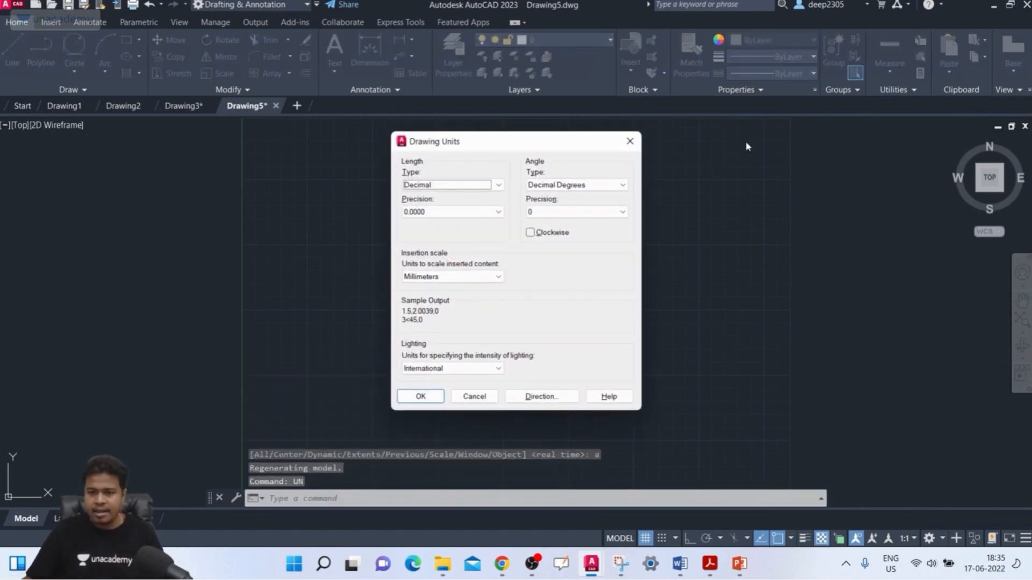
{"action": "left_click", "coordinate": [564, 212]}
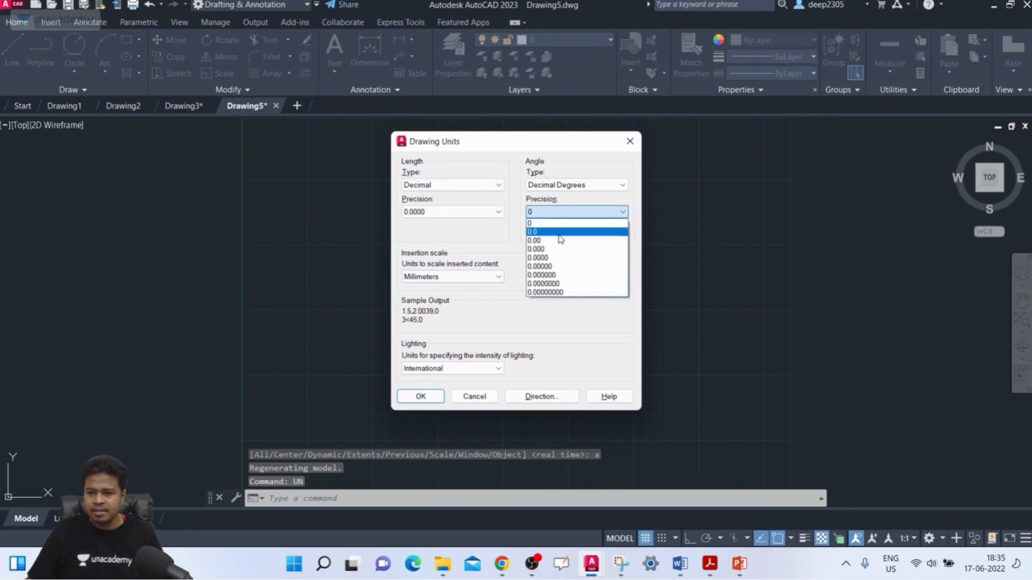
{"action": "left_click", "coordinate": [553, 263]}
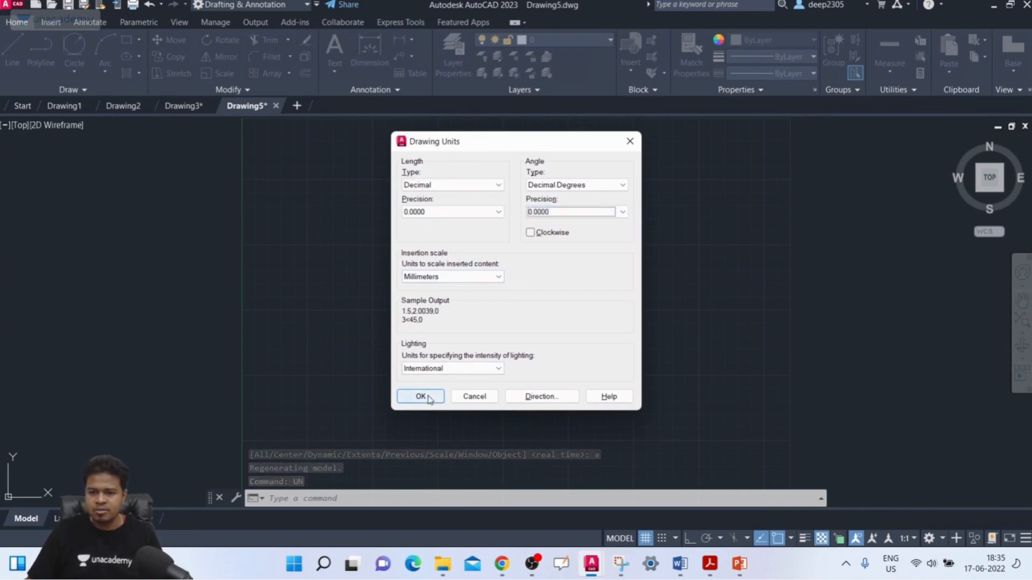
{"action": "left_click", "coordinate": [429, 398]}
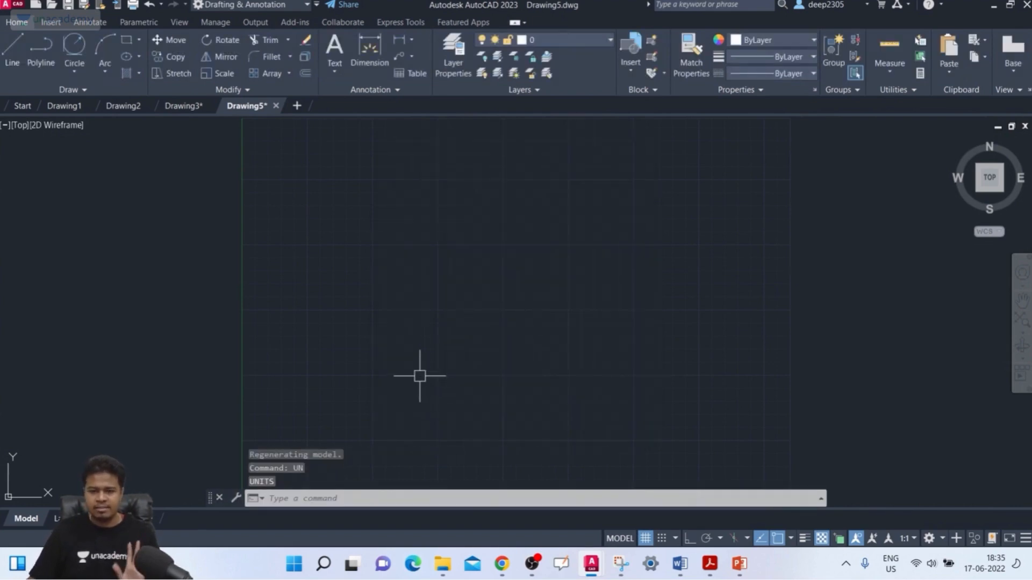
Switch to PowerPoint, copy the reference drawing picture from slide 10, and return to Drawing5.dwg in AutoCAD.
{"action": "left_click", "coordinate": [740, 564]}
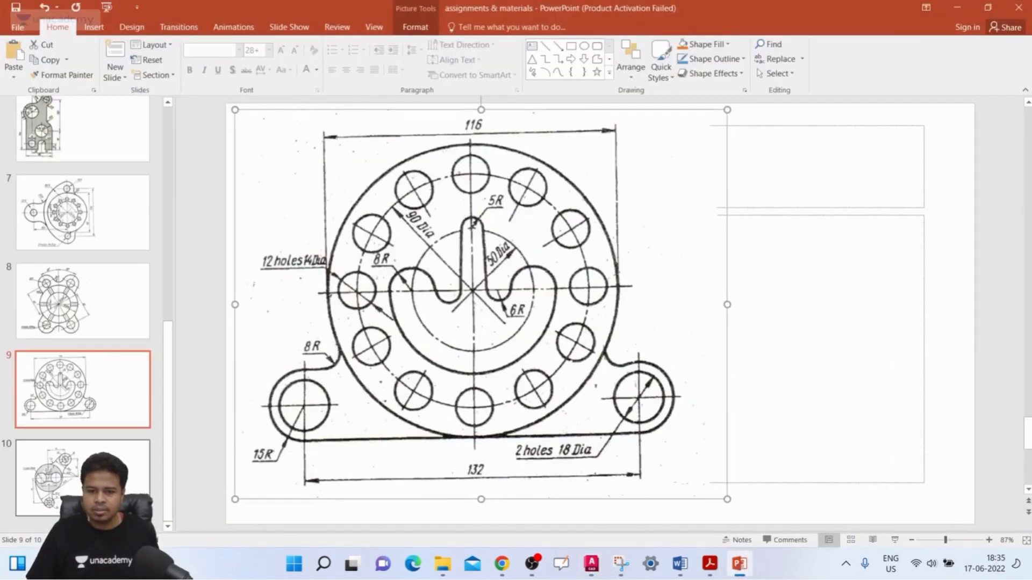
{"action": "left_click", "coordinate": [96, 472]}
{"action": "left_click", "coordinate": [433, 281]}
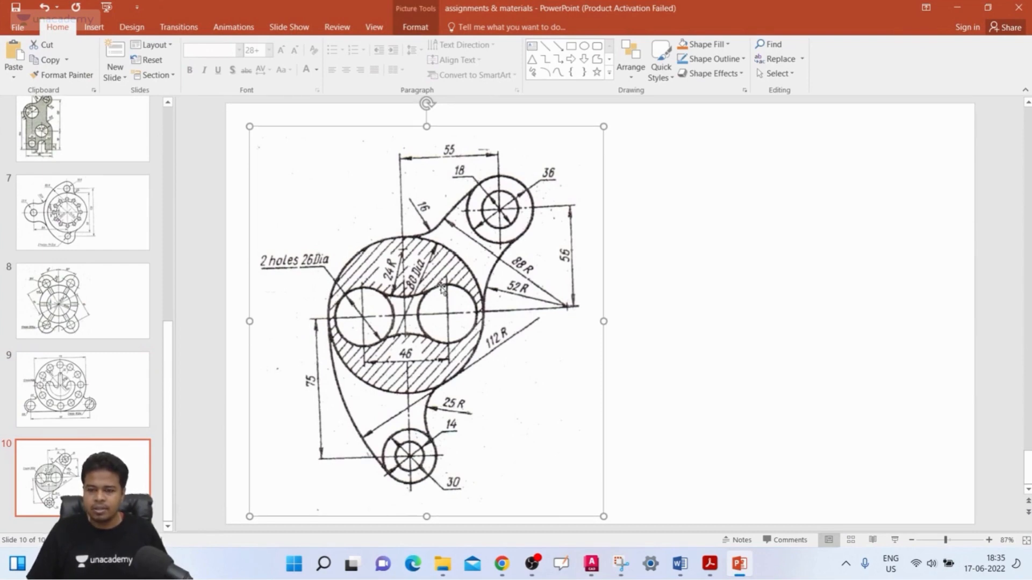
{"action": "left_click_drag", "start_coordinate": [442, 287], "coordinate": [443, 288]}
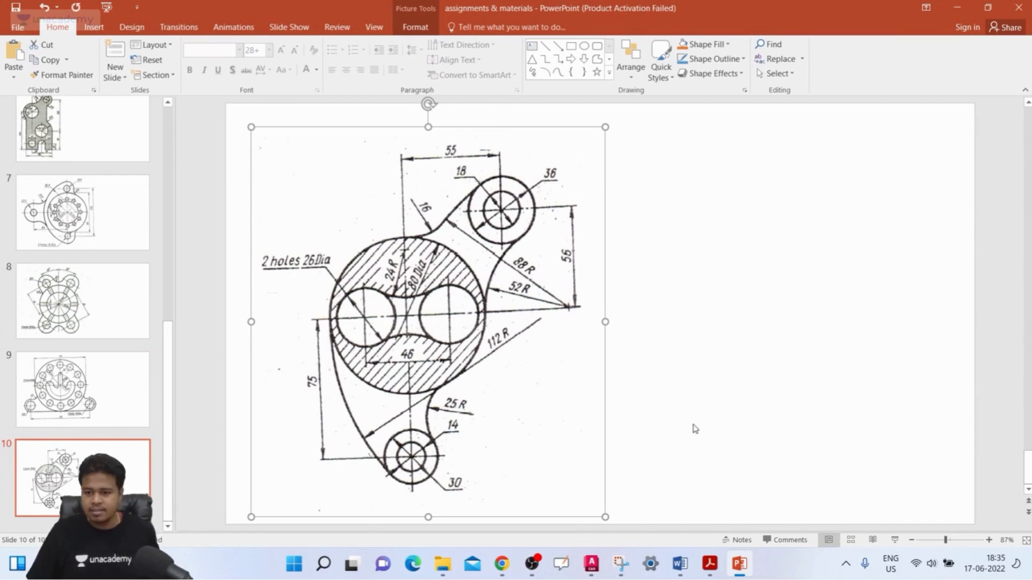
{"action": "mouse_move", "coordinate": [587, 569]}
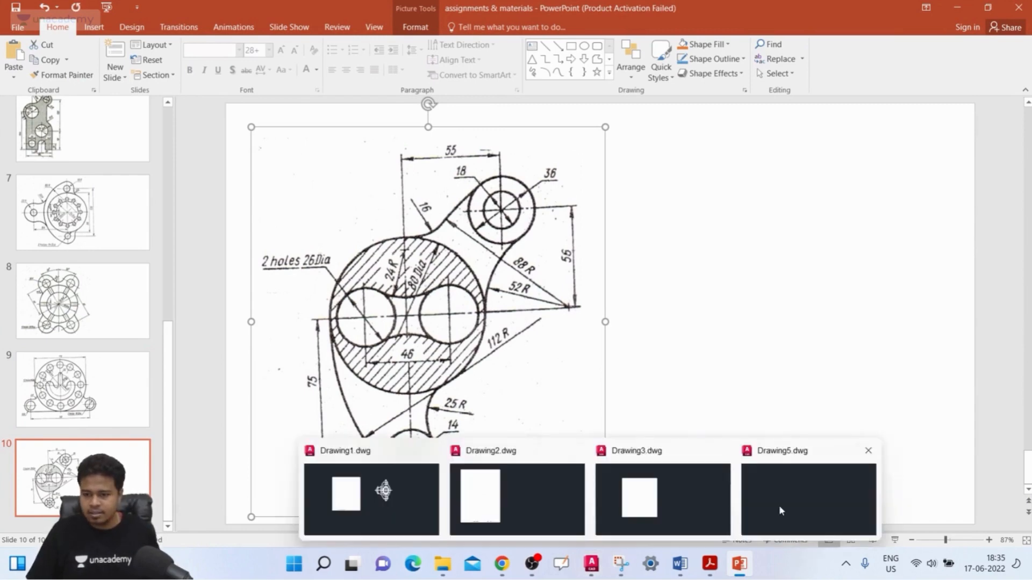
{"action": "left_click", "coordinate": [781, 511]}
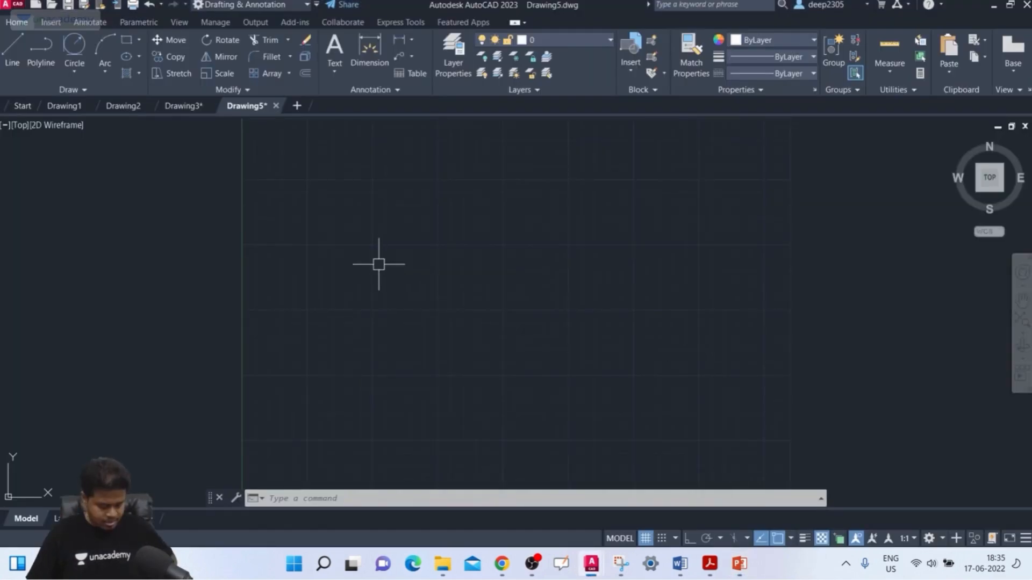
Paste the copied reference picture just outside the left edge of the grid area, accepting the OLE text size settings.
{"action": "key", "text": "ctrl+v"}
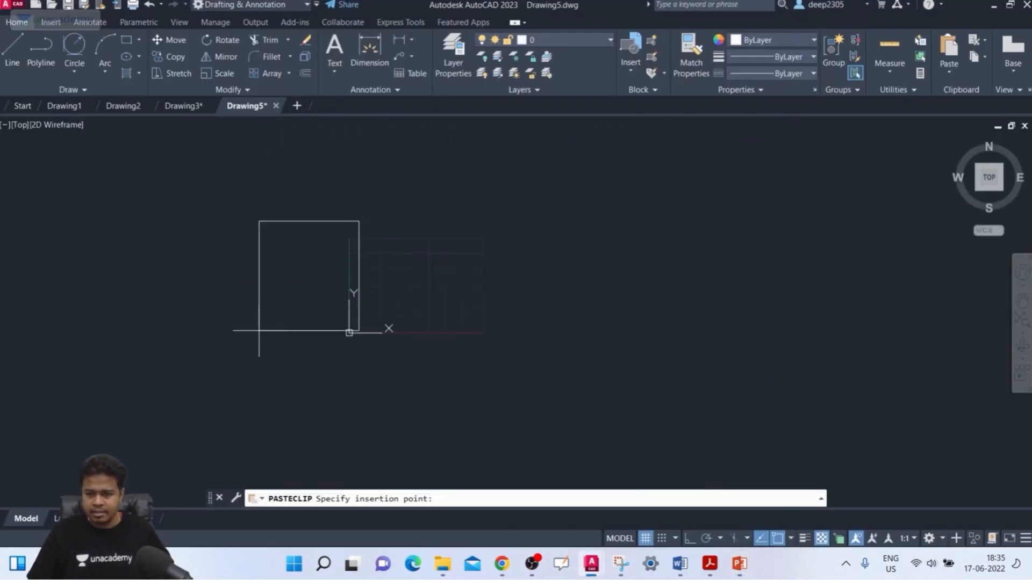
{"action": "left_click", "coordinate": [240, 337]}
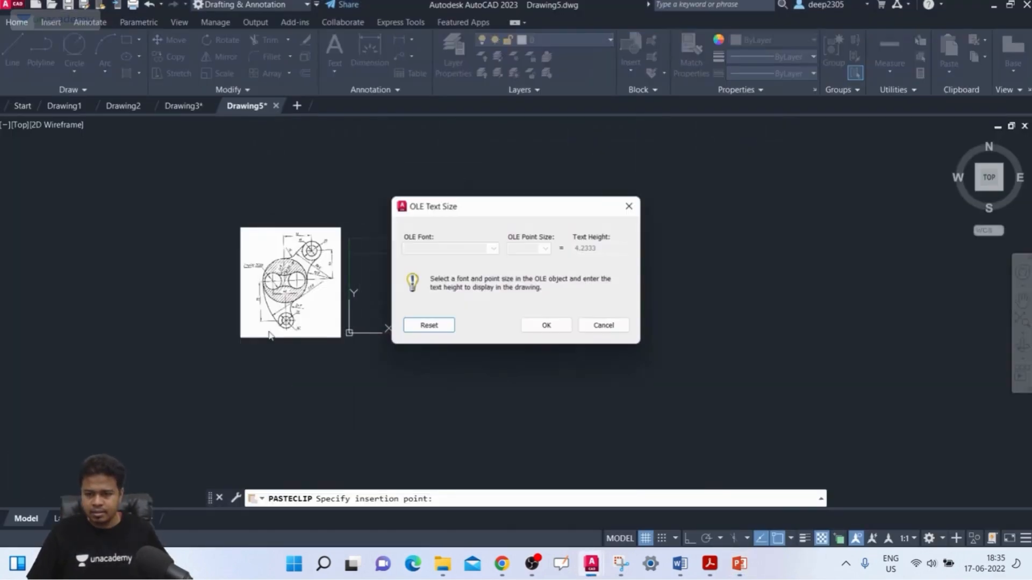
{"action": "left_click", "coordinate": [556, 324]}
{"action": "scroll", "coordinate": [352, 250], "scroll_direction": "up", "scroll_amount": 4}
{"action": "key", "text": "Escape"}
{"action": "key", "text": "Escape"}
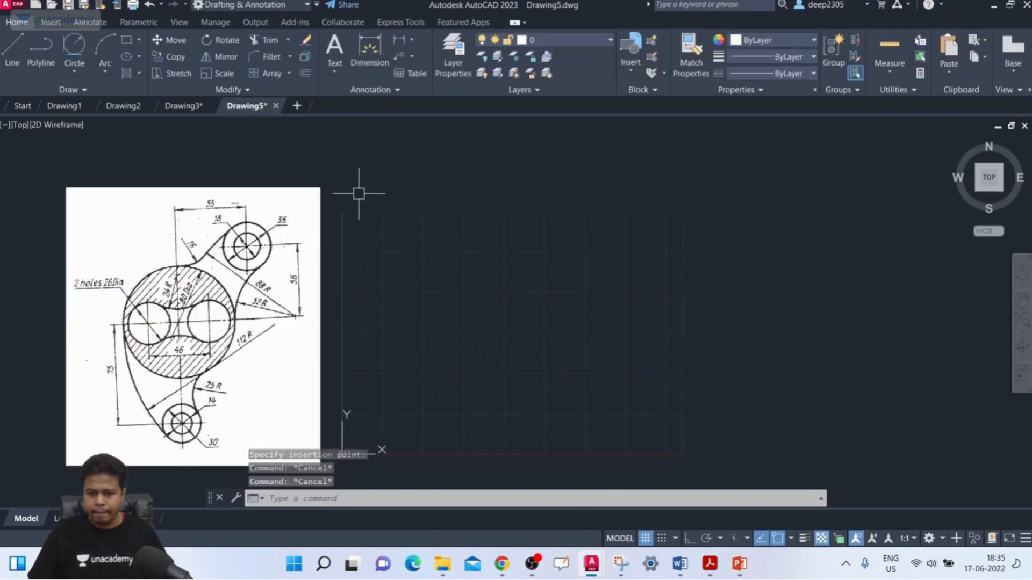
Shrink the pasted reference picture to roughly two-thirds of its size using its upper-right corner grip.
{"action": "left_click", "coordinate": [357, 162]}
{"action": "left_click", "coordinate": [321, 212]}
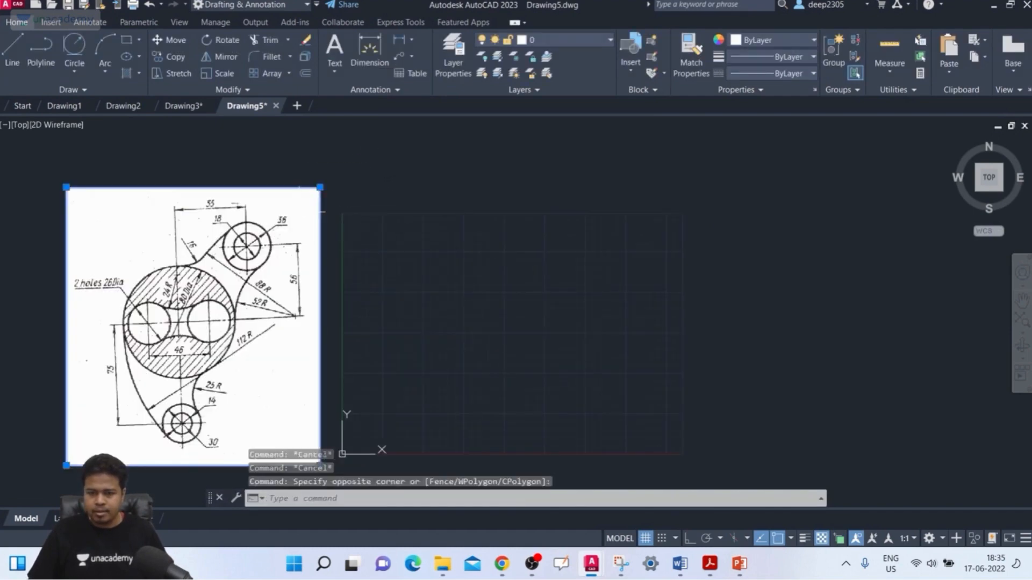
{"action": "left_click", "coordinate": [320, 187]}
{"action": "left_click", "coordinate": [243, 274]}
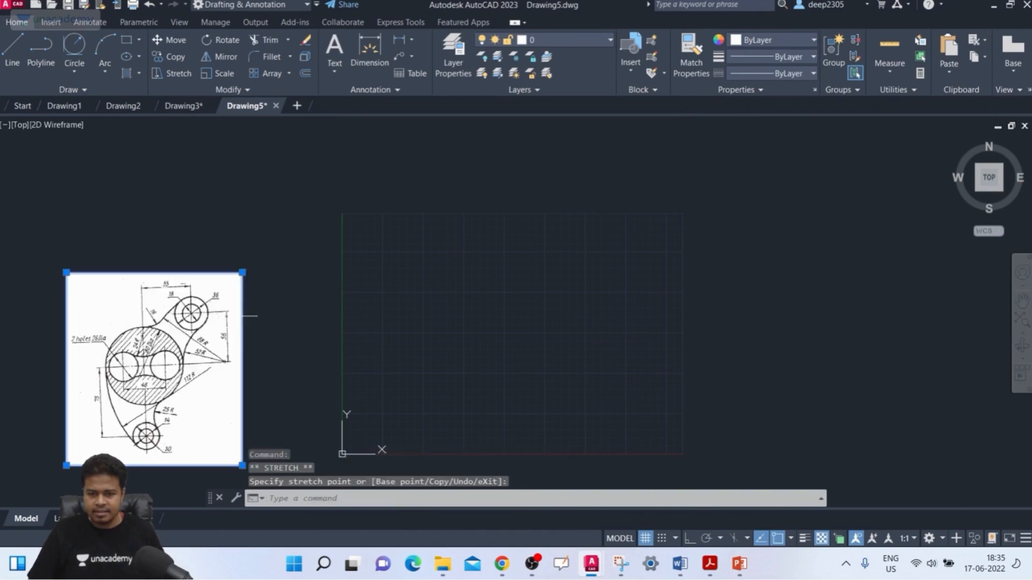
Move the reference picture up and right so that it sits beside the left edge of the grid area.
{"action": "type", "text": "m"}
{"action": "key", "text": "Return"}
{"action": "left_click", "coordinate": [193, 329]}
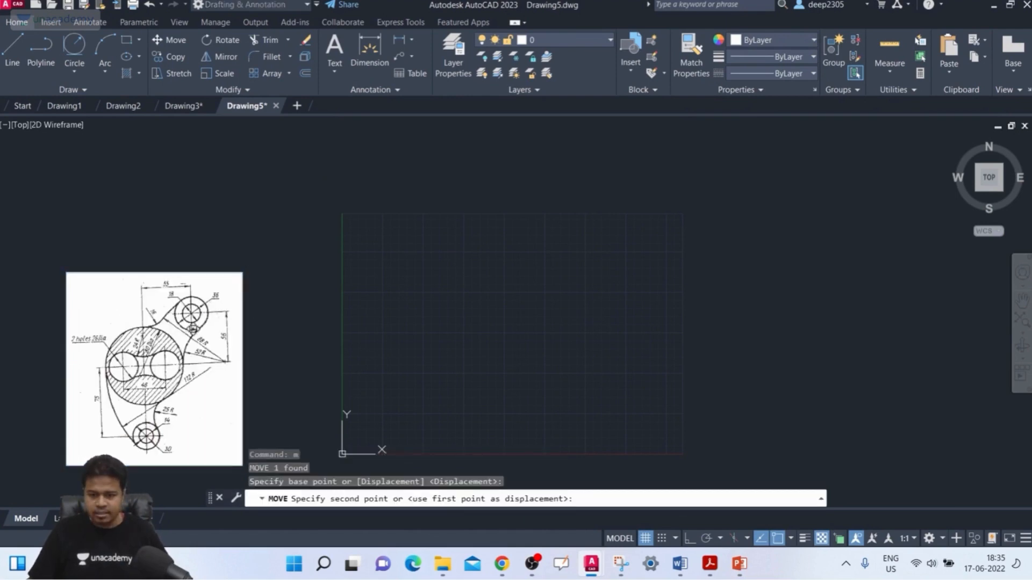
{"action": "left_click", "coordinate": [278, 300]}
Draw a circle with a diameter of 80 mm near the middle of the grid area.
{"action": "middle_click_drag", "start_coordinate": [345, 285], "coordinate": [405, 226]}
{"action": "scroll", "coordinate": [405, 229], "scroll_direction": "up", "scroll_amount": 2}
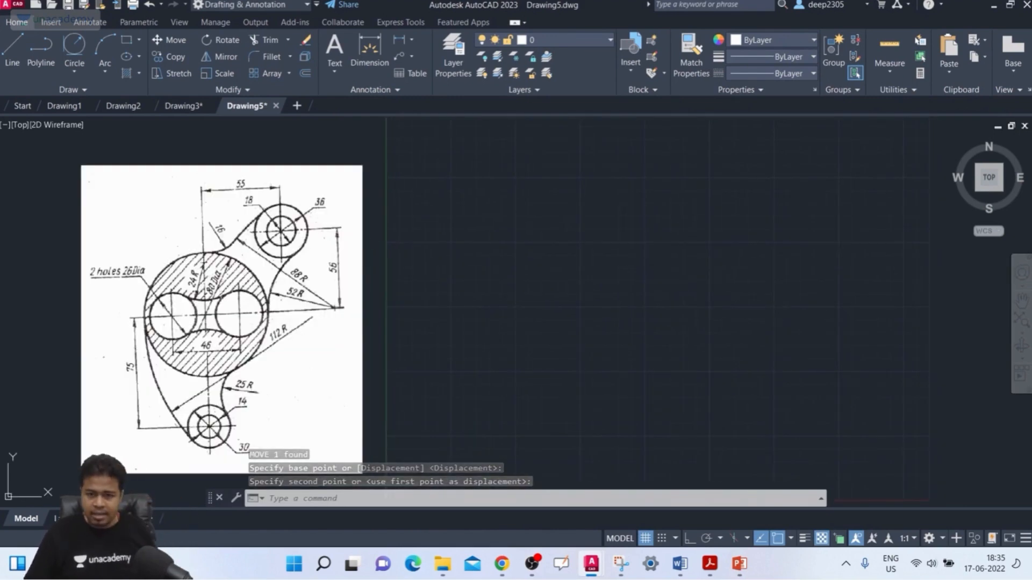
{"action": "scroll", "coordinate": [230, 280], "scroll_direction": "up", "scroll_amount": 2}
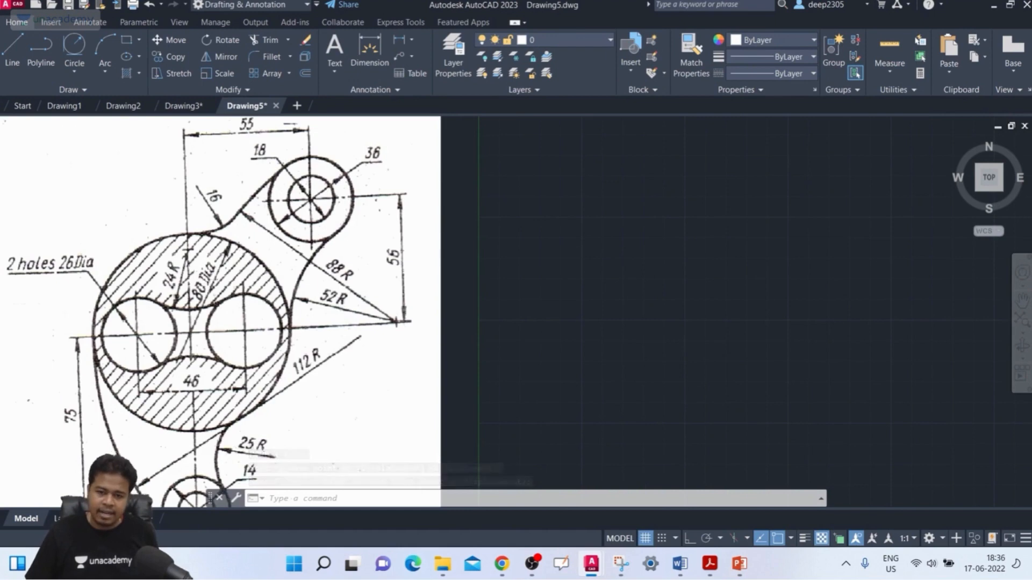
{"action": "scroll", "coordinate": [406, 278], "scroll_direction": "down", "scroll_amount": 3}
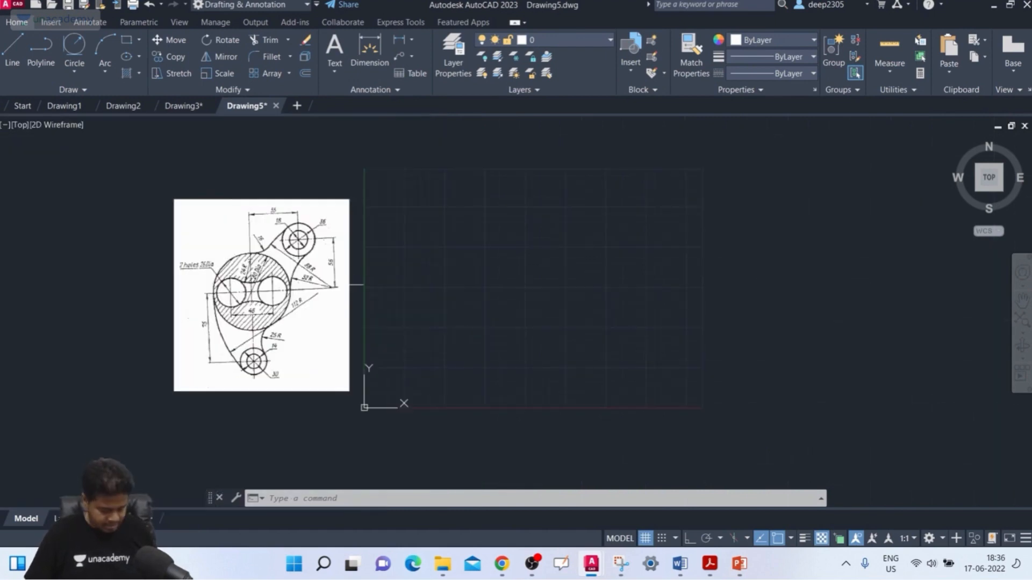
{"action": "type", "text": "c"}
{"action": "key", "text": "Return"}
{"action": "left_click", "coordinate": [505, 283]}
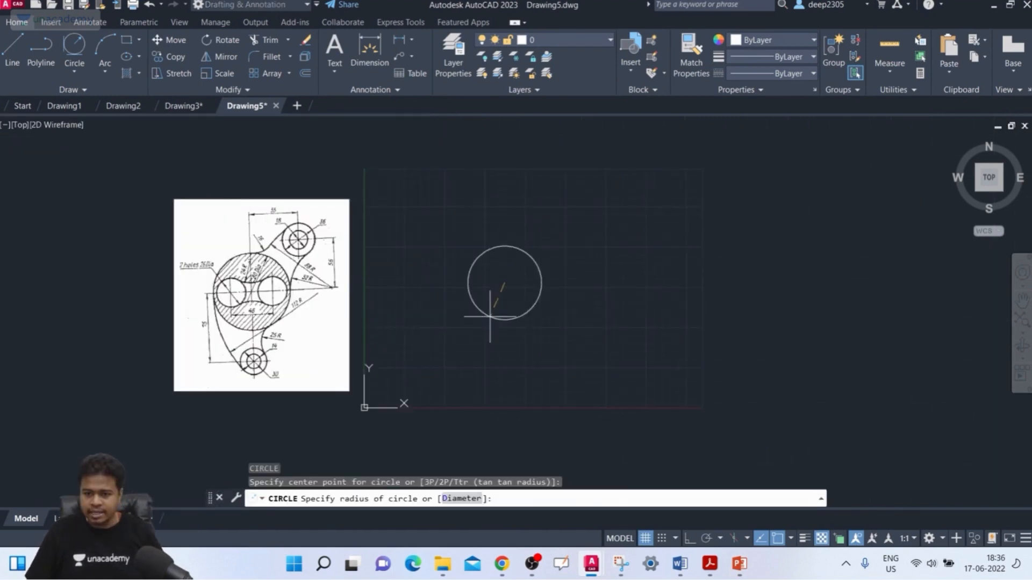
{"action": "left_click", "coordinate": [462, 498]}
{"action": "type", "text": "80"}
{"action": "key", "text": "Return"}
{"action": "scroll", "coordinate": [445, 302], "scroll_direction": "up", "scroll_amount": 2}
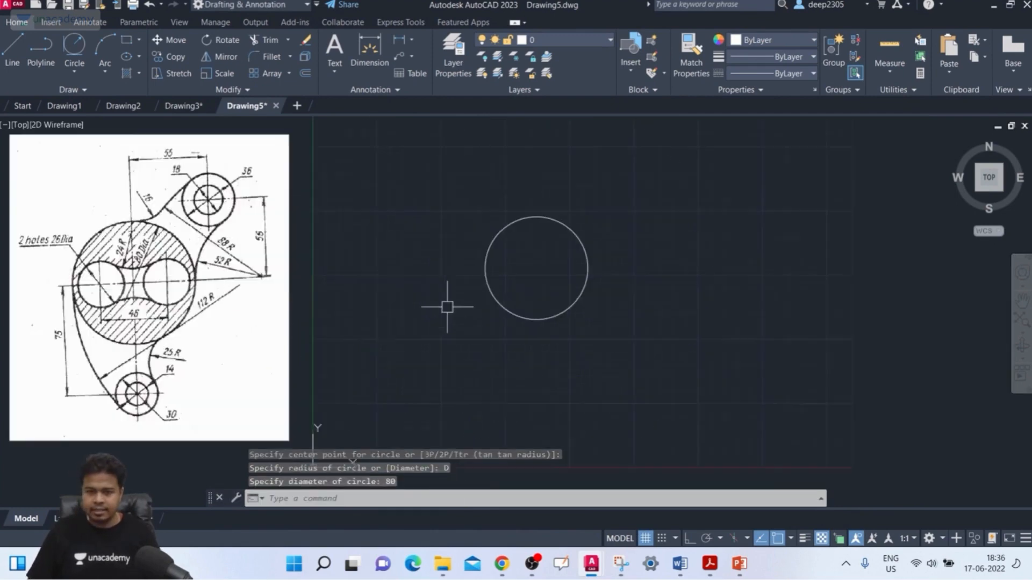
With Ortho on, draw a horizontal centre line through the 80 mm circle's centre, starting about 19 mm outside its left quadrant and extending past its right side.
{"action": "middle_click_drag", "start_coordinate": [445, 302], "coordinate": [489, 294]}
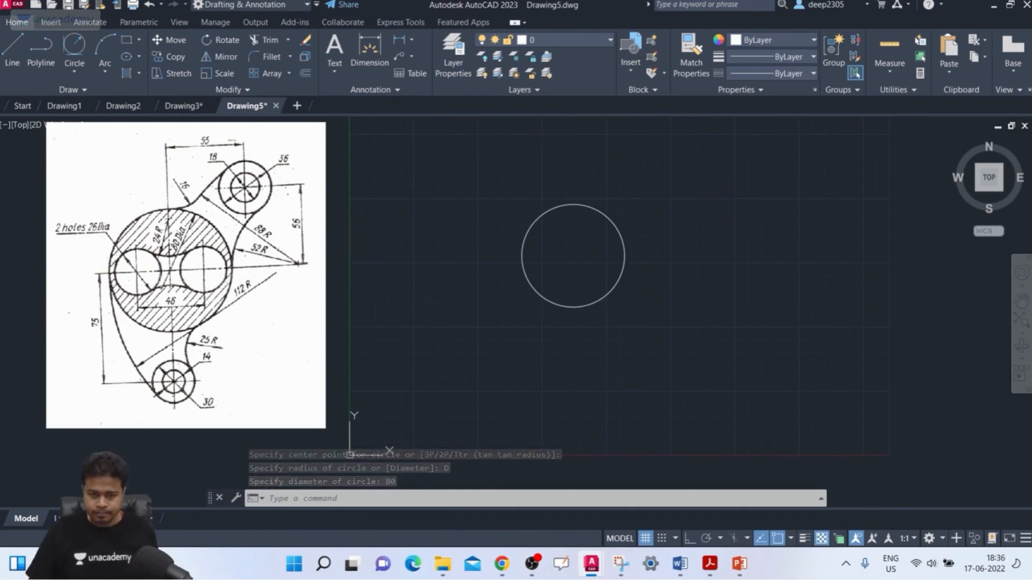
{"action": "scroll", "coordinate": [181, 271], "scroll_direction": "up", "scroll_amount": 2}
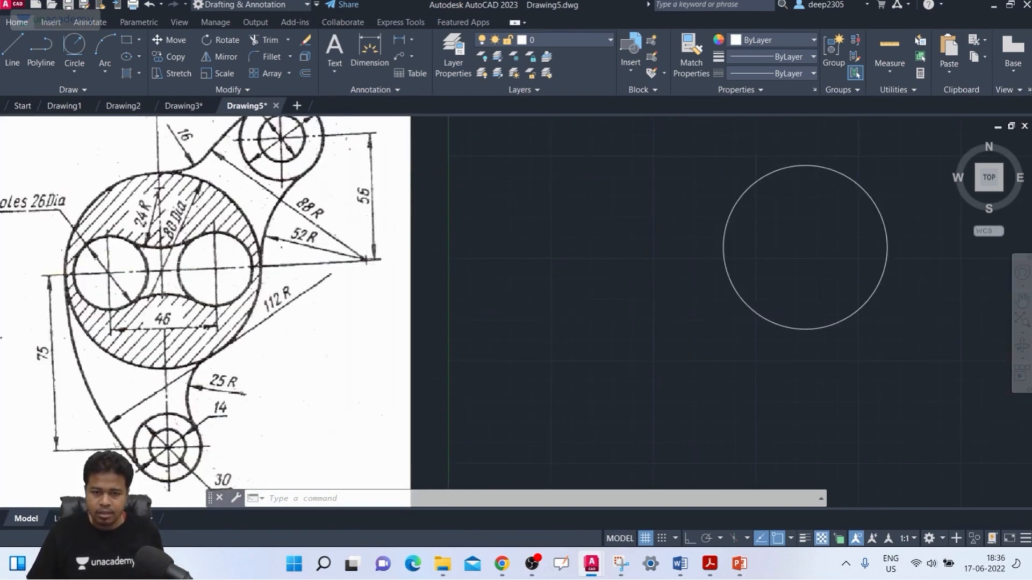
{"action": "scroll", "coordinate": [181, 271], "scroll_direction": "down", "scroll_amount": 2}
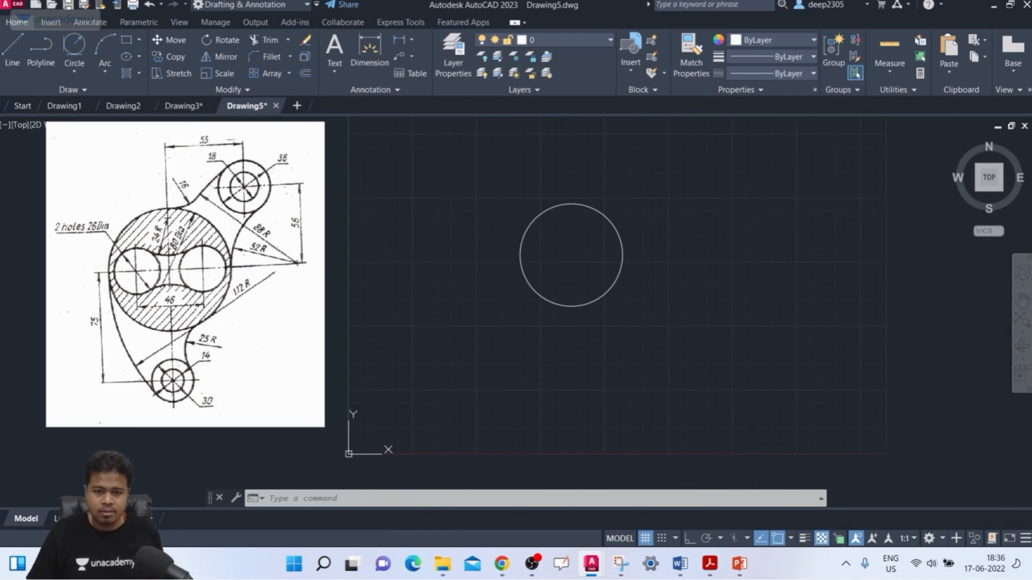
{"action": "scroll", "coordinate": [168, 296], "scroll_direction": "up", "scroll_amount": 2}
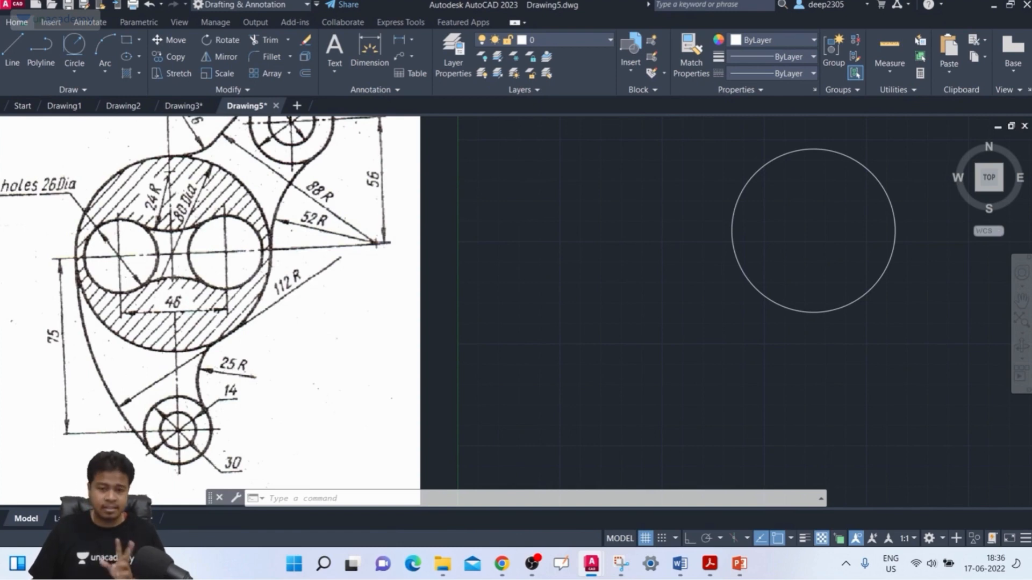
{"action": "type", "text": "l"}
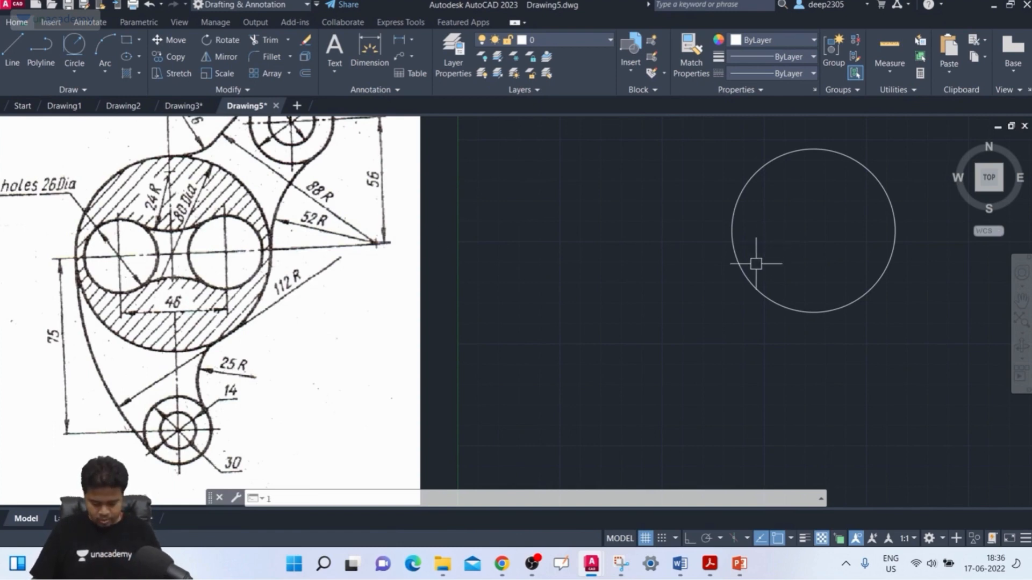
{"action": "key", "text": "Return"}
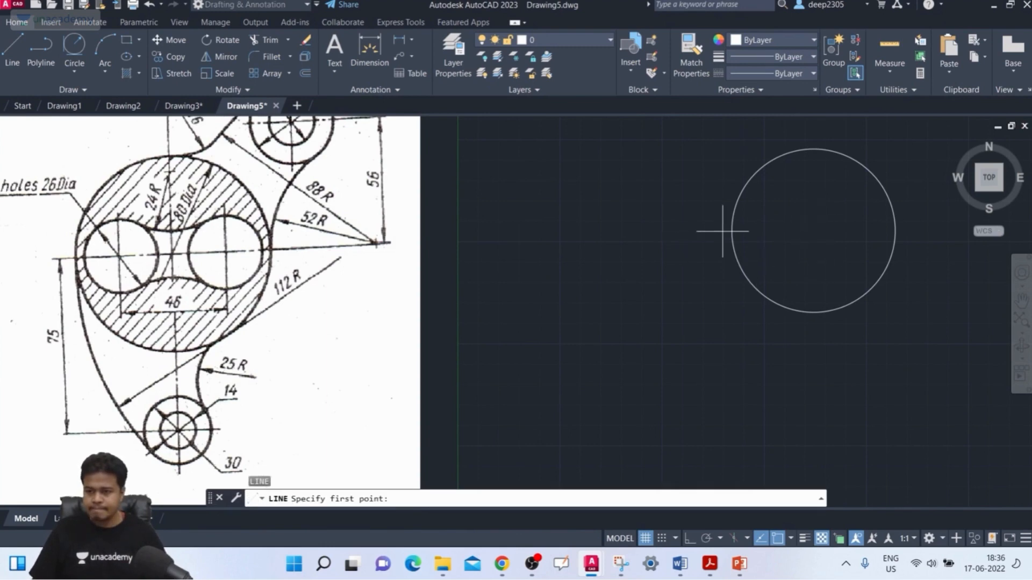
{"action": "left_click", "coordinate": [694, 231]}
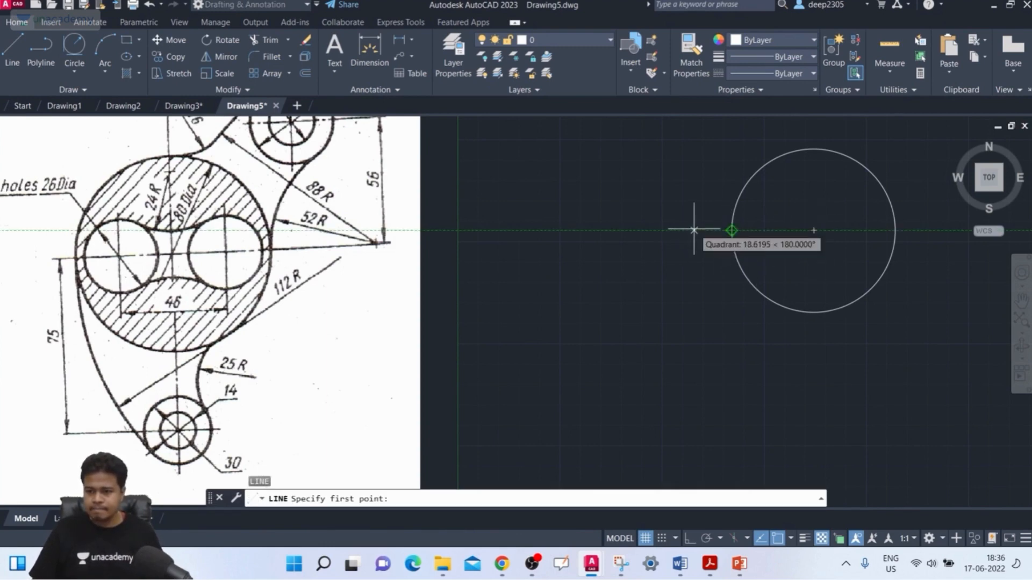
{"action": "middle_click_drag", "start_coordinate": [907, 248], "coordinate": [848, 267]}
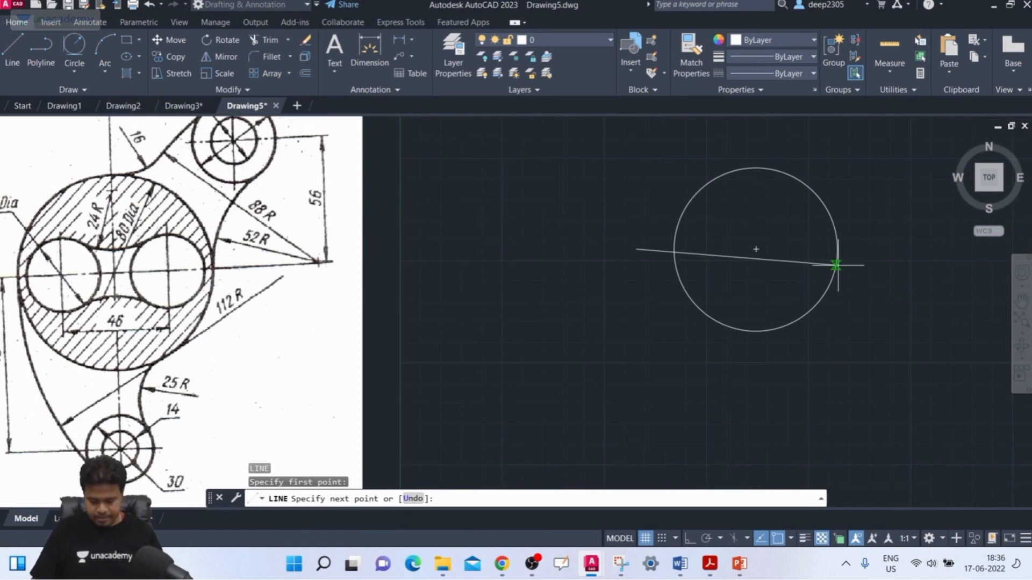
{"action": "left_click", "coordinate": [689, 538]}
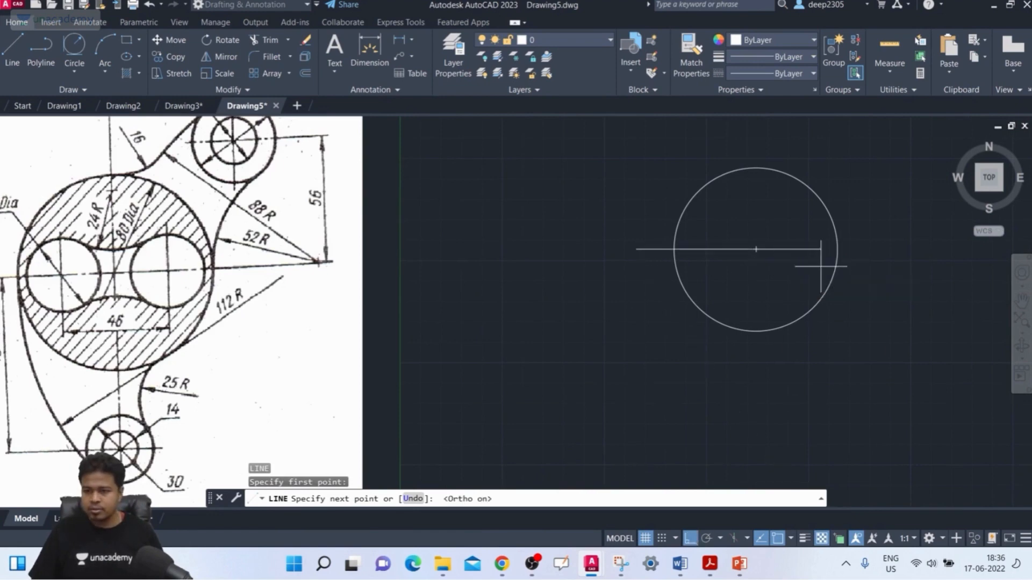
{"action": "left_click", "coordinate": [871, 258]}
{"action": "key", "text": "Return"}
{"action": "key", "text": "Return"}
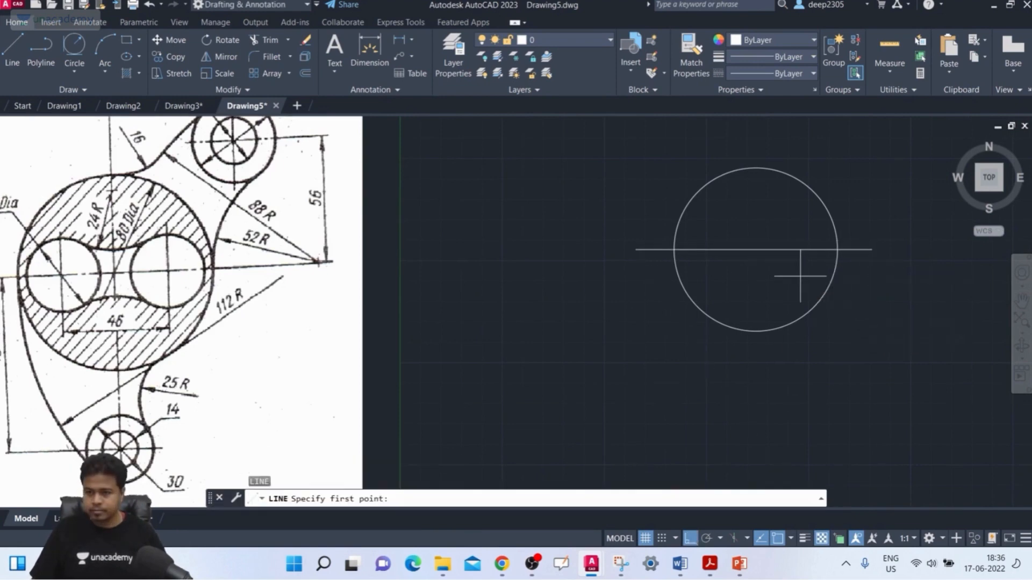
{"action": "left_click", "coordinate": [753, 148]}
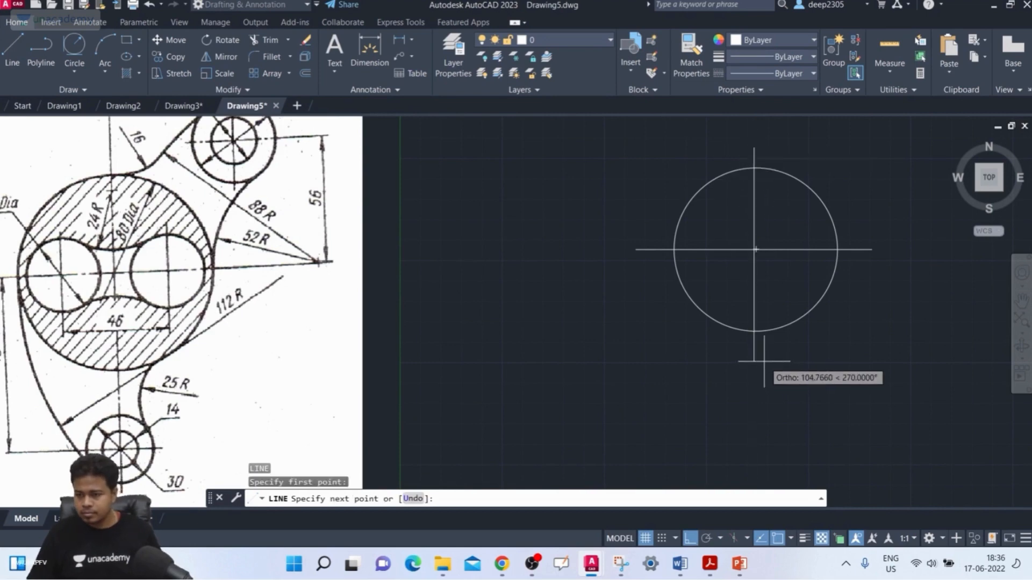
{"action": "scroll", "coordinate": [753, 350], "scroll_direction": "up", "scroll_amount": 2}
{"action": "key", "text": "Escape"}
{"action": "scroll", "coordinate": [756, 352], "scroll_direction": "down", "scroll_amount": 2}
Draw a vertical centre line about 127 mm long through the 80 mm circle's centre, extending past the circle above and below.
{"action": "key", "text": "Return"}
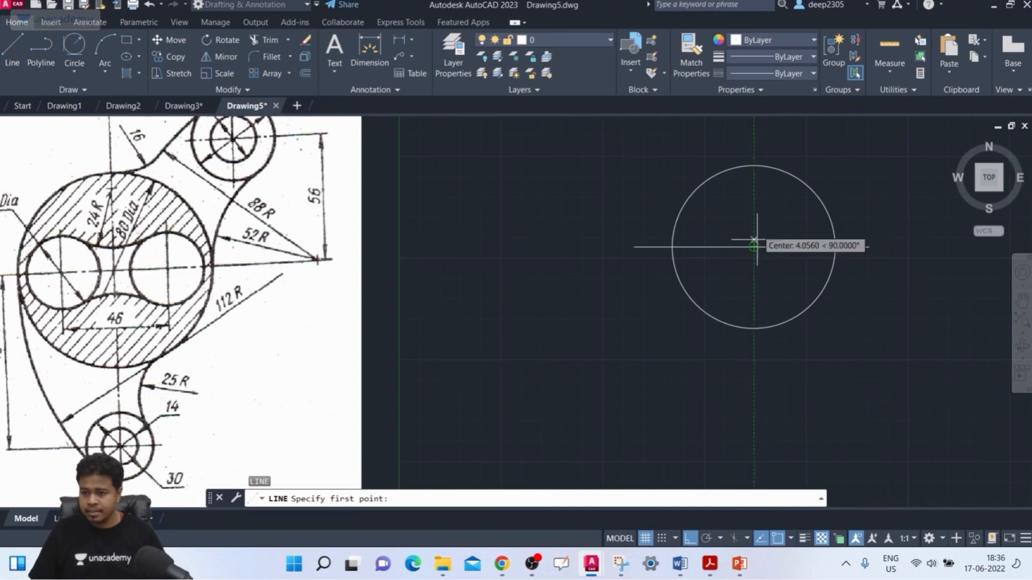
{"action": "left_click", "coordinate": [754, 134]}
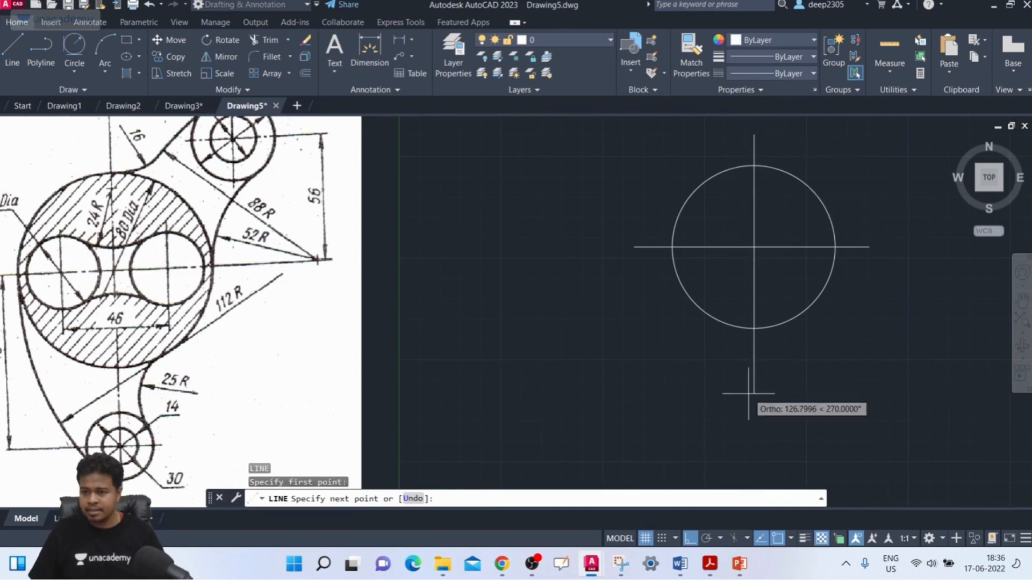
{"action": "left_click", "coordinate": [754, 393]}
{"action": "key", "text": "Return"}
Draw a 23 mm horizontal line from the 80 mm circle's centre to the left along the centre line.
{"action": "middle_click_drag", "start_coordinate": [811, 369], "coordinate": [842, 396]}
{"action": "scroll", "coordinate": [828, 369], "scroll_direction": "down", "scroll_amount": 2}
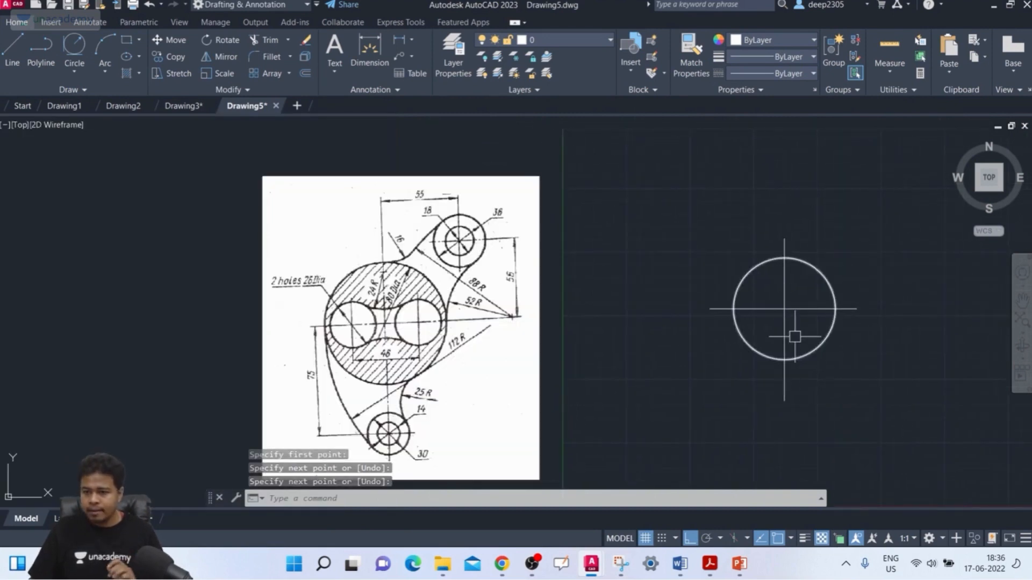
{"action": "scroll", "coordinate": [791, 321], "scroll_direction": "up", "scroll_amount": 2}
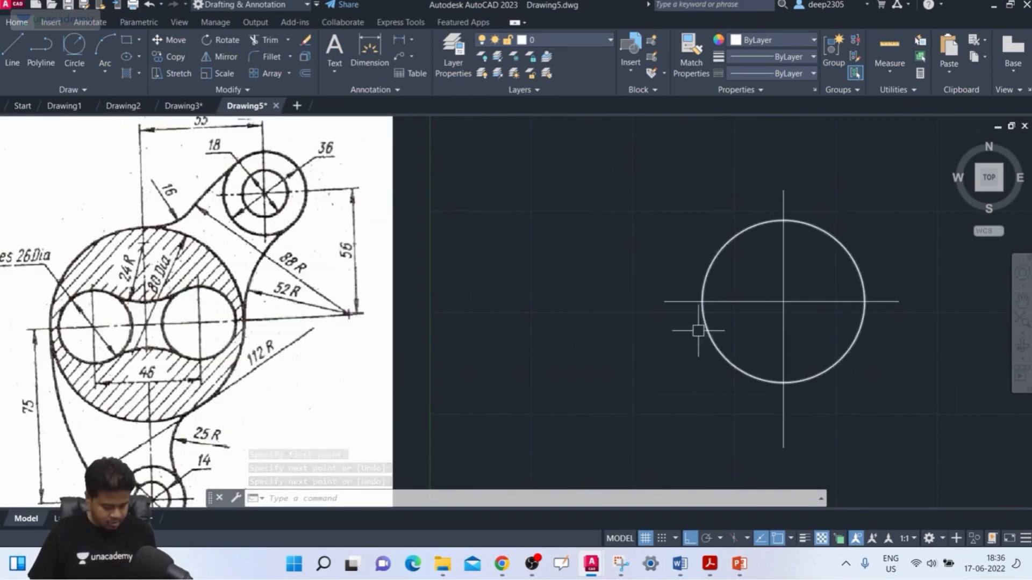
{"action": "type", "text": "l"}
{"action": "key", "text": "Return"}
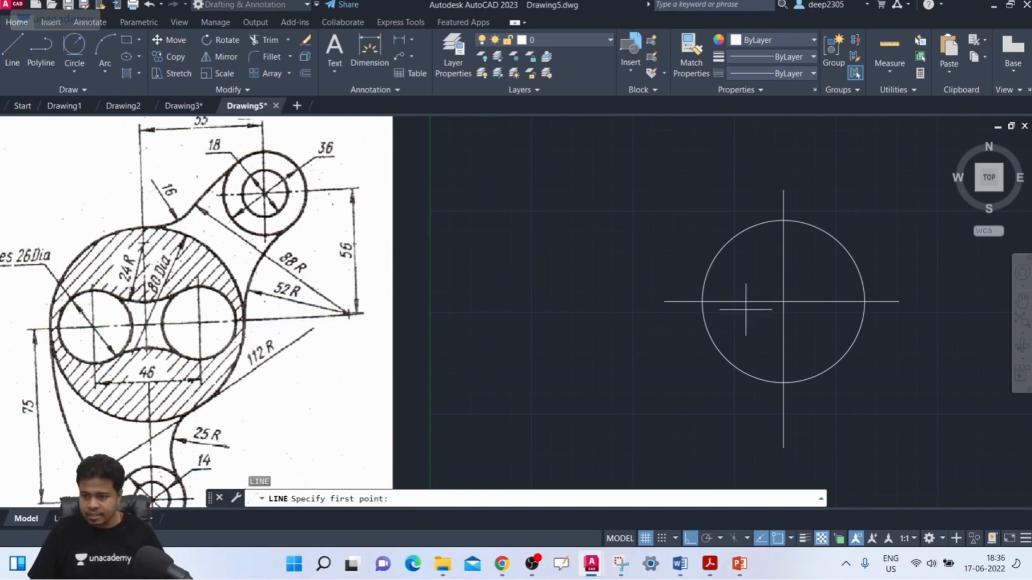
{"action": "left_click", "coordinate": [783, 302]}
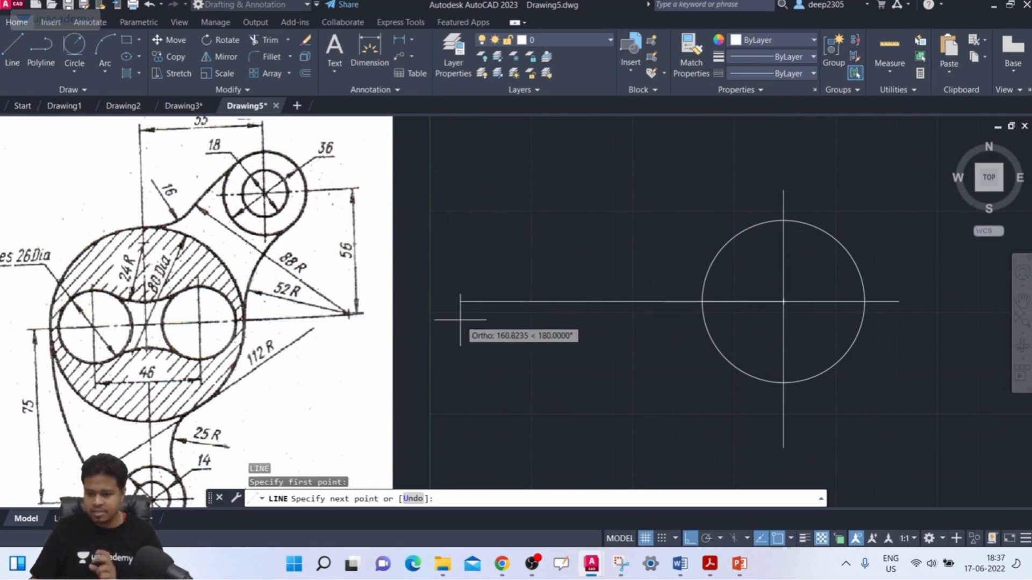
{"action": "type", "text": "23"}
{"action": "key", "text": "Return"}
{"action": "key", "text": "Return"}
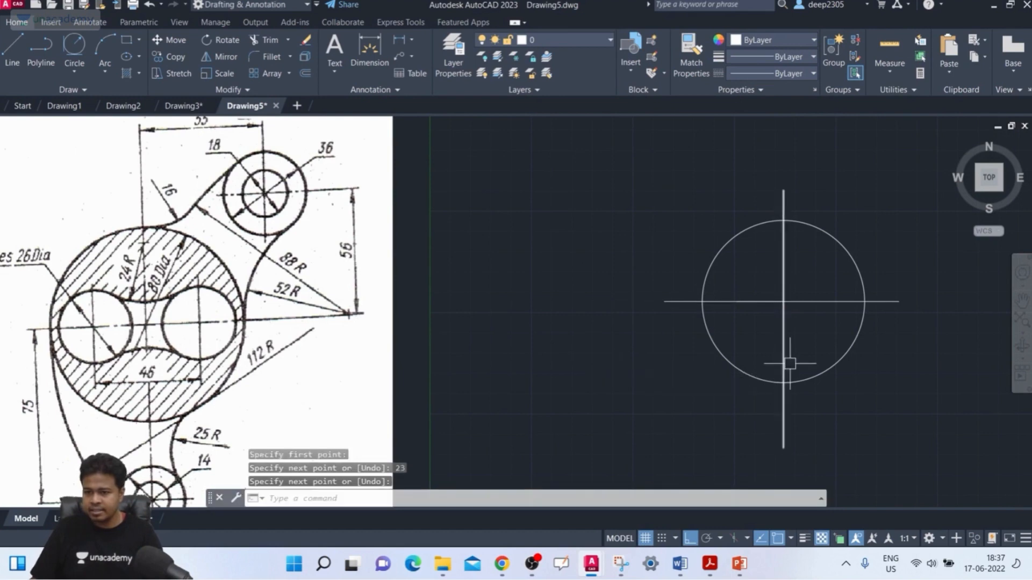
{"action": "key", "text": "Return"}
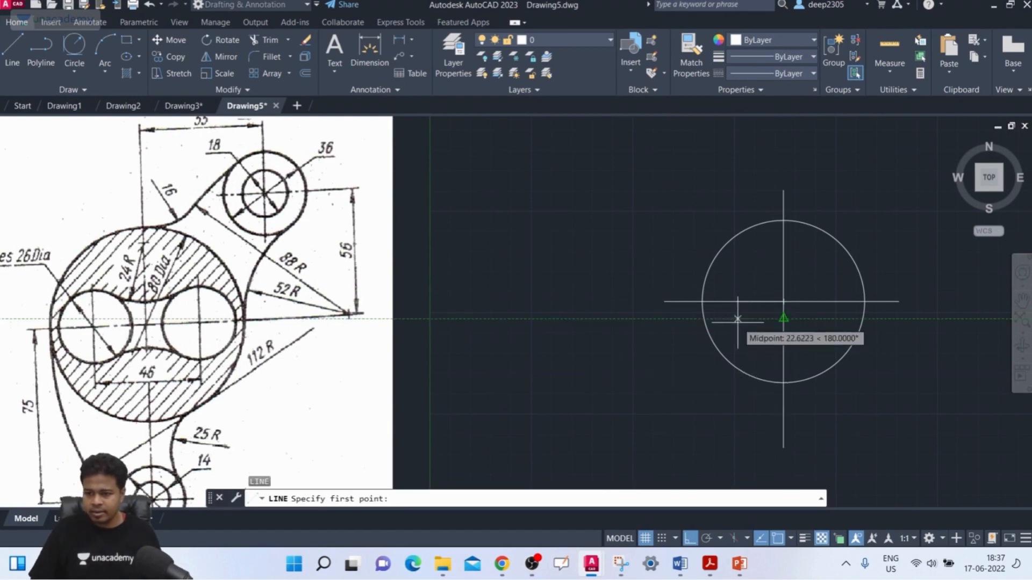
{"action": "key", "text": "Escape"}
Draw a circle with a diameter of 26 mm centred on the left end of the 23 mm line.
{"action": "scroll", "coordinate": [741, 303], "scroll_direction": "up", "scroll_amount": 2}
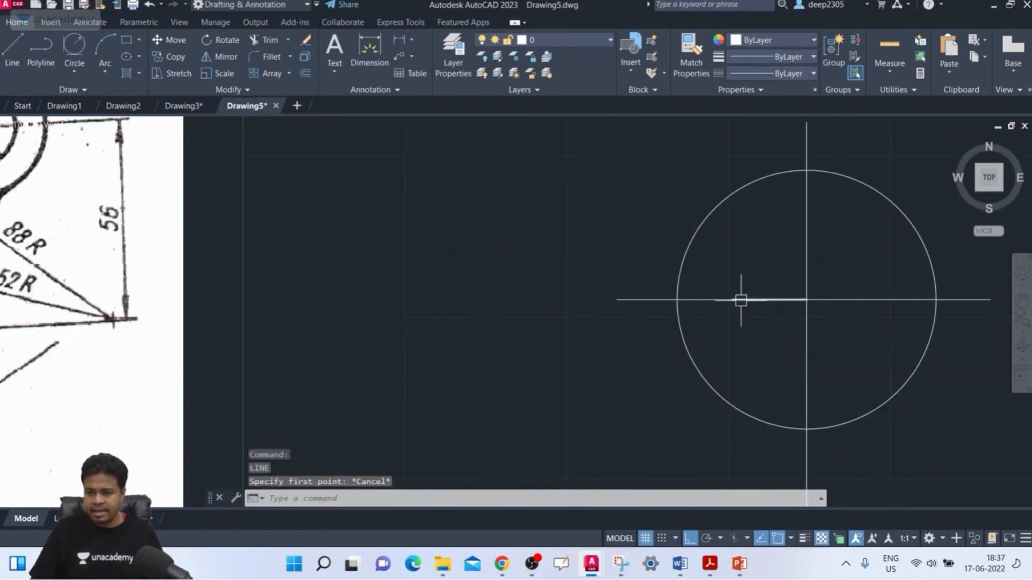
{"action": "scroll", "coordinate": [721, 306], "scroll_direction": "down", "scroll_amount": 4}
{"action": "scroll", "coordinate": [721, 309], "scroll_direction": "up", "scroll_amount": 2}
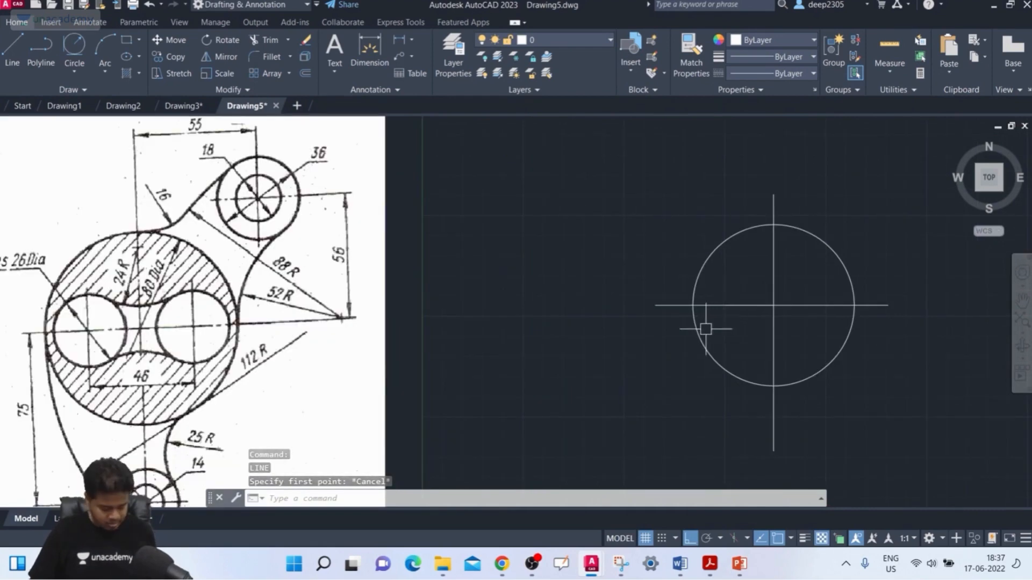
{"action": "type", "text": "c"}
{"action": "key", "text": "Return"}
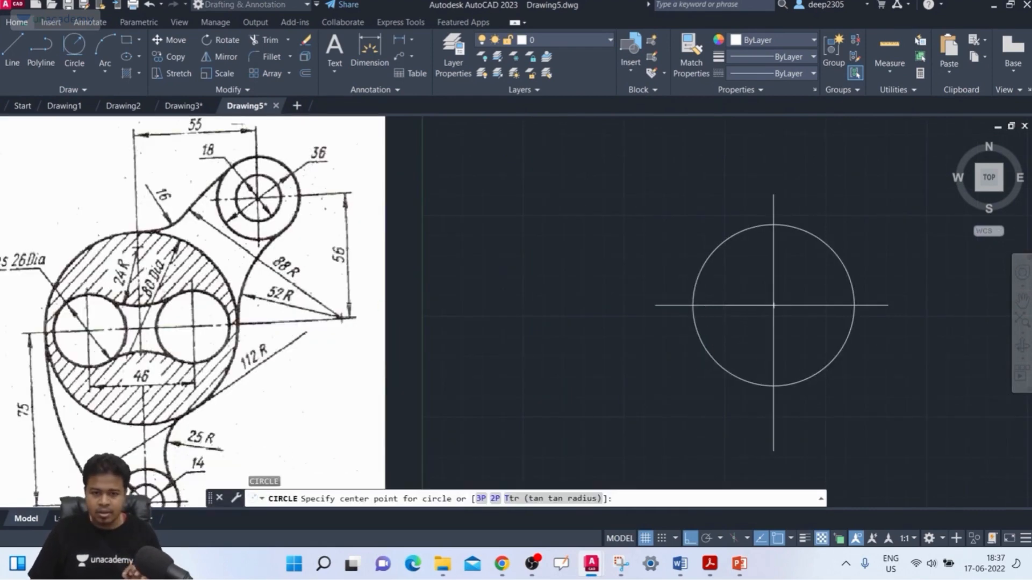
{"action": "middle_click_drag", "start_coordinate": [437, 290], "coordinate": [498, 290]}
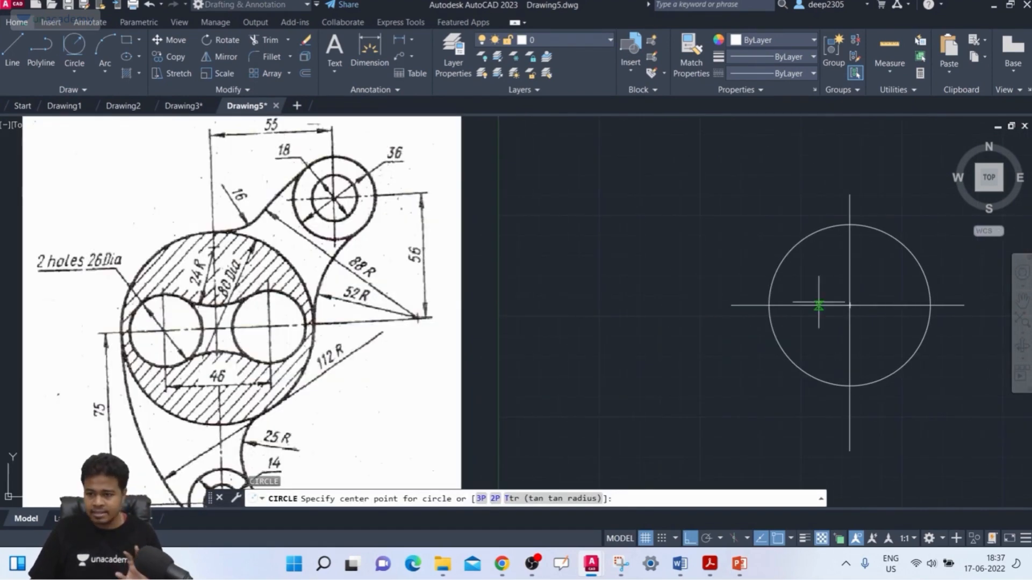
{"action": "left_click", "coordinate": [803, 305]}
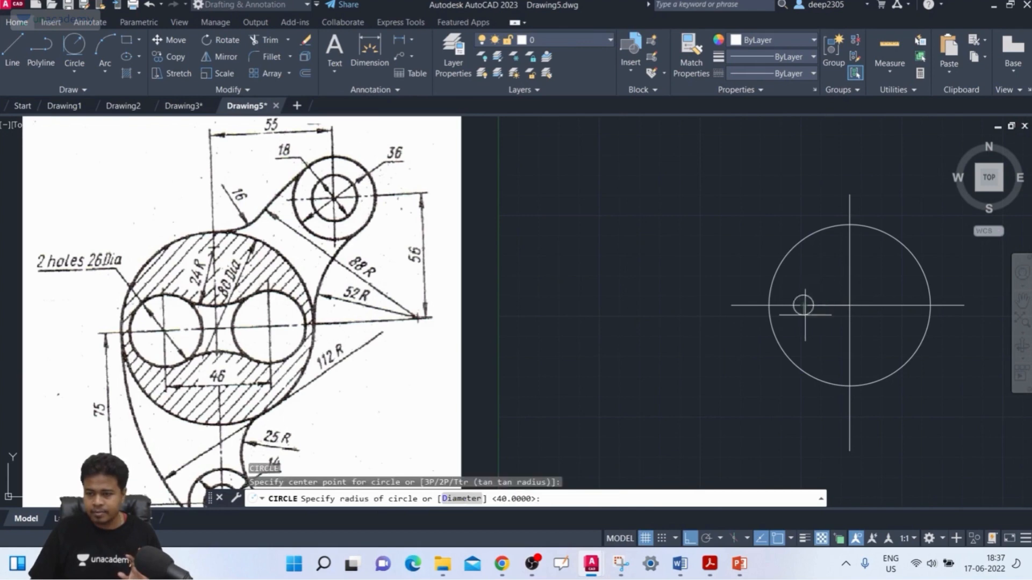
{"action": "left_click", "coordinate": [459, 499]}
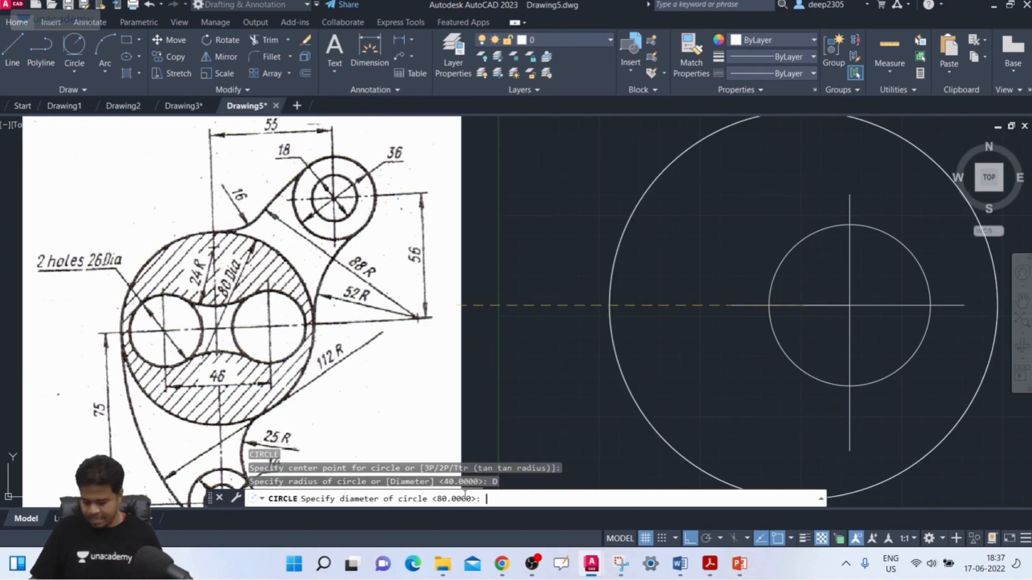
{"action": "type", "text": "26"}
{"action": "key", "text": "Return"}
Mirror the 26 mm circle to the right about the vertical centre line, keeping the source circle.
{"action": "middle_click_drag", "start_coordinate": [796, 305], "coordinate": [672, 315]}
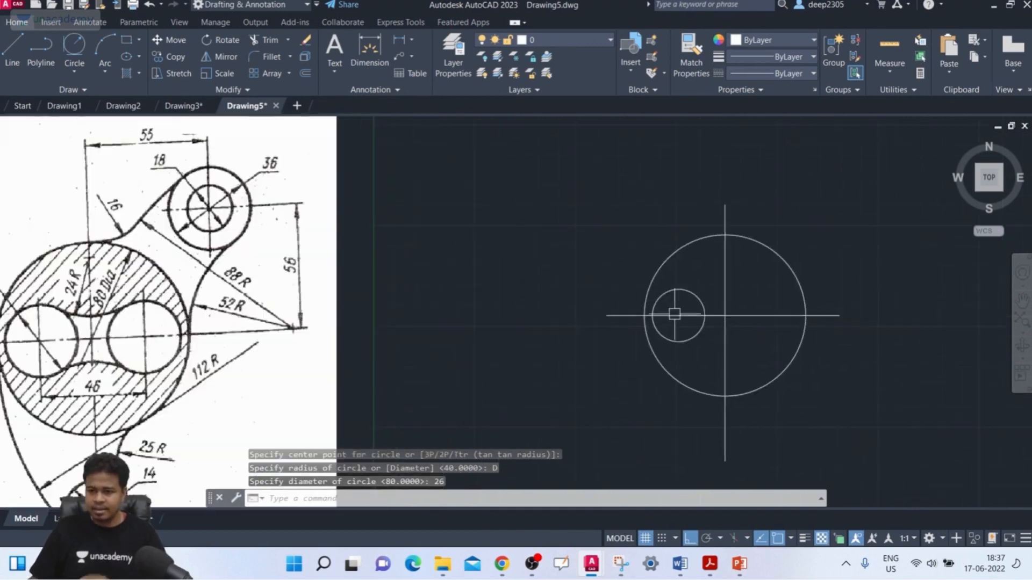
{"action": "type", "text": "mi"}
{"action": "key", "text": "Return"}
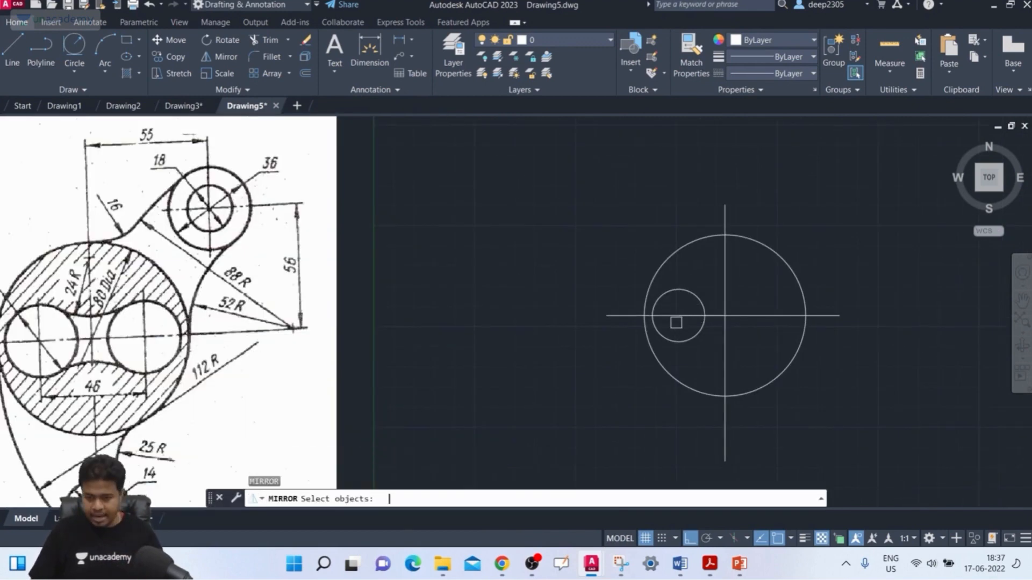
{"action": "left_click", "coordinate": [697, 295]}
{"action": "key", "text": "Return"}
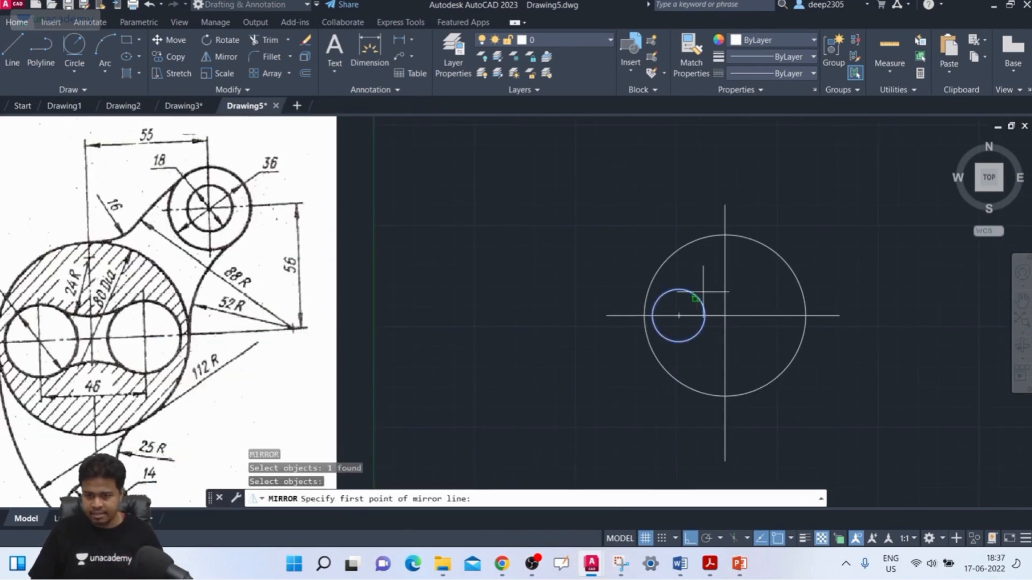
{"action": "left_click", "coordinate": [725, 205]}
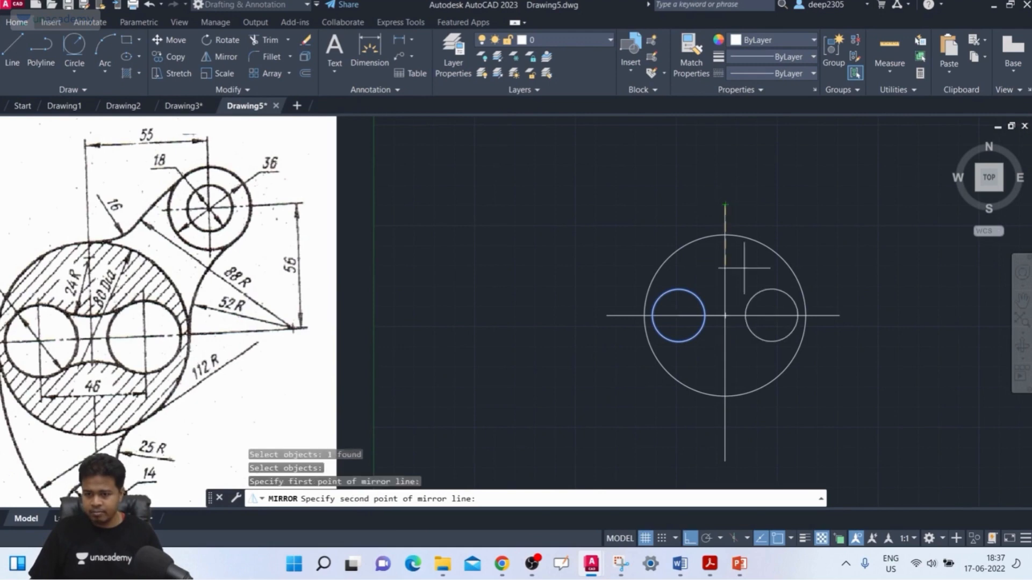
{"action": "left_click", "coordinate": [728, 462]}
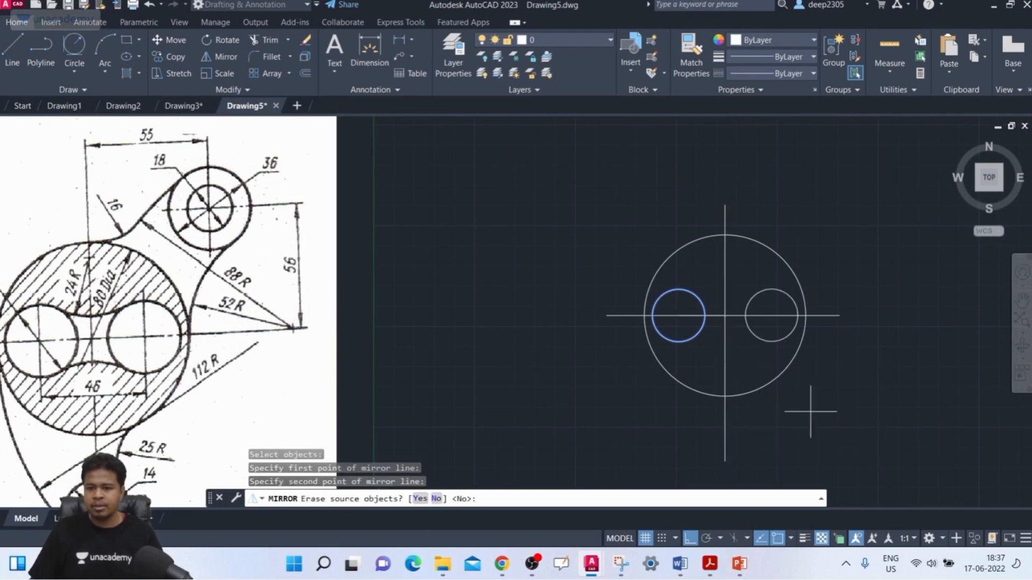
{"action": "left_click", "coordinate": [436, 500]}
Connect the upper sides of the two 26 mm circles with a fillet arc of radius 24 mm.
{"action": "middle_click_drag", "start_coordinate": [637, 315], "coordinate": [618, 263]}
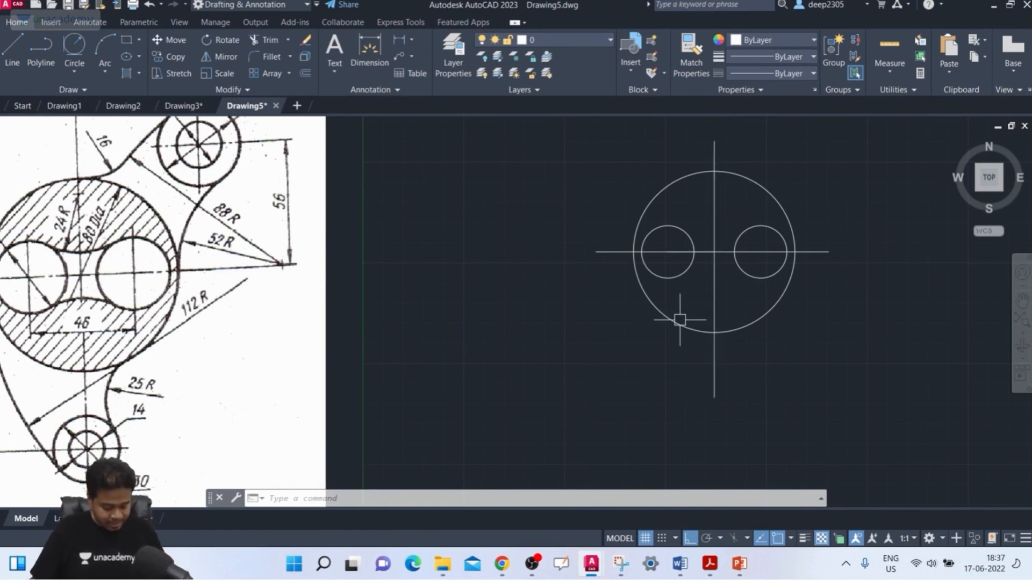
{"action": "type", "text": "f"}
{"action": "key", "text": "Return"}
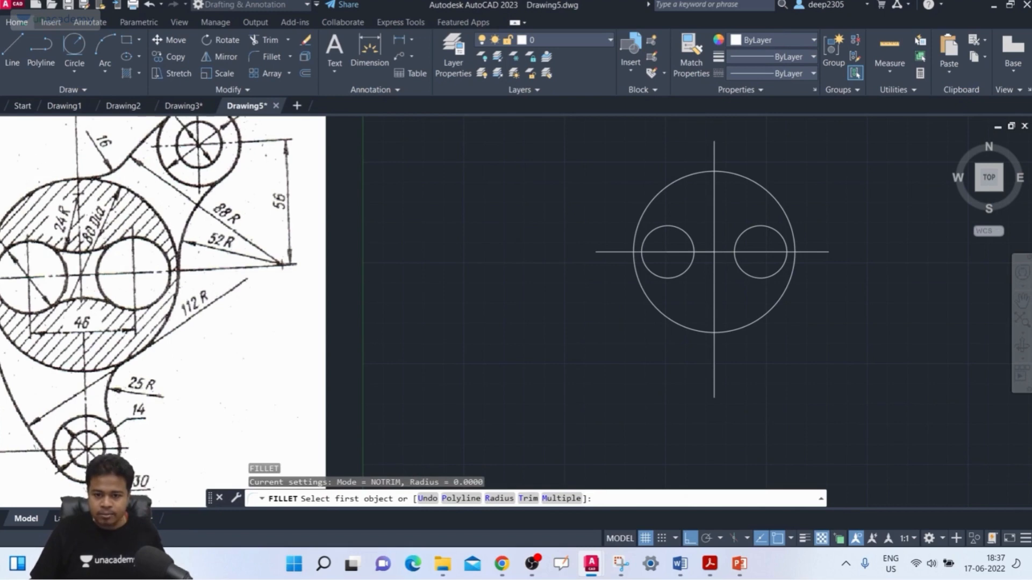
{"action": "left_click", "coordinate": [499, 498]}
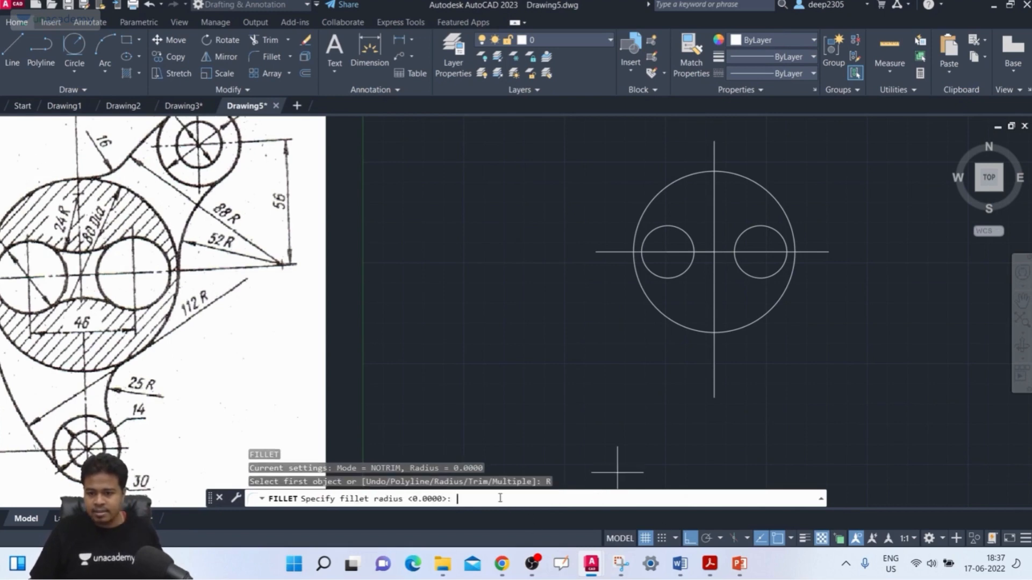
{"action": "type", "text": "24"}
{"action": "key", "text": "Return"}
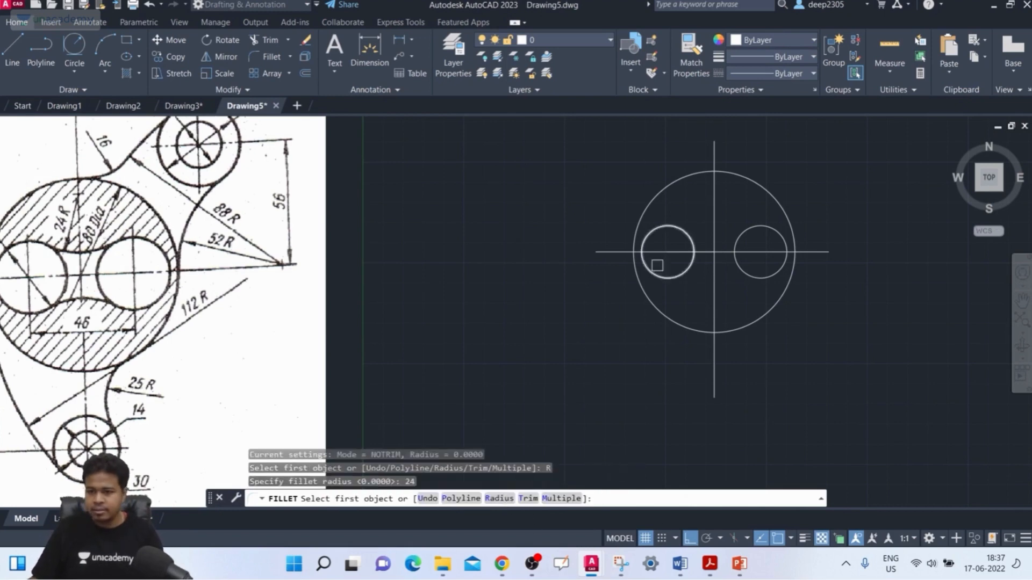
{"action": "left_click", "coordinate": [679, 226]}
{"action": "left_click", "coordinate": [749, 225]}
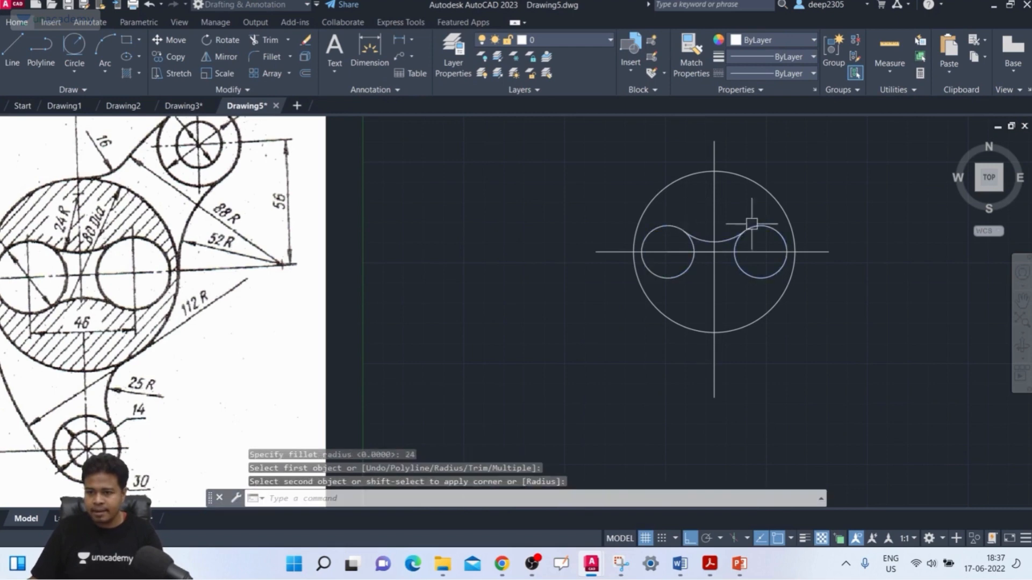
Connect the lower sides of the two 26 mm circles with a fillet arc of radius 24 mm.
{"action": "key", "text": "Return"}
{"action": "left_click", "coordinate": [687, 277]}
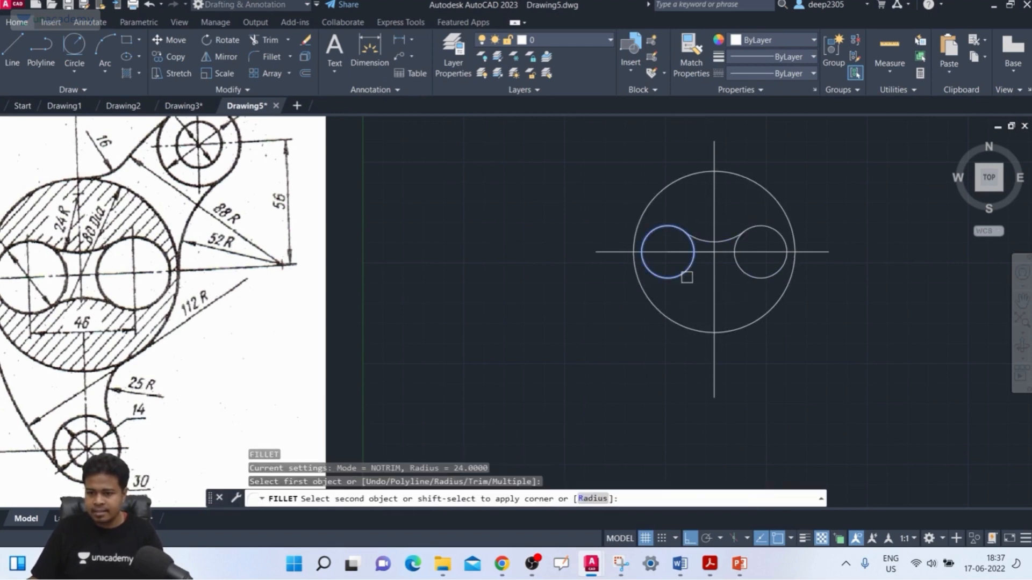
{"action": "left_click", "coordinate": [743, 280]}
{"action": "key", "text": "Escape"}
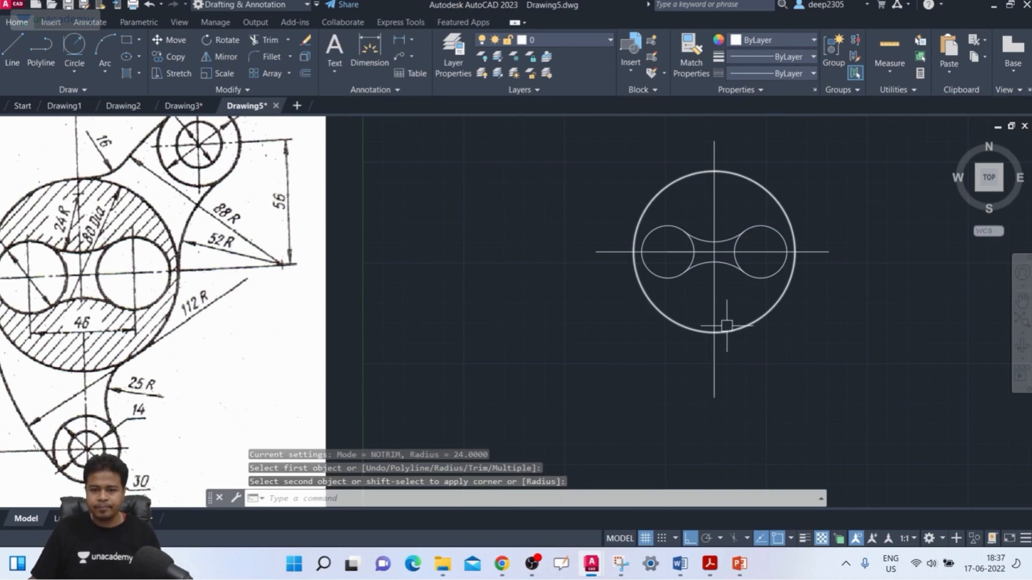
{"action": "middle_click_drag", "start_coordinate": [507, 272], "coordinate": [539, 272]}
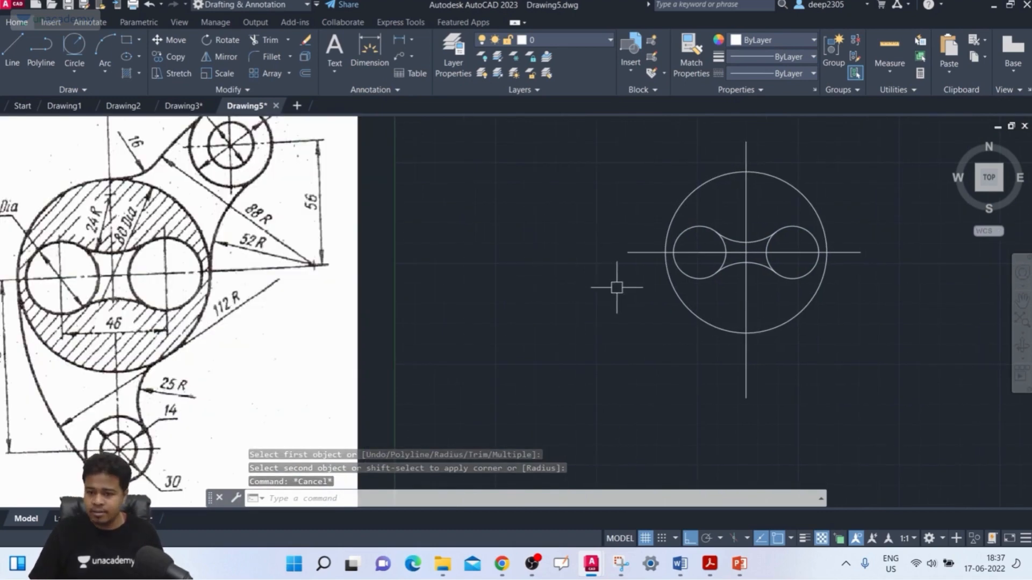
{"action": "key", "text": "Return"}
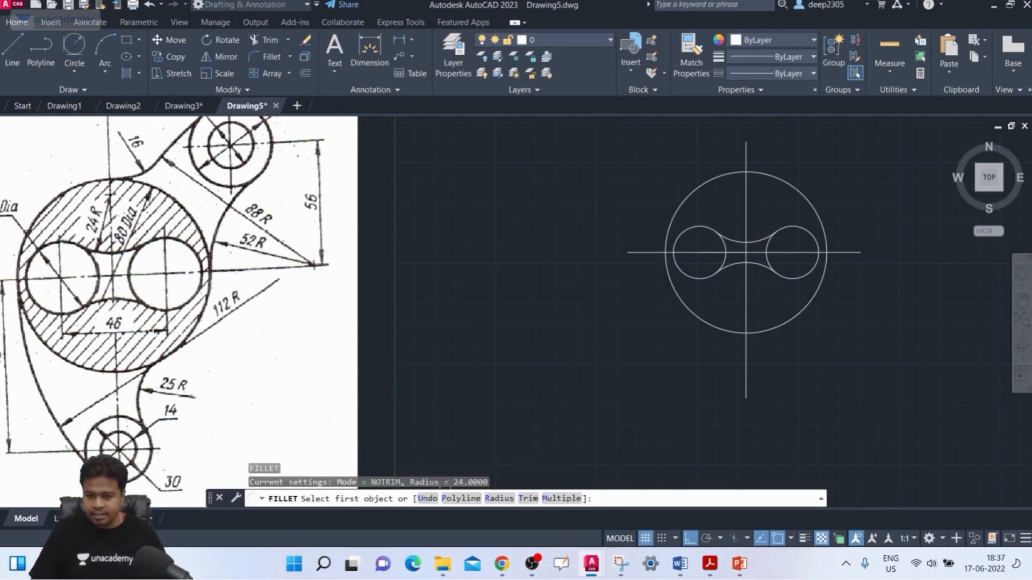
{"action": "left_click", "coordinate": [498, 499]}
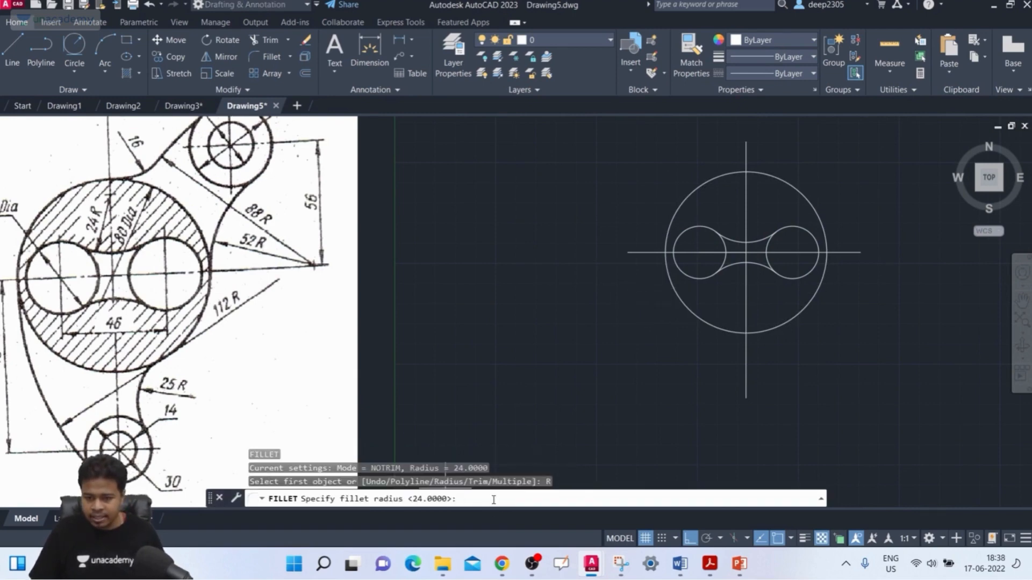
{"action": "key", "text": "Escape"}
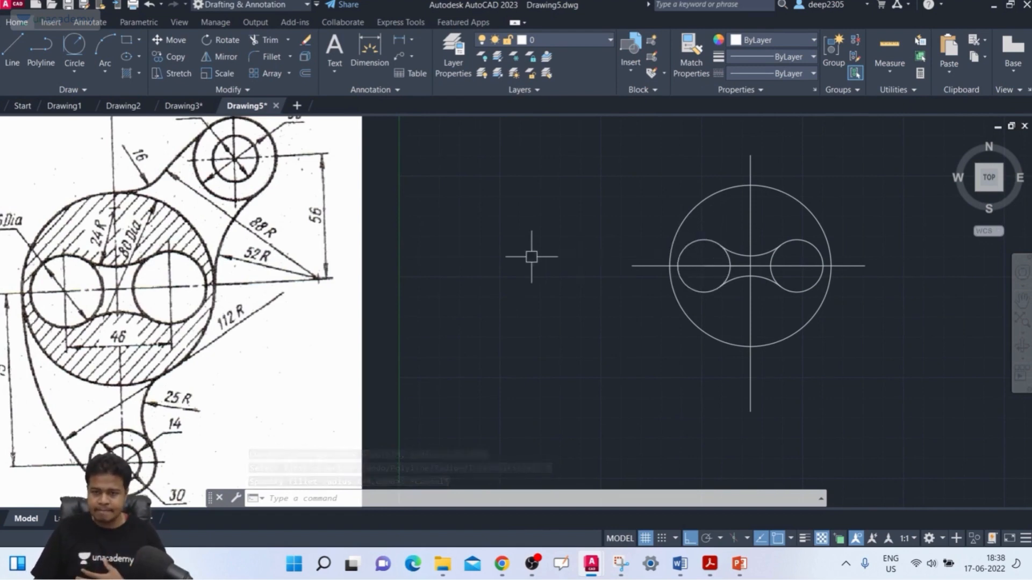
Draw connected lines from the 80 mm circle's centre, 56 mm straight up and 55 mm horizontally to the right.
{"action": "scroll", "coordinate": [531, 256], "scroll_direction": "down", "scroll_amount": 2}
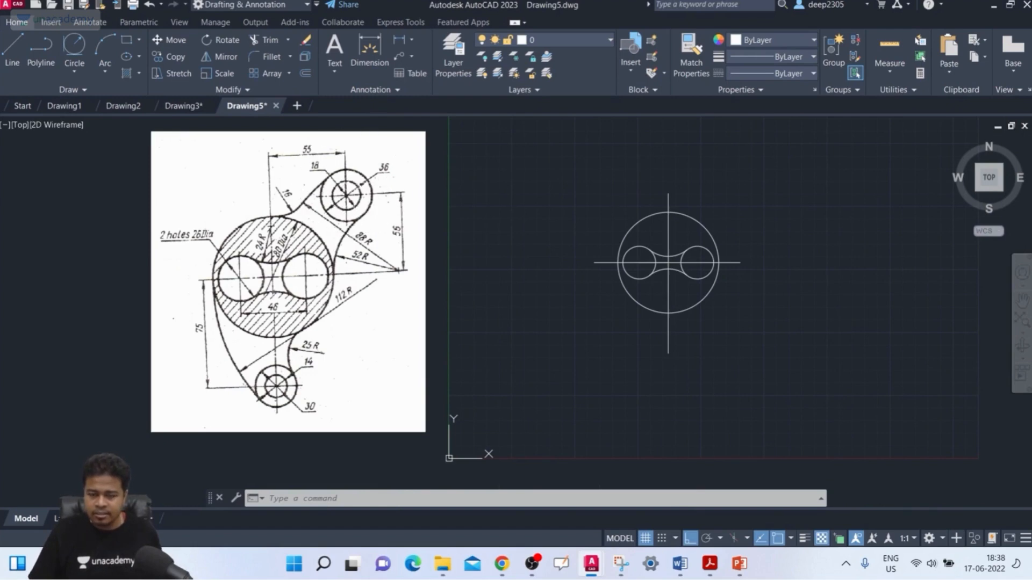
{"action": "scroll", "coordinate": [351, 181], "scroll_direction": "up", "scroll_amount": 2}
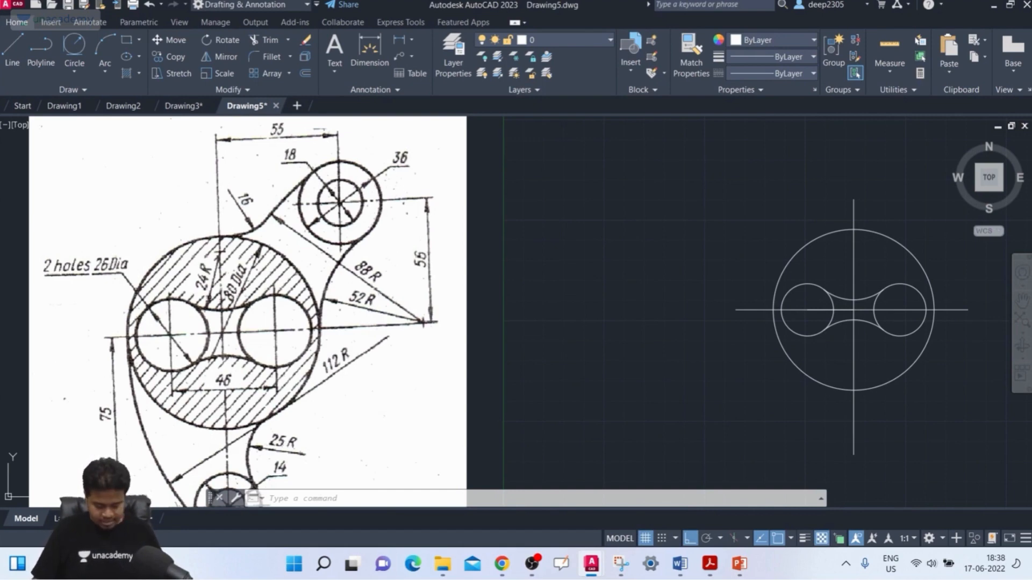
{"action": "type", "text": "l"}
{"action": "key", "text": "Return"}
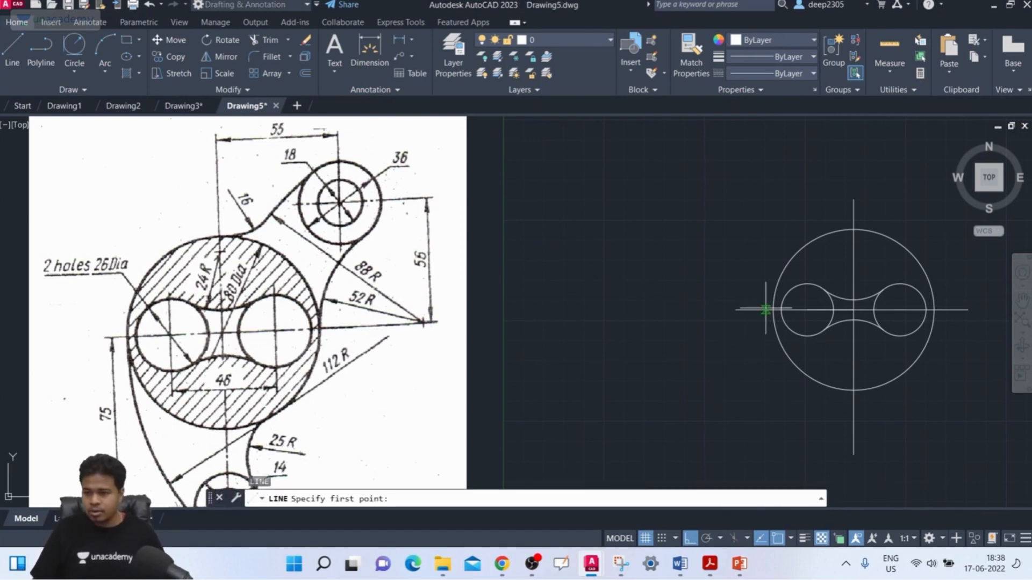
{"action": "left_click", "coordinate": [853, 310]}
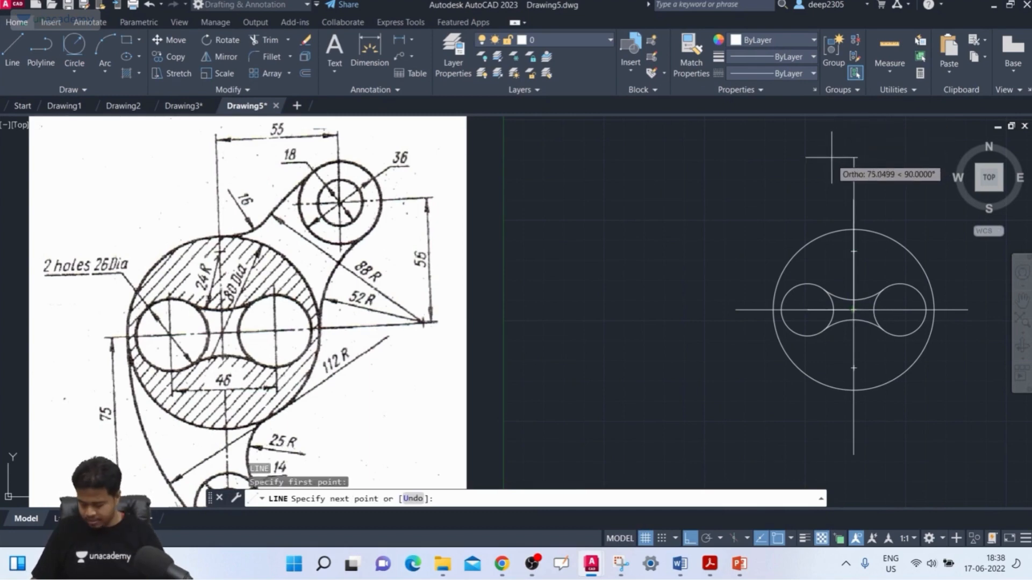
{"action": "type", "text": "56"}
{"action": "key", "text": "Return"}
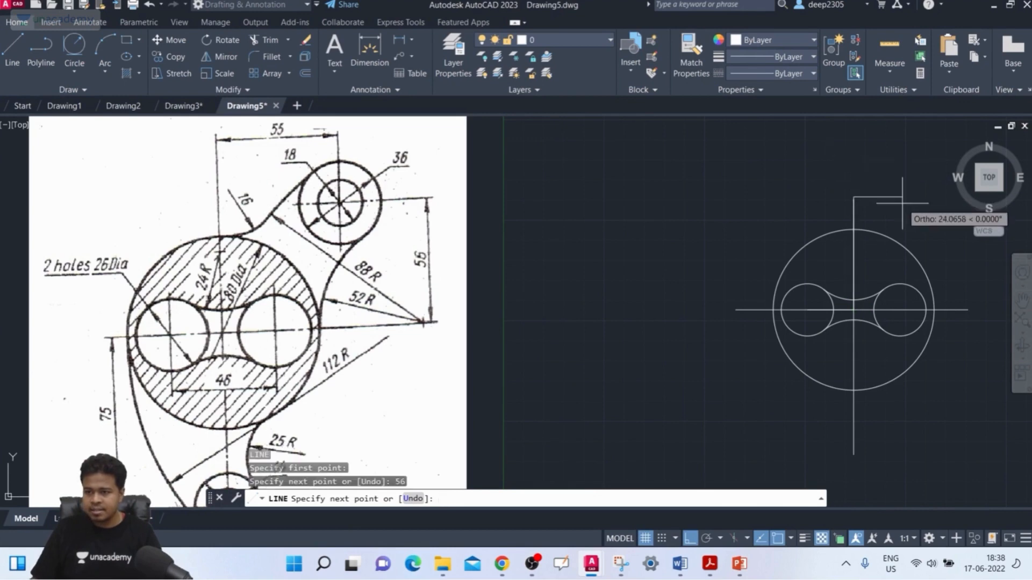
{"action": "middle_click_drag", "start_coordinate": [946, 197], "coordinate": [774, 203]}
{"action": "type", "text": "55"}
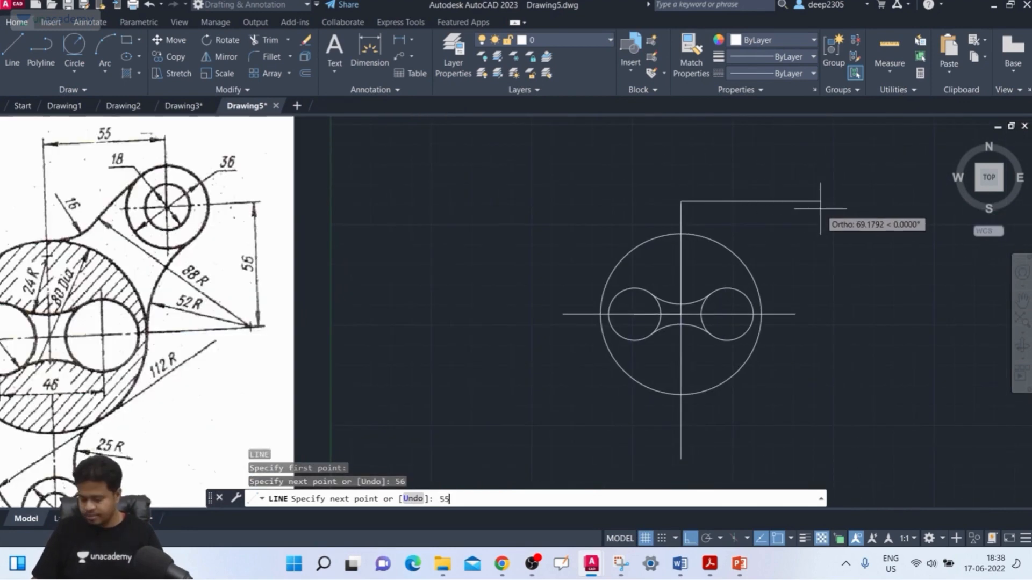
{"action": "key", "text": "Return"}
Draw a circle with a diameter of 36 mm centred on the right end of the 55 mm line.
{"action": "type", "text": "c"}
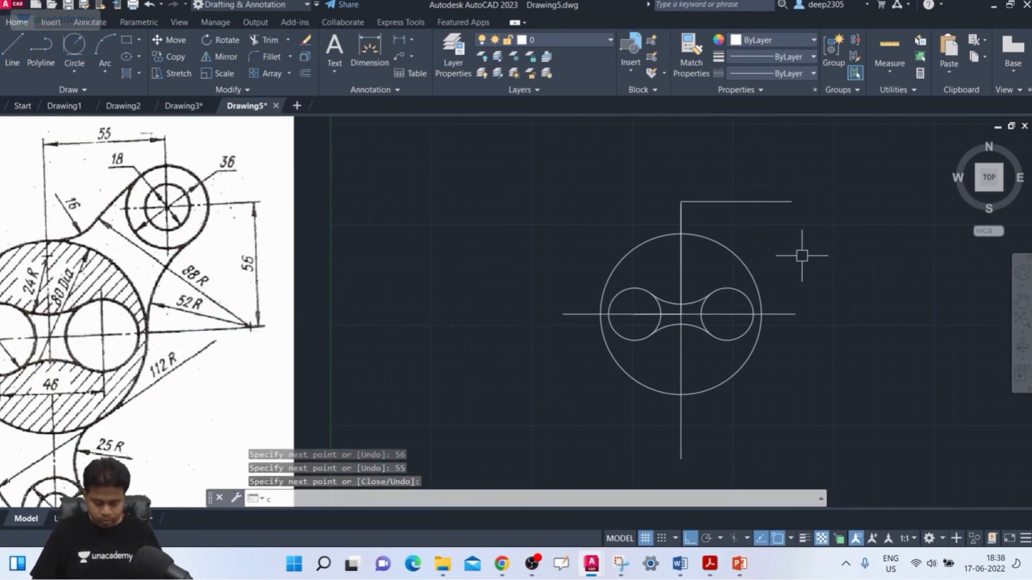
{"action": "key", "text": "Return"}
{"action": "left_click", "coordinate": [791, 201]}
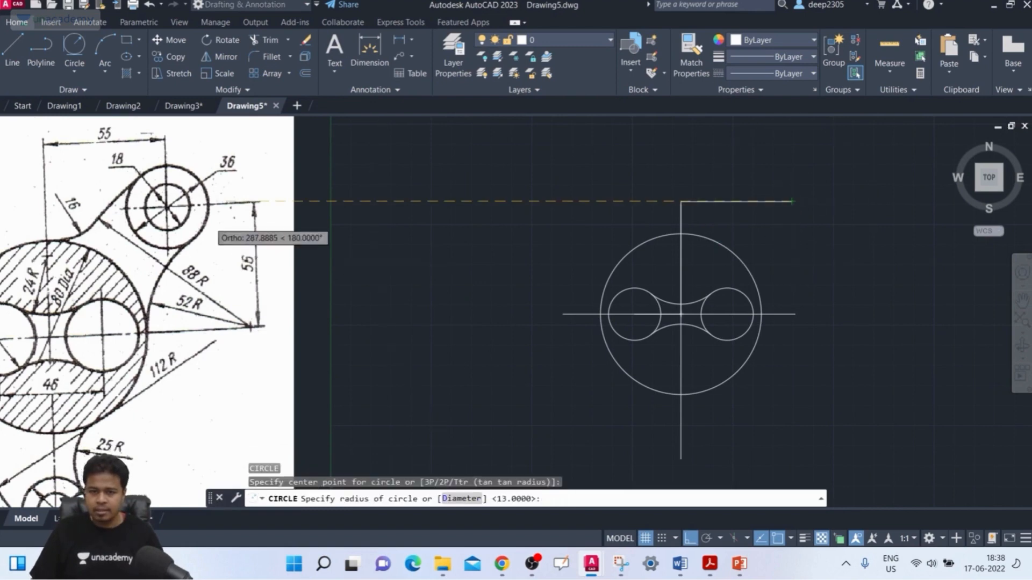
{"action": "left_click", "coordinate": [459, 499]}
{"action": "type", "text": "36"}
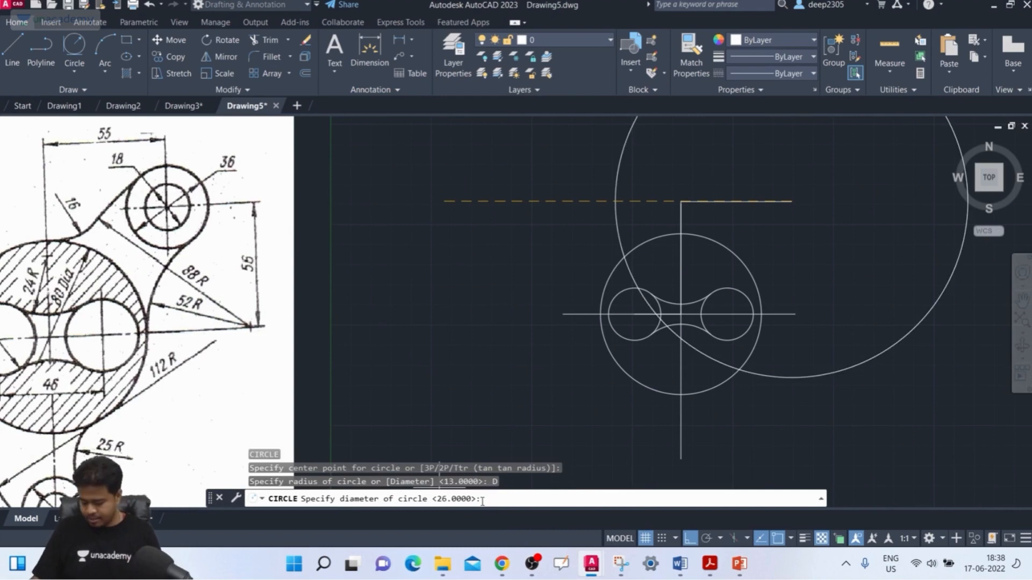
{"action": "key", "text": "Return"}
{"action": "key", "text": "Return"}
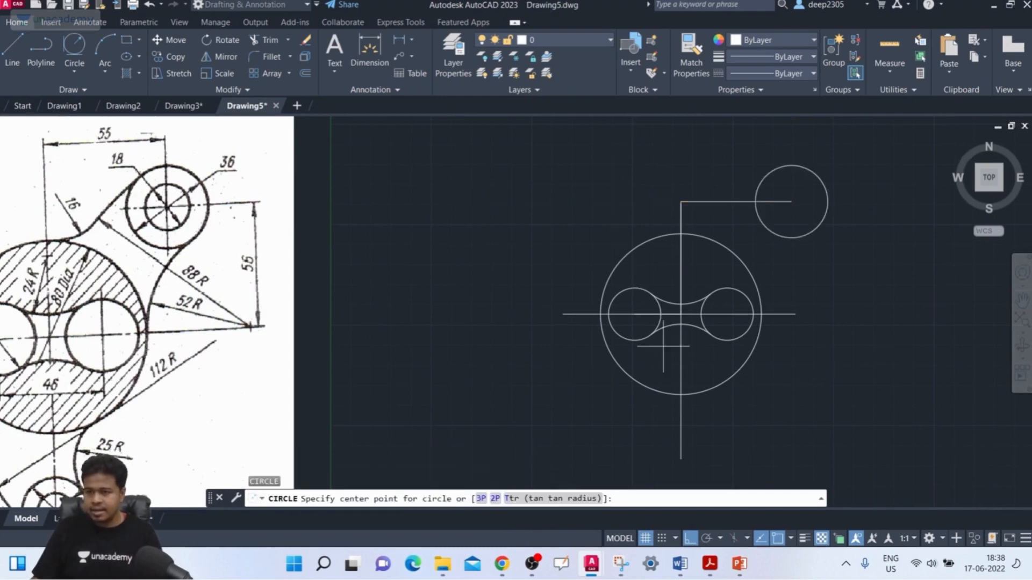
Draw a concentric circle with a diameter of 18 mm inside the 36 mm circle.
{"action": "left_click", "coordinate": [792, 201]}
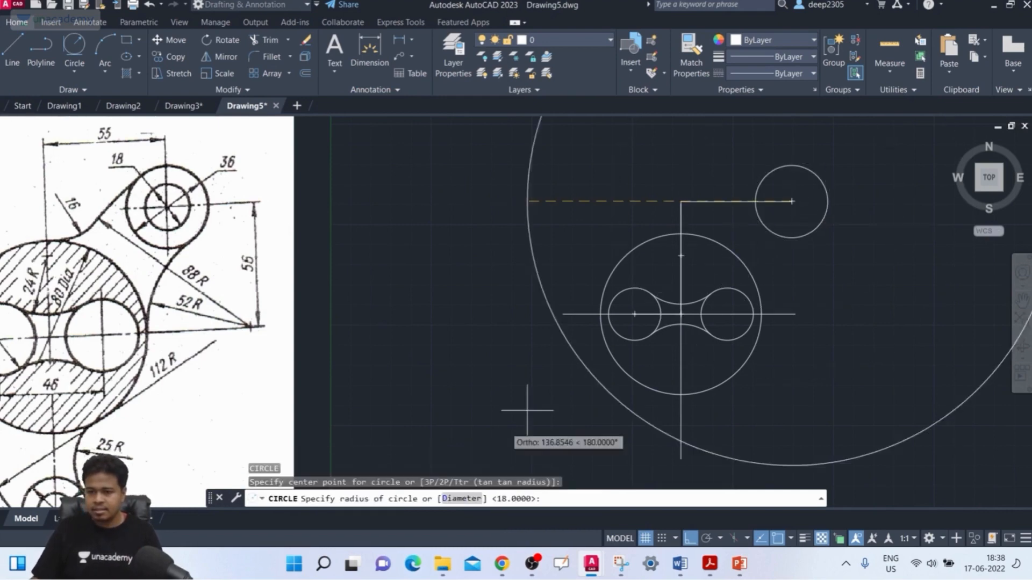
{"action": "left_click", "coordinate": [451, 499]}
{"action": "type", "text": "18"}
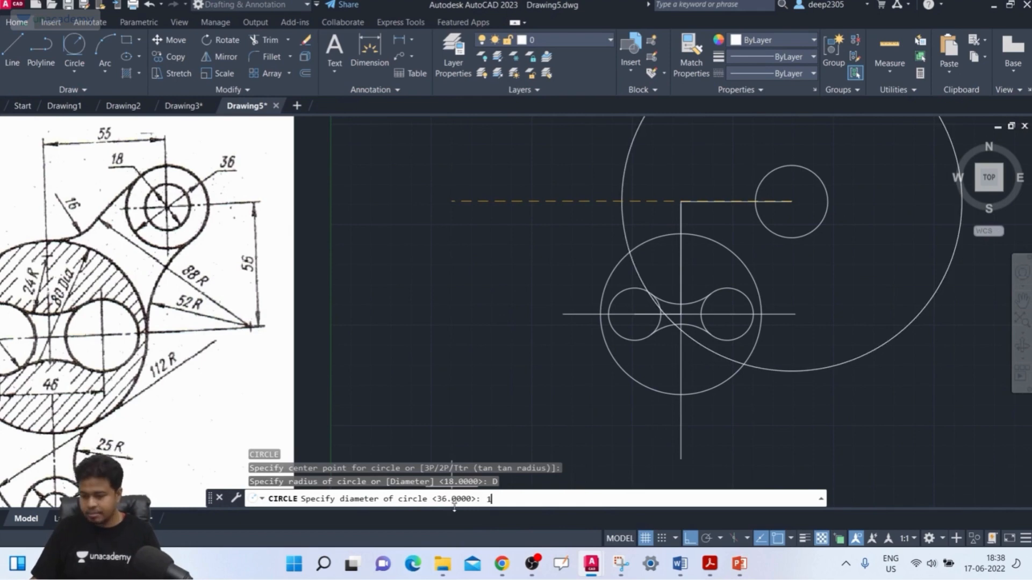
{"action": "key", "text": "Return"}
Connect the right side of the 80 mm circle to the underside of the 36 mm circle with a fillet arc of radius 52 mm.
{"action": "middle_click_drag", "start_coordinate": [647, 300], "coordinate": [636, 260]}
{"action": "scroll", "coordinate": [637, 260], "scroll_direction": "down", "scroll_amount": 3}
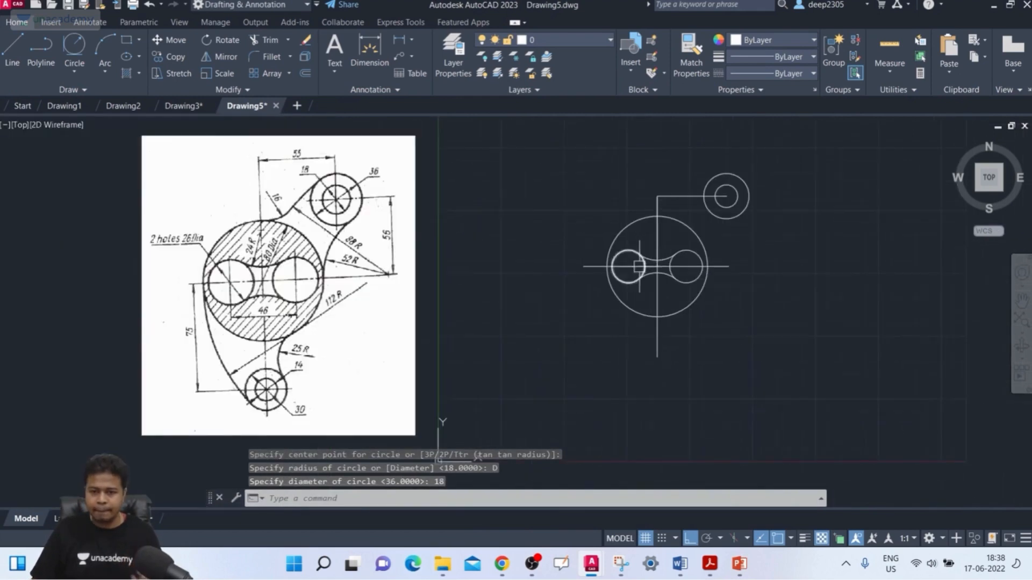
{"action": "scroll", "coordinate": [634, 263], "scroll_direction": "up", "scroll_amount": 2}
{"action": "scroll", "coordinate": [633, 264], "scroll_direction": "down", "scroll_amount": 1}
{"action": "scroll", "coordinate": [633, 264], "scroll_direction": "up", "scroll_amount": 2}
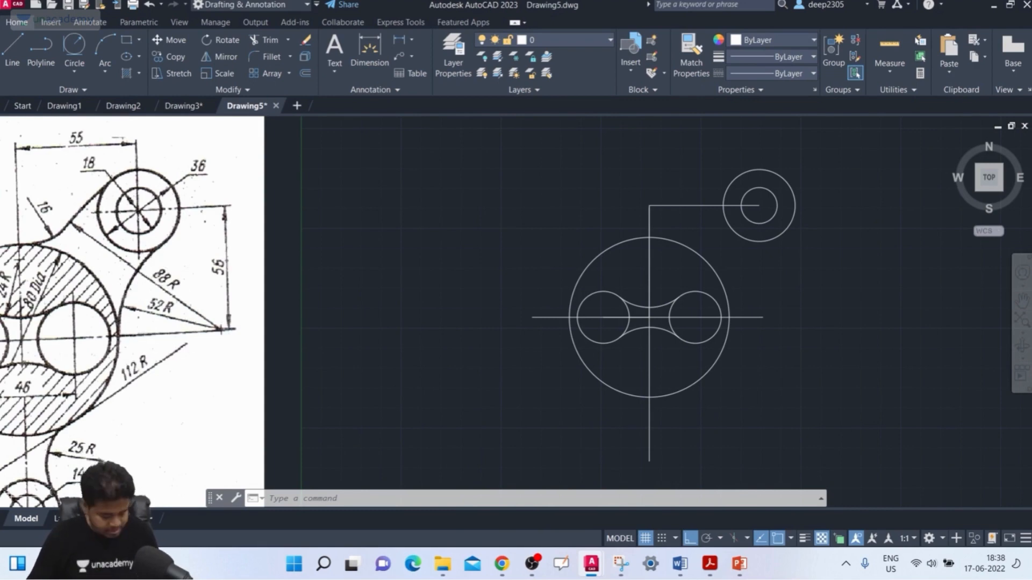
{"action": "key", "text": "Return"}
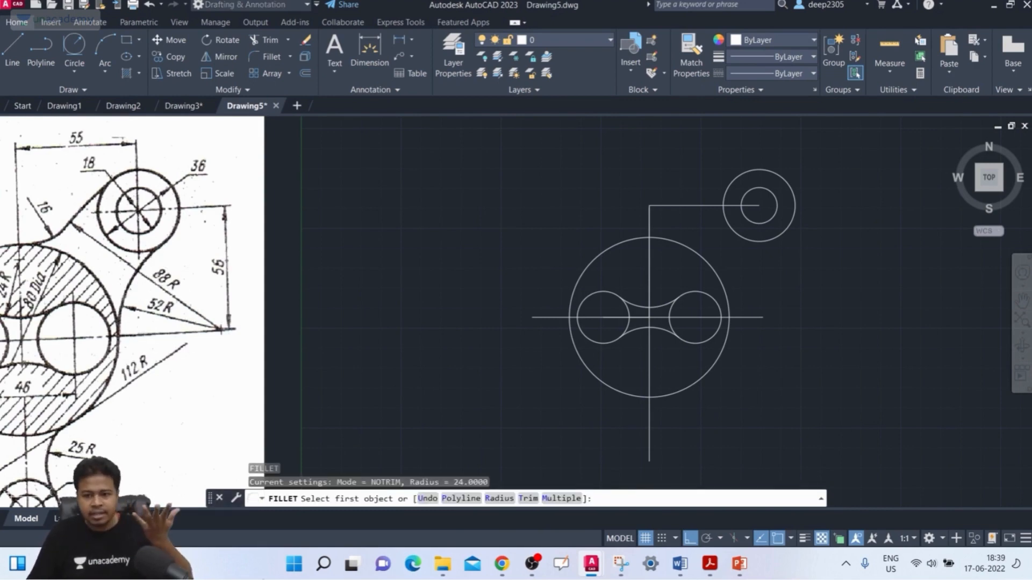
{"action": "left_click", "coordinate": [496, 499]}
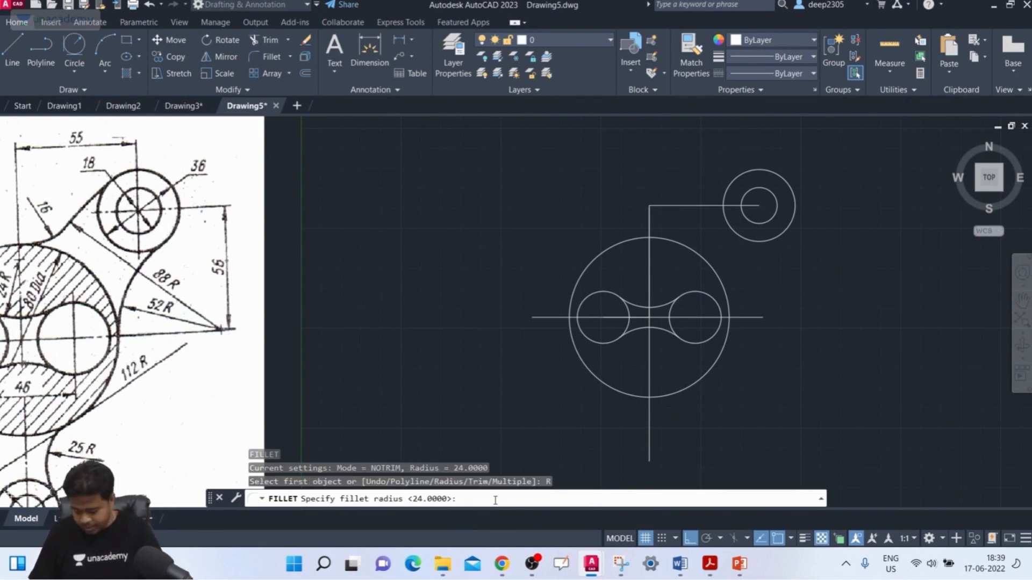
{"action": "key", "text": "Return"}
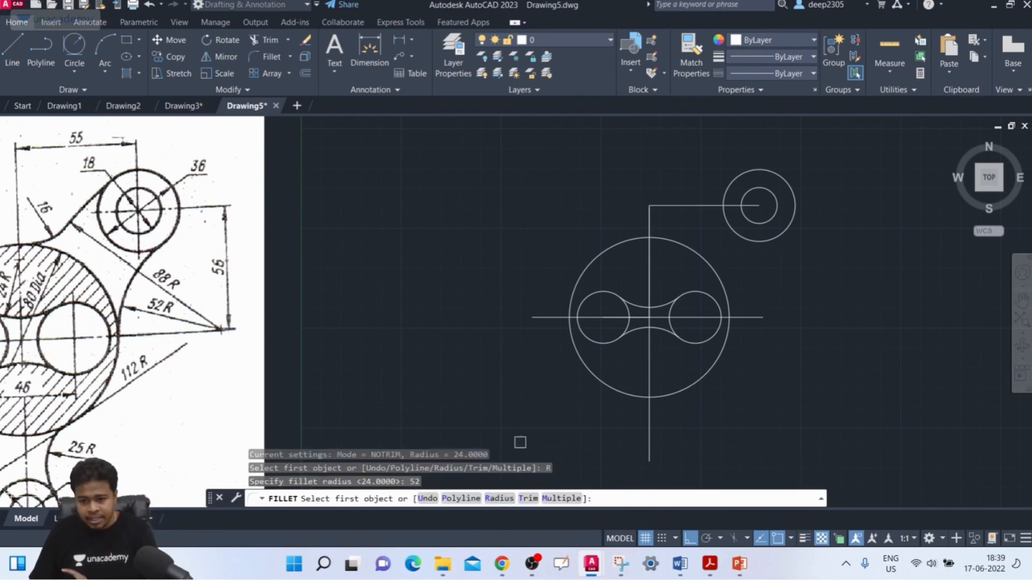
{"action": "left_click", "coordinate": [728, 300]}
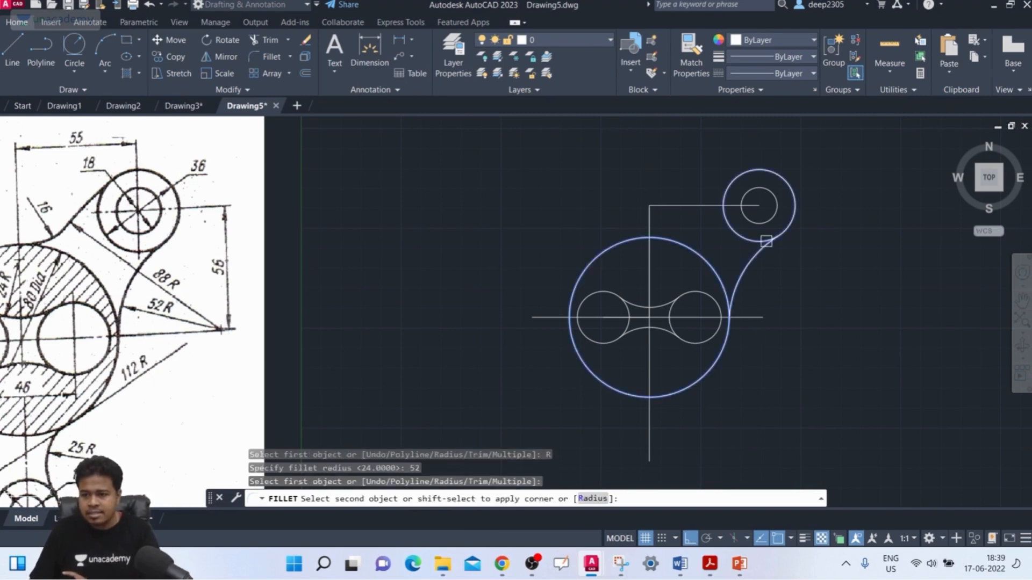
{"action": "left_click", "coordinate": [767, 241]}
{"action": "key", "text": "Escape"}
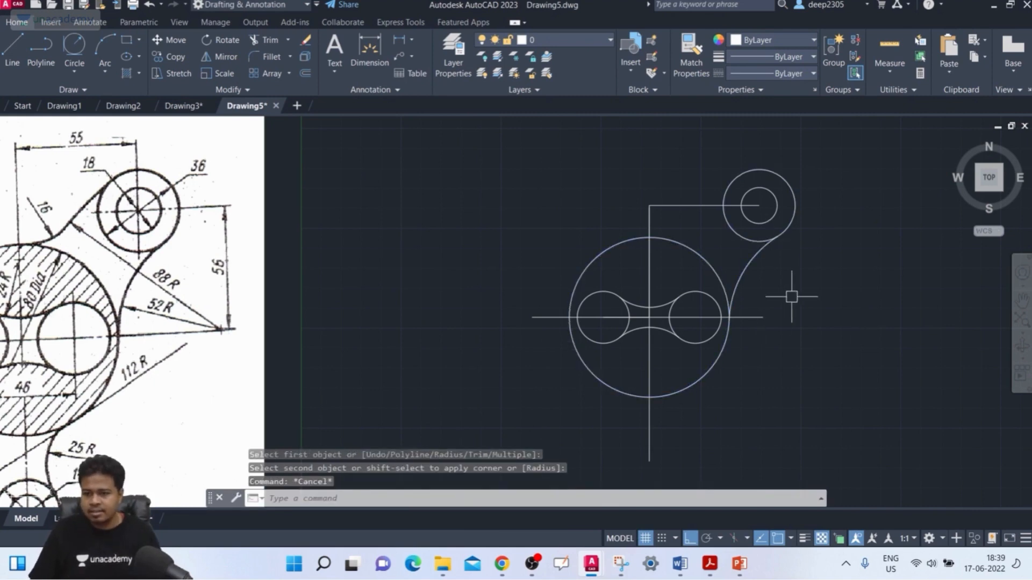
Draw a circle with a radius of 88 mm centred on the centre point of the 52 mm fillet arc.
{"action": "left_click", "coordinate": [750, 263]}
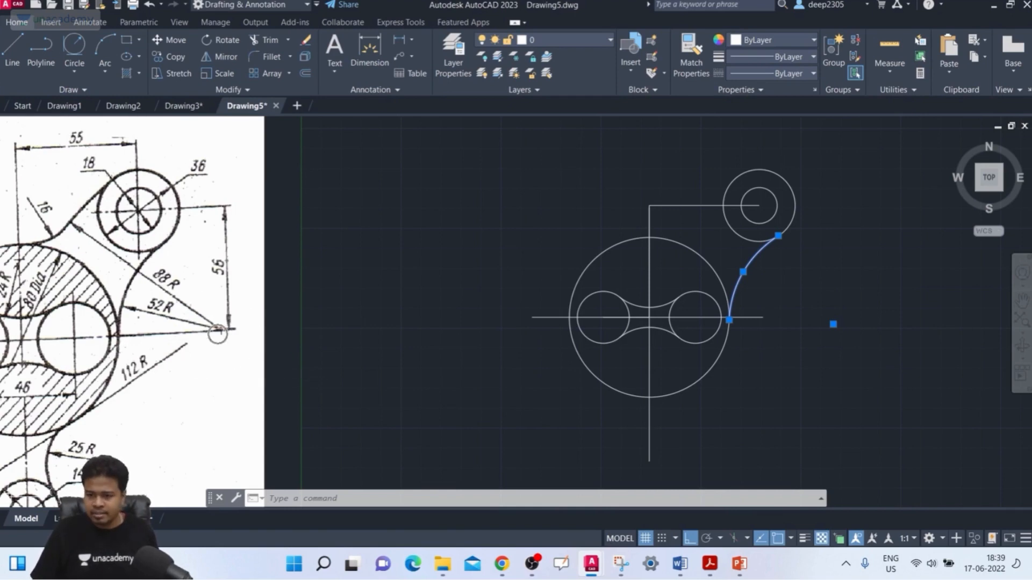
{"action": "key", "text": "Return"}
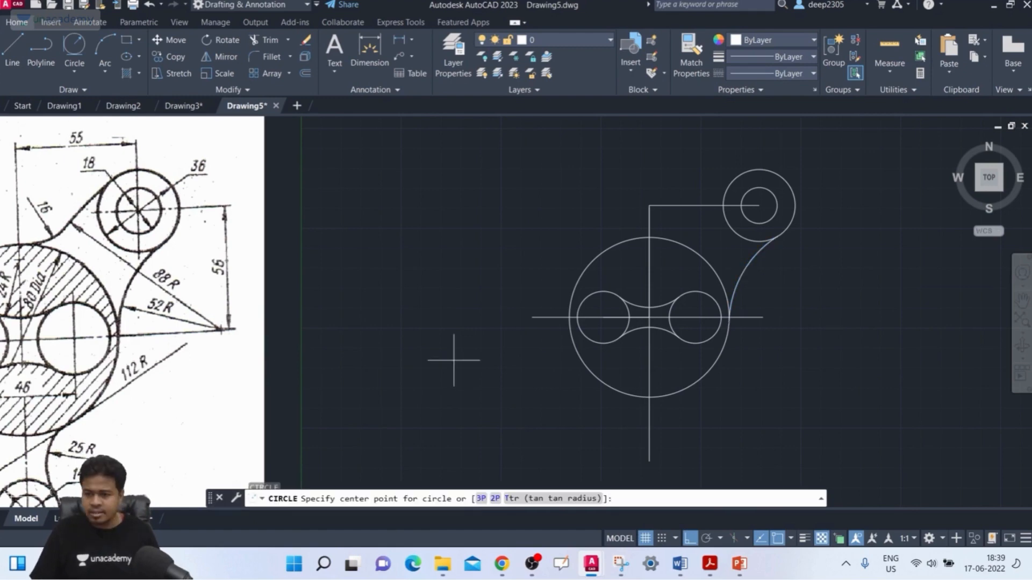
{"action": "left_click", "coordinate": [833, 324]}
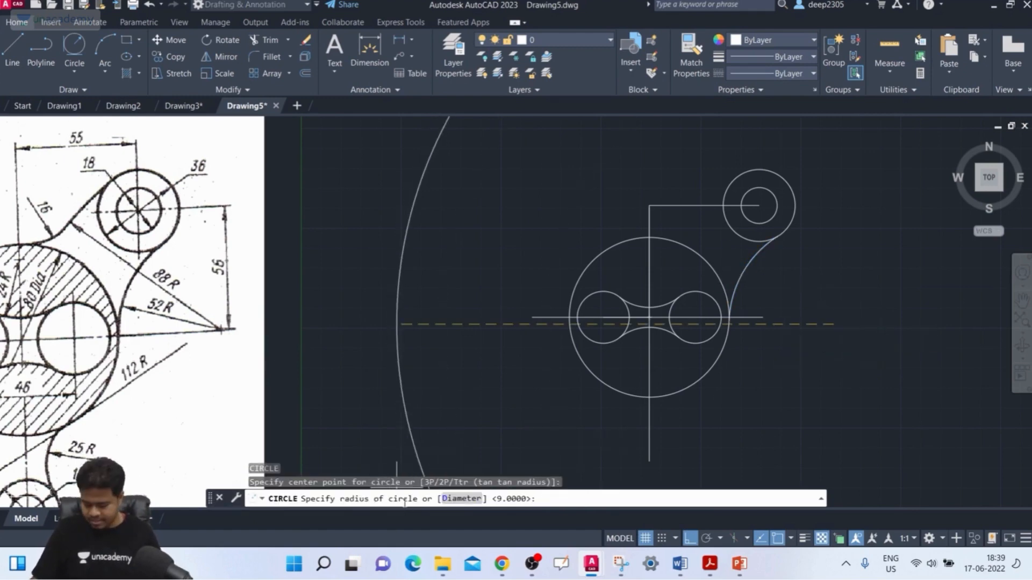
{"action": "key", "text": "Return"}
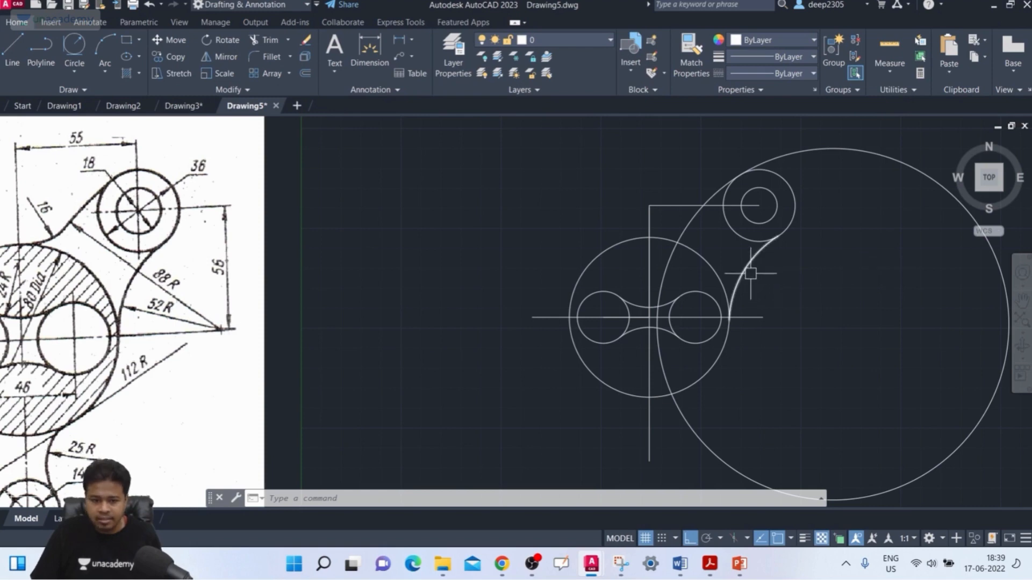
Trim the 88 mm radius circle outside the part and within the 80 mm circle, keeping the arc that runs up to the 36 mm circle.
{"action": "type", "text": "tr"}
{"action": "key", "text": "Return"}
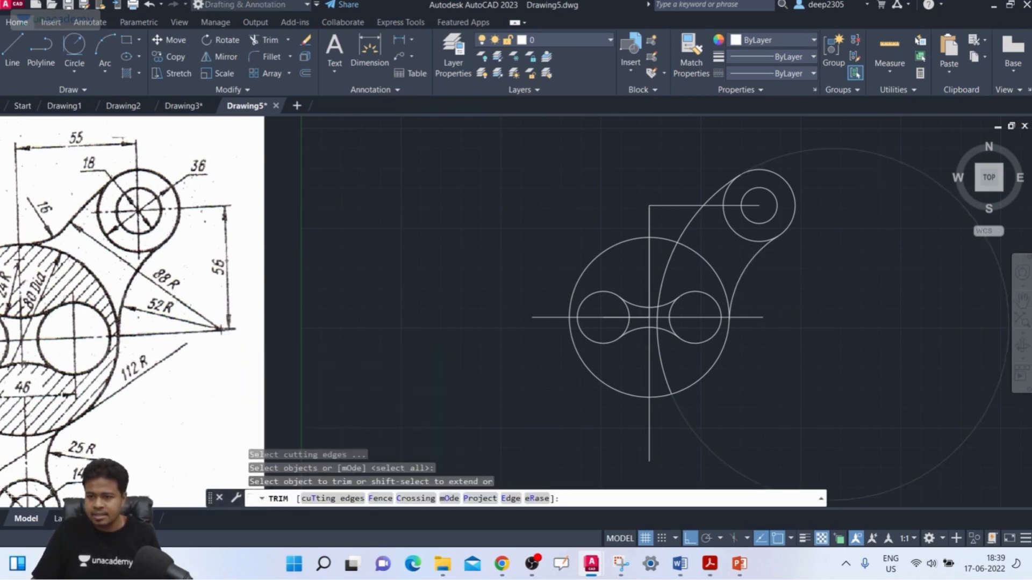
{"action": "left_click", "coordinate": [891, 163]}
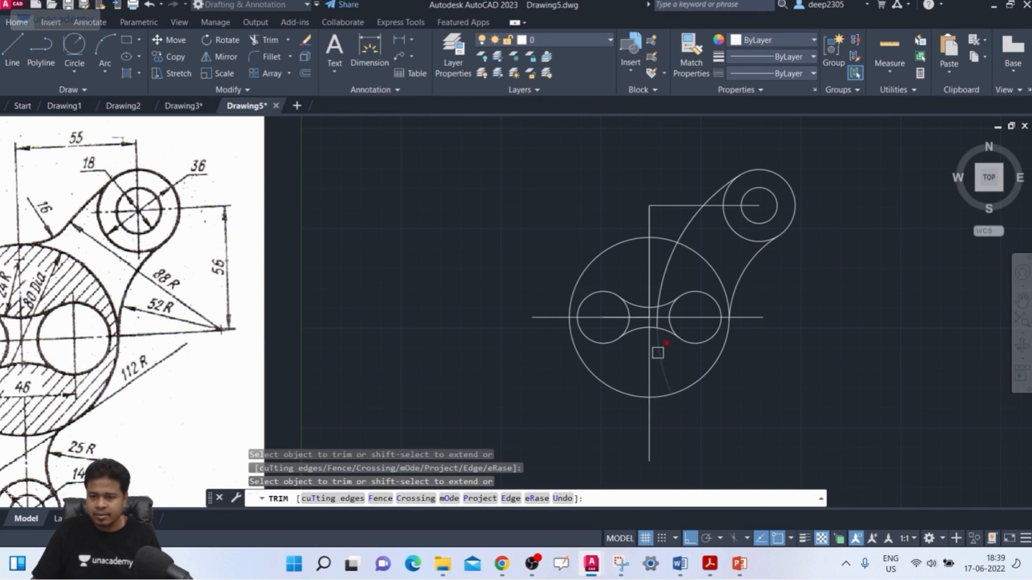
{"action": "scroll", "coordinate": [664, 330], "scroll_direction": "up", "scroll_amount": 2}
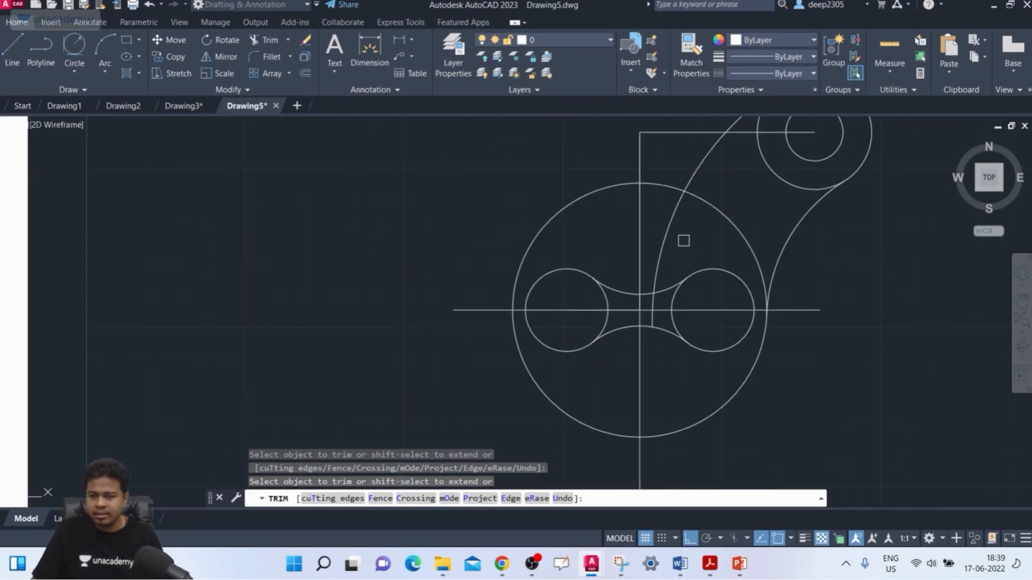
{"action": "key", "text": "Escape"}
Erase the leftover piece of the 88 mm radius circle between the two 24 mm connecting arcs.
{"action": "scroll", "coordinate": [664, 284], "scroll_direction": "up", "scroll_amount": 2}
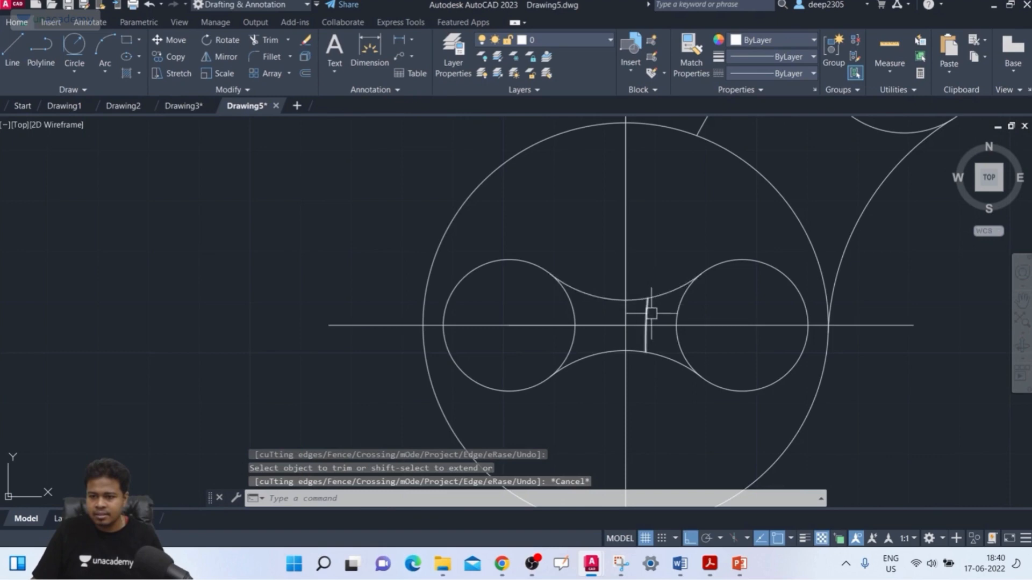
{"action": "left_click", "coordinate": [651, 313]}
{"action": "key", "text": "Delete"}
{"action": "scroll", "coordinate": [661, 301], "scroll_direction": "down", "scroll_amount": 4}
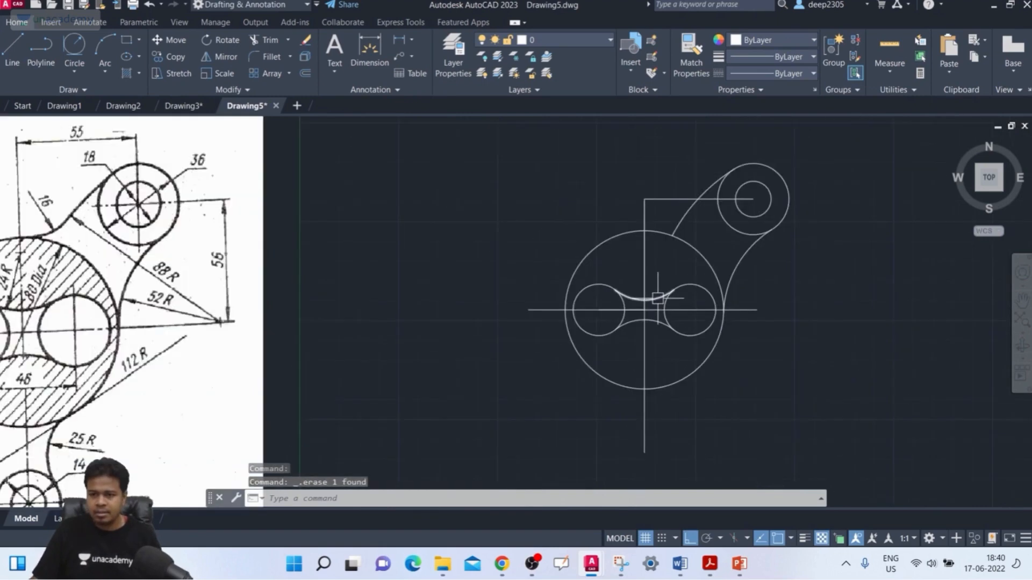
{"action": "middle_click_drag", "start_coordinate": [692, 285], "coordinate": [698, 293]}
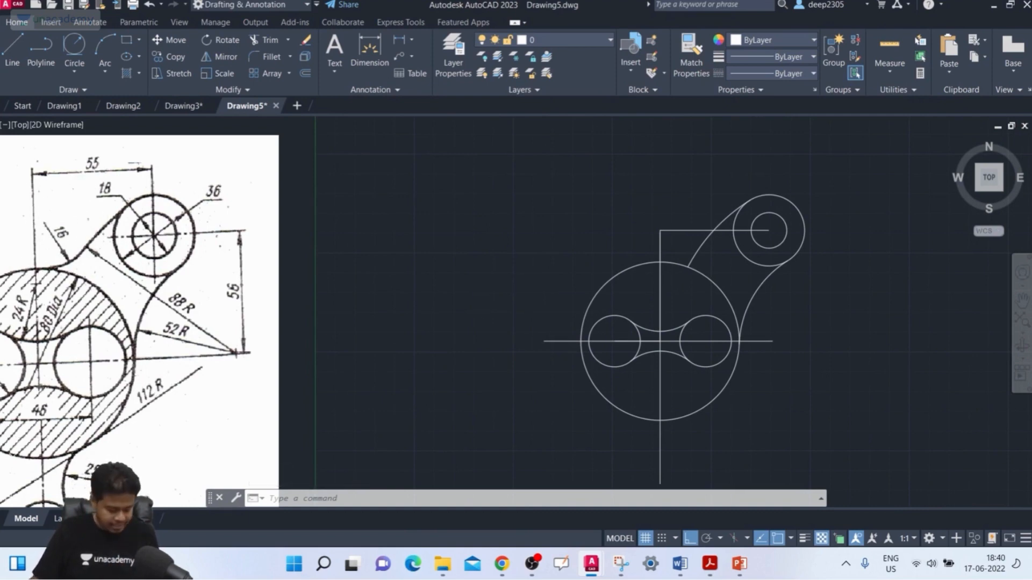
Fillet the top of the 80 mm circle to the 88 mm radius arc with a radius of 16 mm.
{"action": "key", "text": "Return"}
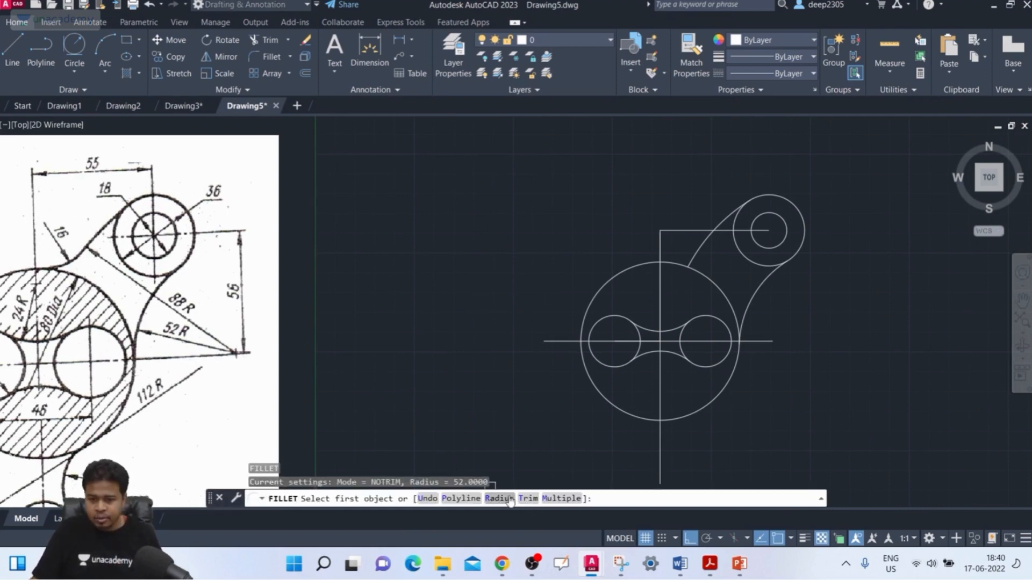
{"action": "type", "text": "r"}
{"action": "key", "text": "Return"}
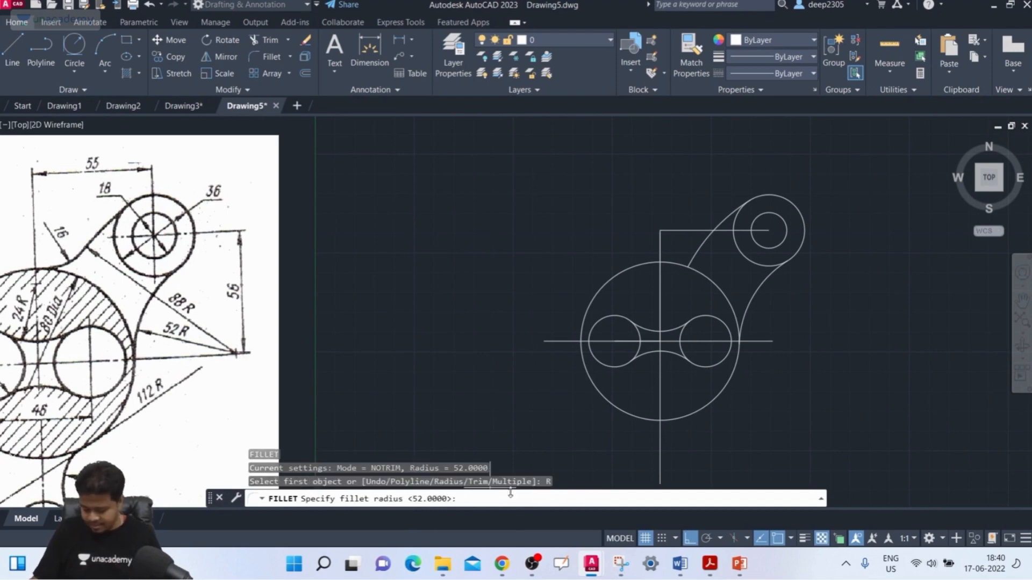
{"action": "type", "text": "16"}
{"action": "key", "text": "Return"}
{"action": "scroll", "coordinate": [650, 283], "scroll_direction": "up", "scroll_amount": 2}
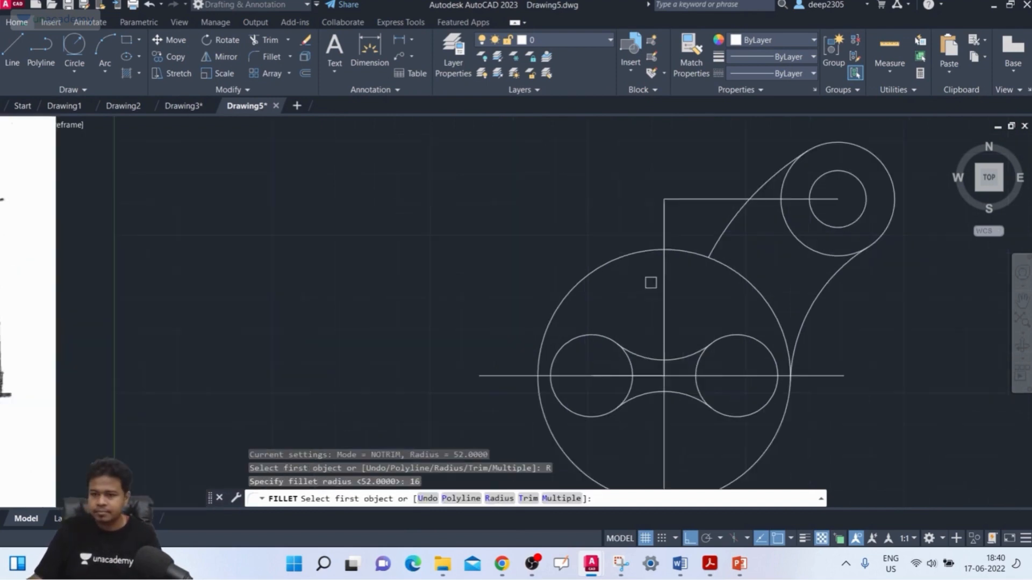
{"action": "left_click", "coordinate": [684, 251]}
{"action": "key", "text": "Escape"}
{"action": "key", "text": "Escape"}
{"action": "key", "text": "Escape"}
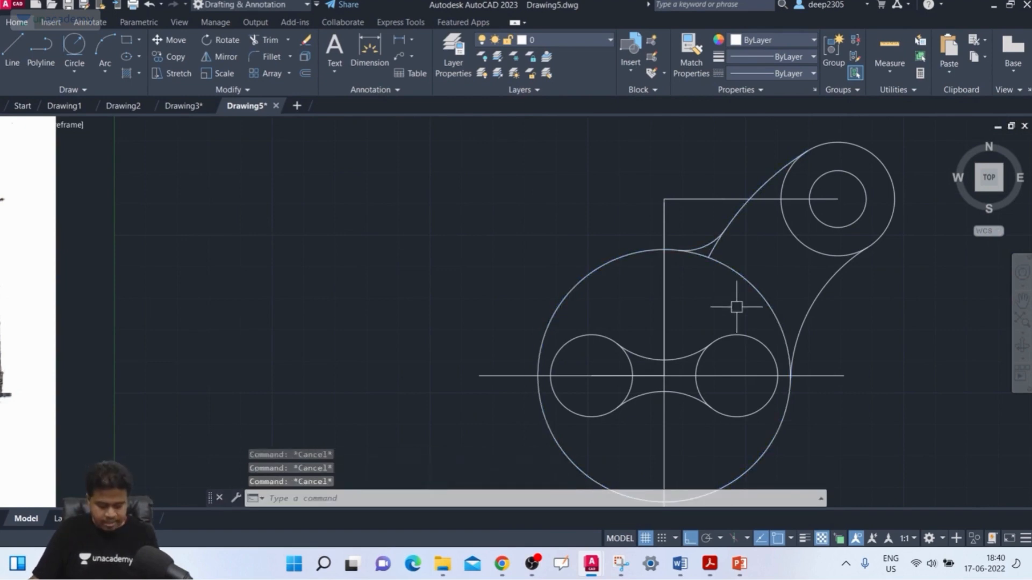
Trim the leftover end of the 88 mm radius arc between the 16 mm fillet and the 80 mm circle.
{"action": "type", "text": "tr"}
{"action": "key", "text": "Return"}
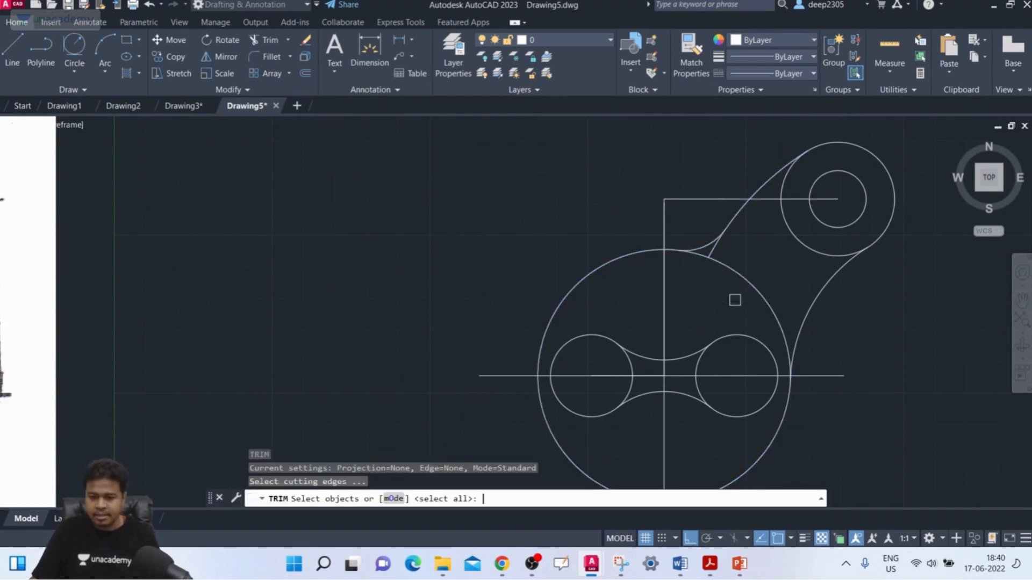
{"action": "key", "text": "Return"}
{"action": "scroll", "coordinate": [726, 255], "scroll_direction": "up", "scroll_amount": 5}
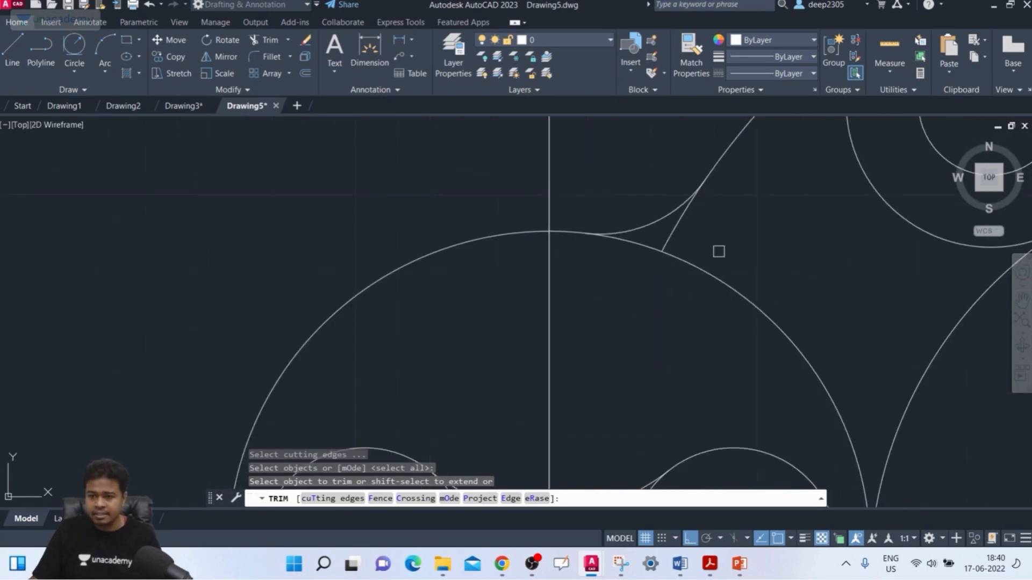
{"action": "scroll", "coordinate": [675, 244], "scroll_direction": "down", "scroll_amount": 5}
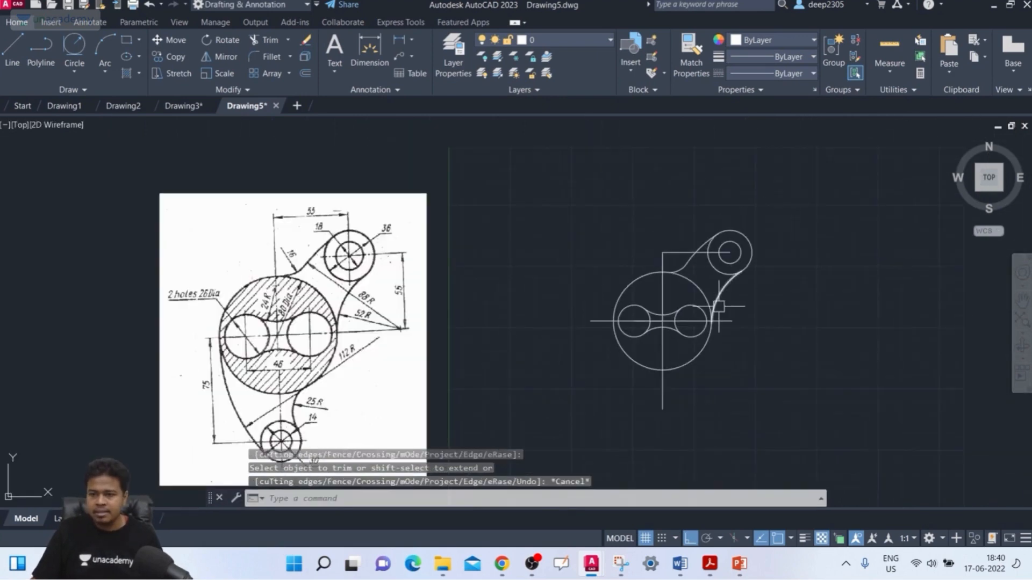
{"action": "key", "text": "Escape"}
{"action": "middle_click_drag", "start_coordinate": [722, 331], "coordinate": [734, 321]}
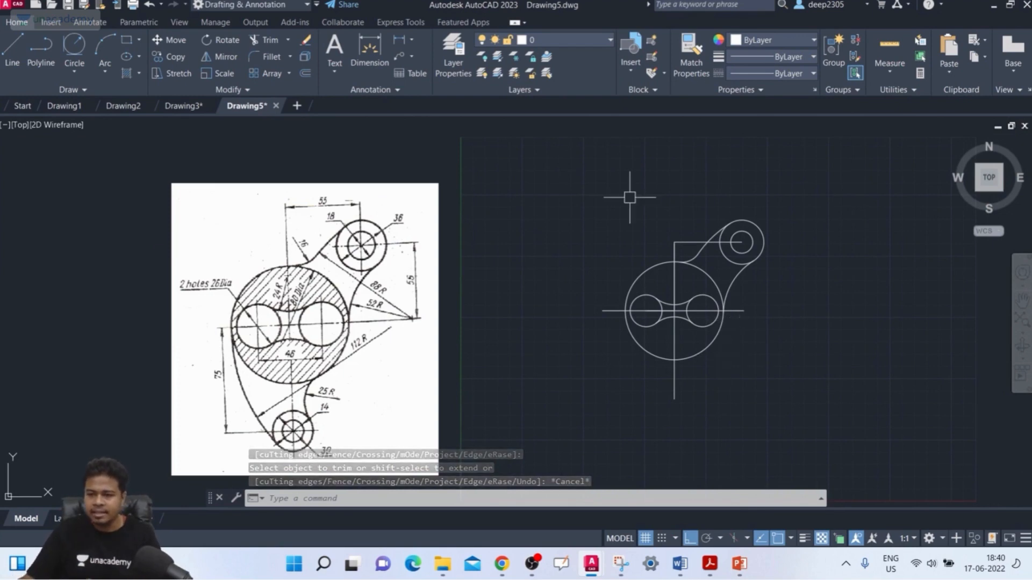
Erase the vertical centre line and the horizontal construction line running to the centre of the 36 mm boss.
{"action": "scroll", "coordinate": [619, 189], "scroll_direction": "up", "scroll_amount": 4}
{"action": "left_click", "coordinate": [768, 288]}
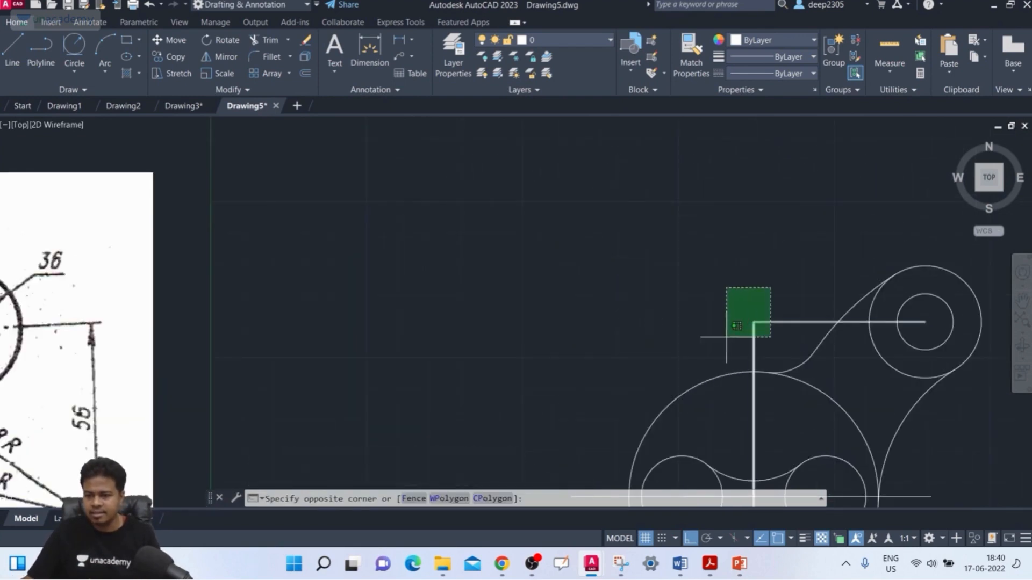
{"action": "left_click", "coordinate": [727, 336]}
{"action": "key", "text": "Delete"}
{"action": "scroll", "coordinate": [681, 246], "scroll_direction": "down", "scroll_amount": 4}
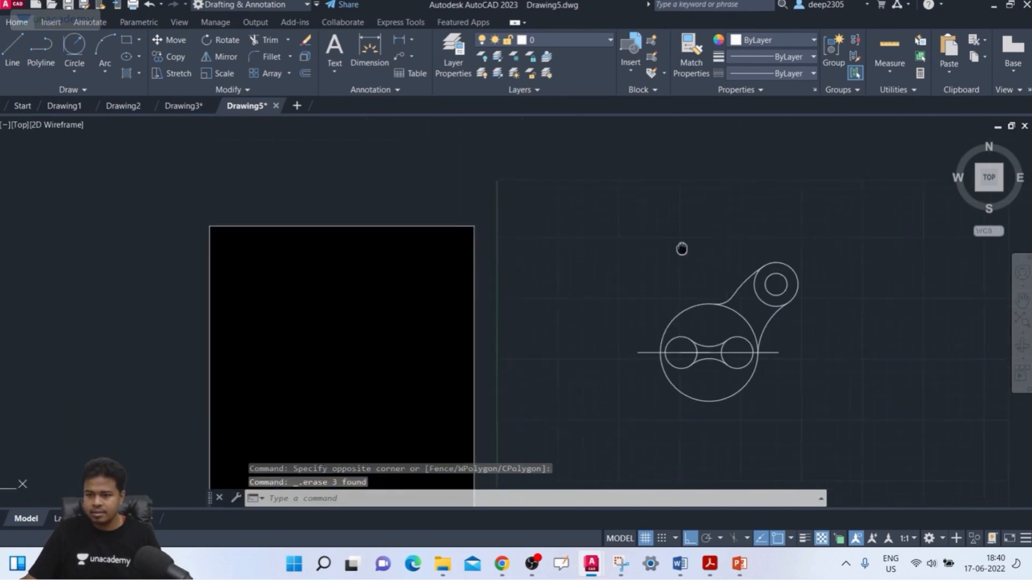
{"action": "middle_click_drag", "start_coordinate": [682, 246], "coordinate": [647, 200]}
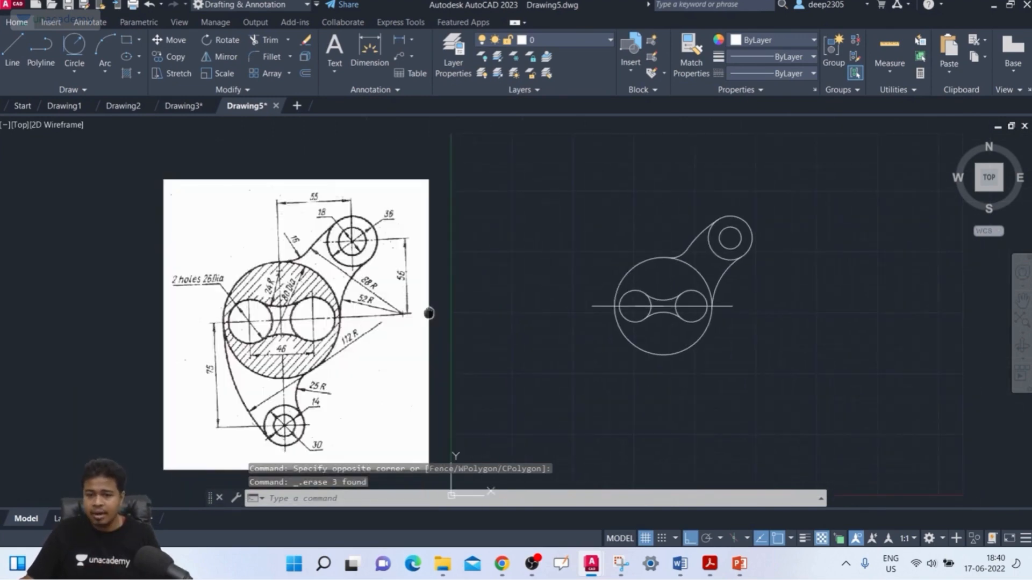
{"action": "middle_click_drag", "start_coordinate": [428, 313], "coordinate": [449, 263]}
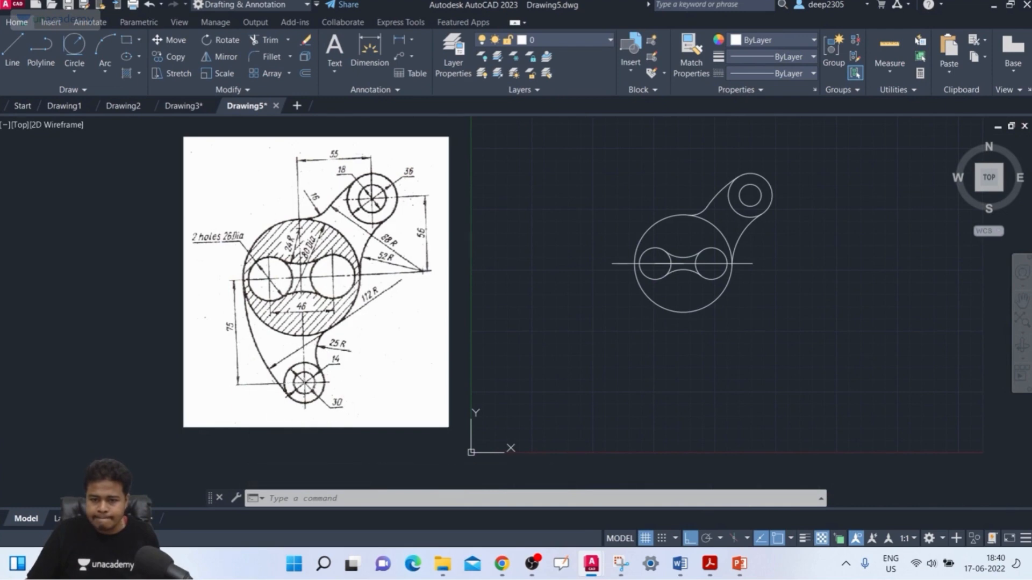
{"action": "scroll", "coordinate": [309, 382], "scroll_direction": "up", "scroll_amount": 6}
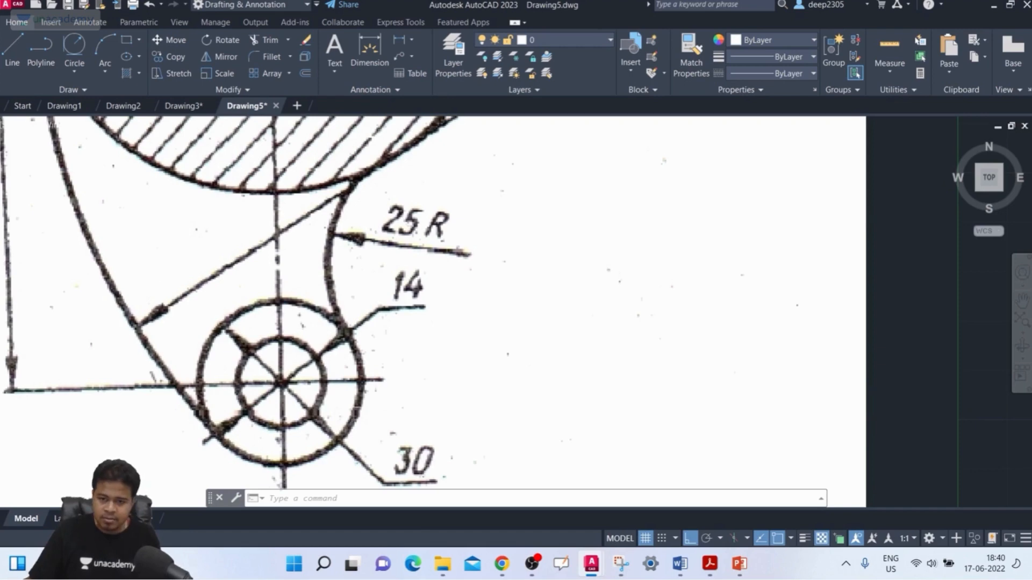
{"action": "scroll", "coordinate": [379, 405], "scroll_direction": "down", "scroll_amount": 2}
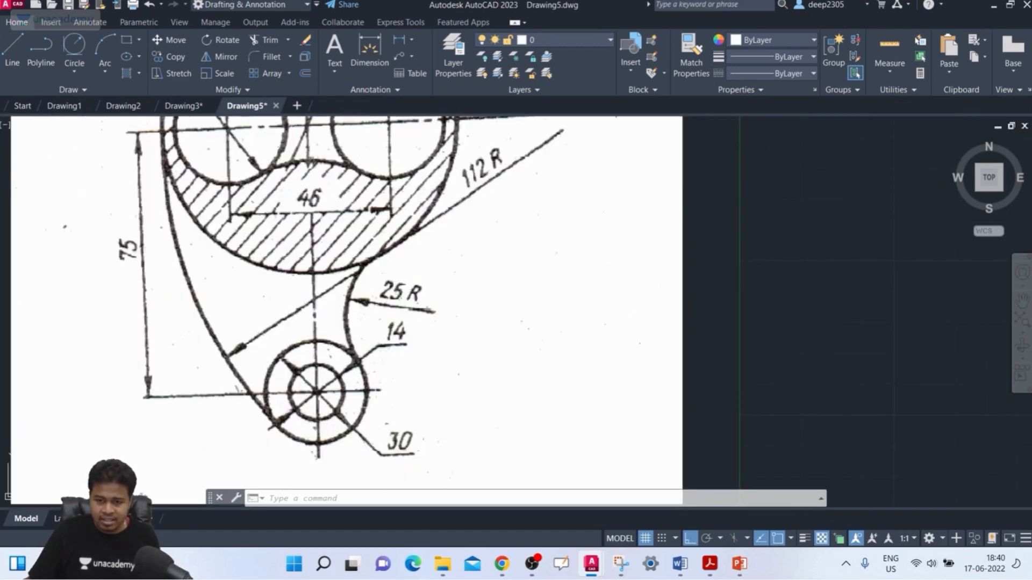
{"action": "scroll", "coordinate": [375, 407], "scroll_direction": "down", "scroll_amount": 4}
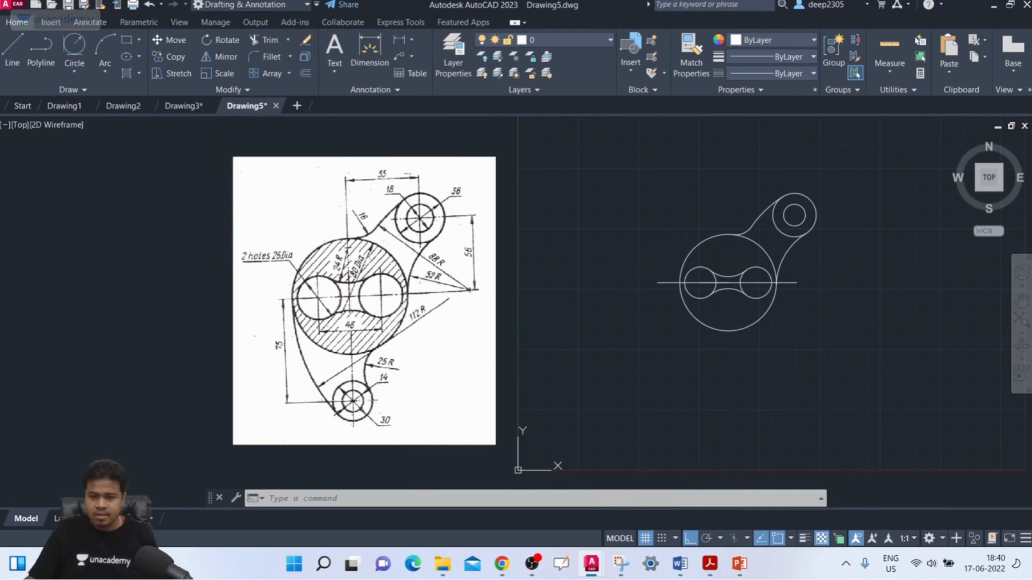
{"action": "scroll", "coordinate": [353, 398], "scroll_direction": "up", "scroll_amount": 2}
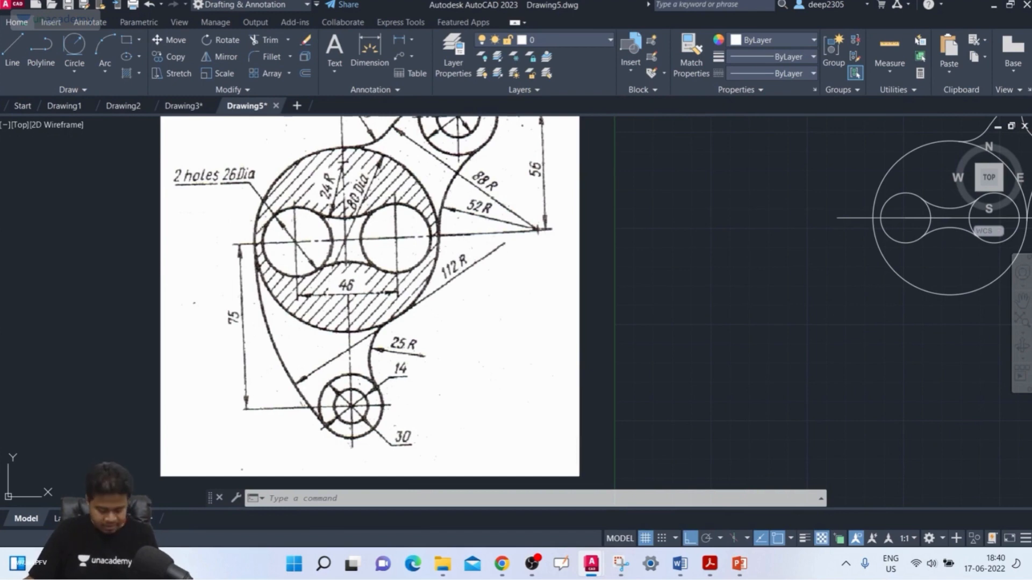
{"action": "type", "text": "l"}
{"action": "key", "text": "Return"}
{"action": "middle_click_drag", "start_coordinate": [841, 215], "coordinate": [622, 237]}
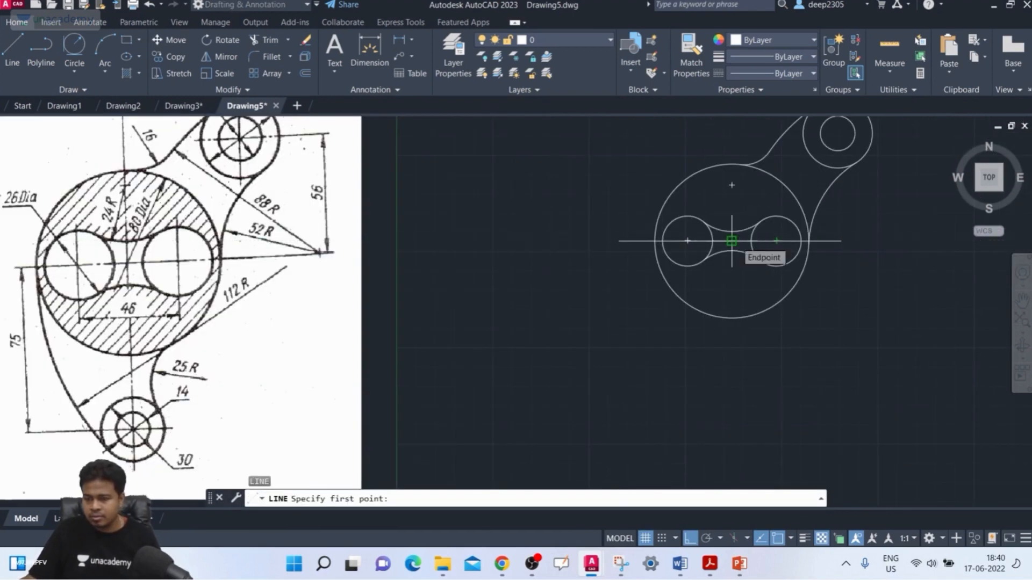
{"action": "scroll", "coordinate": [731, 241], "scroll_direction": "up", "scroll_amount": 3}
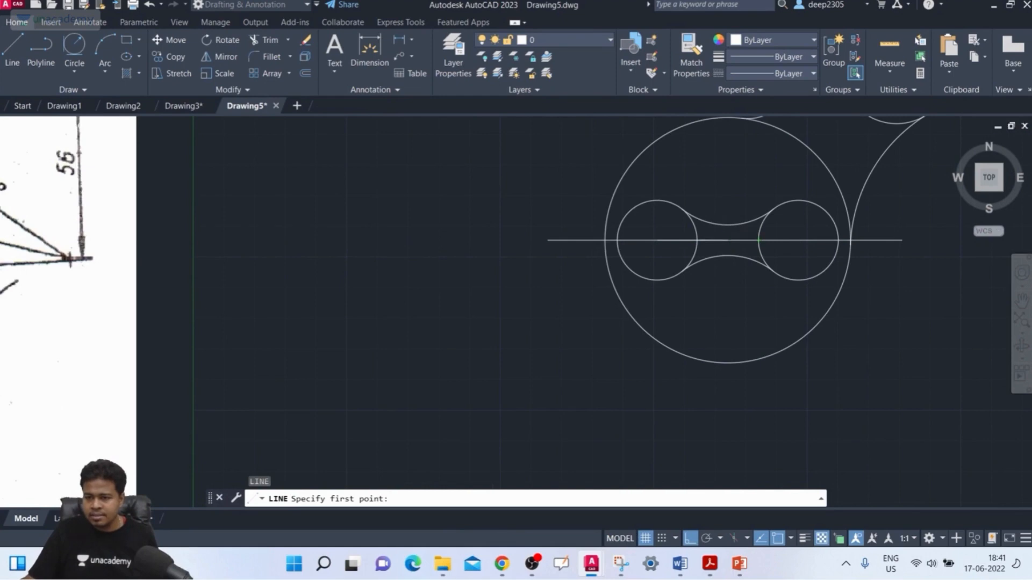
{"action": "scroll", "coordinate": [737, 224], "scroll_direction": "up", "scroll_amount": 3}
{"action": "key", "text": "Escape"}
{"action": "key", "text": "Escape"}
Erase the long horizontal centre line and the short construction line from the left 26 mm hole's centre to the body's centre.
{"action": "scroll", "coordinate": [692, 237], "scroll_direction": "down", "scroll_amount": 2}
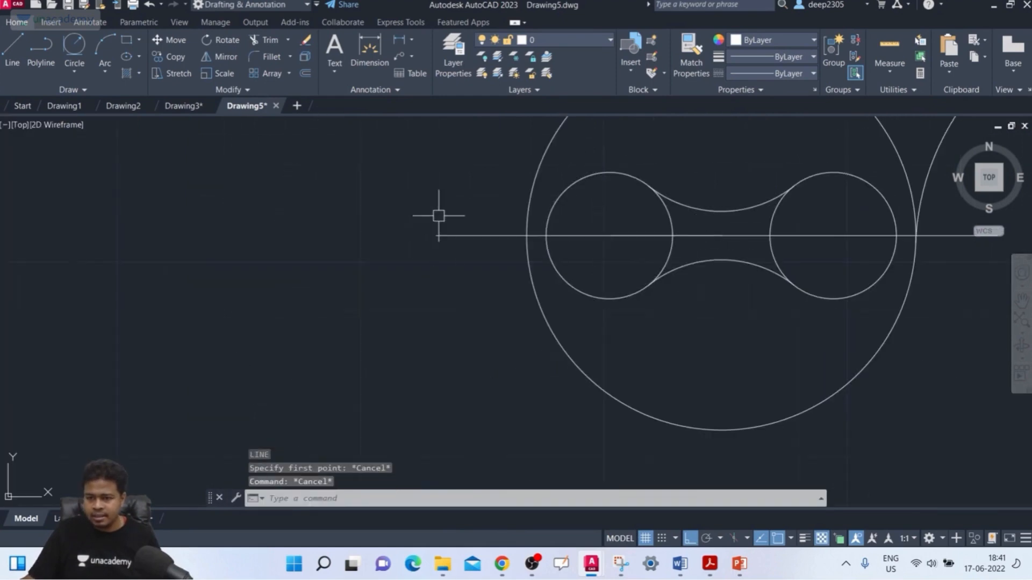
{"action": "left_click", "coordinate": [461, 214]}
{"action": "left_click", "coordinate": [435, 279]}
{"action": "key", "text": "Delete"}
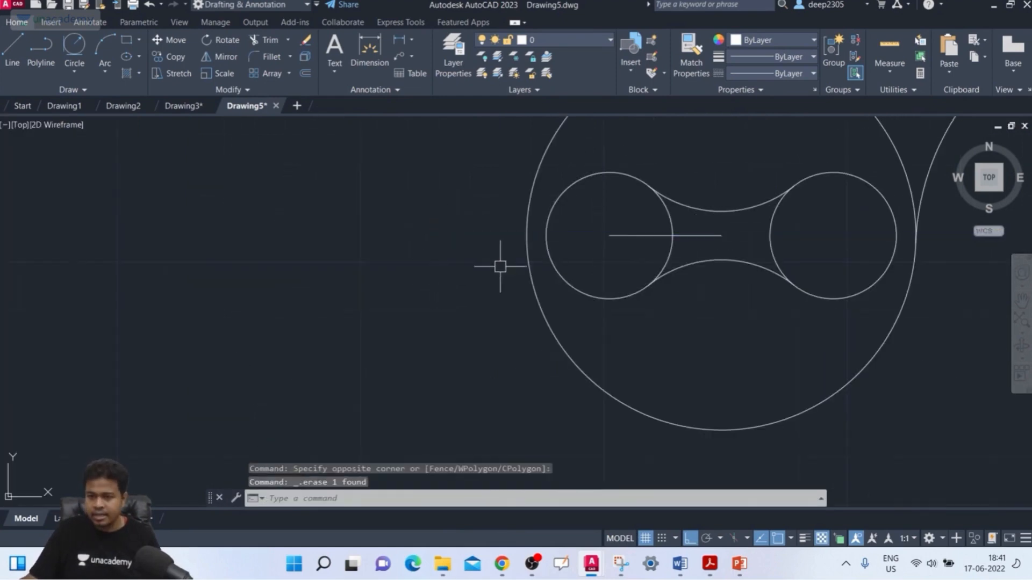
{"action": "left_click", "coordinate": [715, 236]}
{"action": "key", "text": "Delete"}
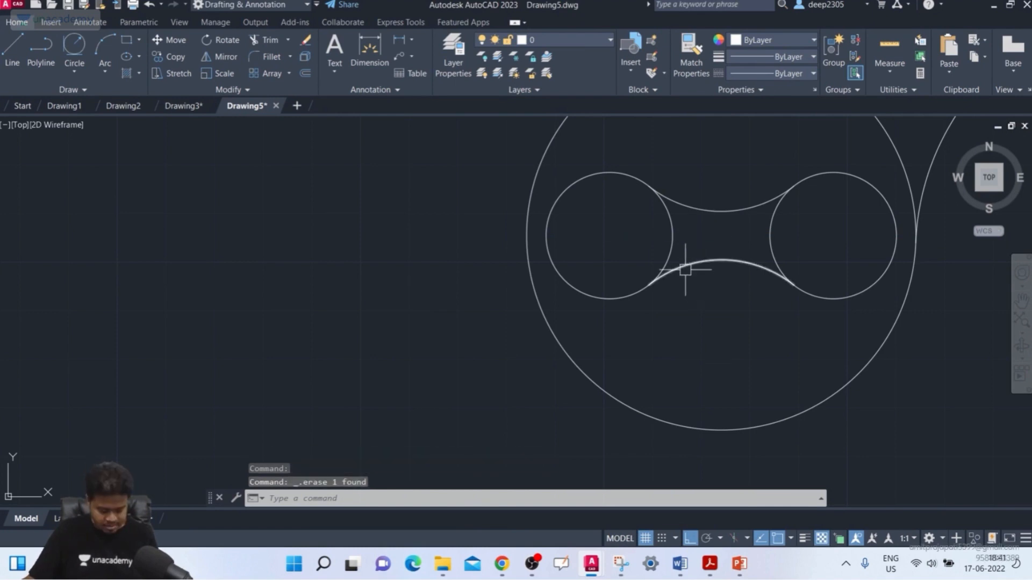
Draw a 75 mm vertical line straight down from the centre of the 80 mm circle.
{"action": "type", "text": "l"}
{"action": "key", "text": "Return"}
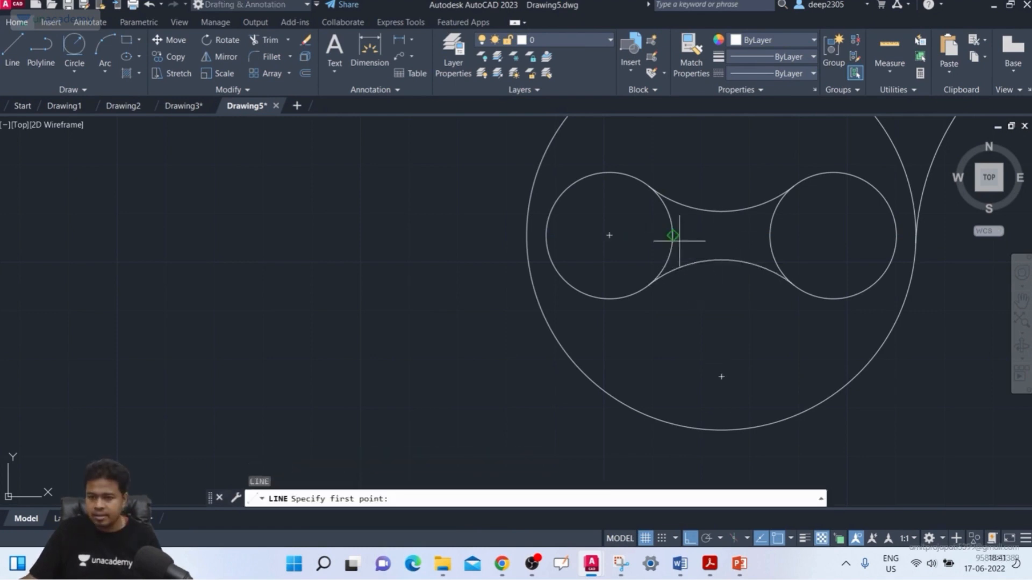
{"action": "left_click", "coordinate": [721, 234]}
{"action": "scroll", "coordinate": [719, 348], "scroll_direction": "down", "scroll_amount": 4}
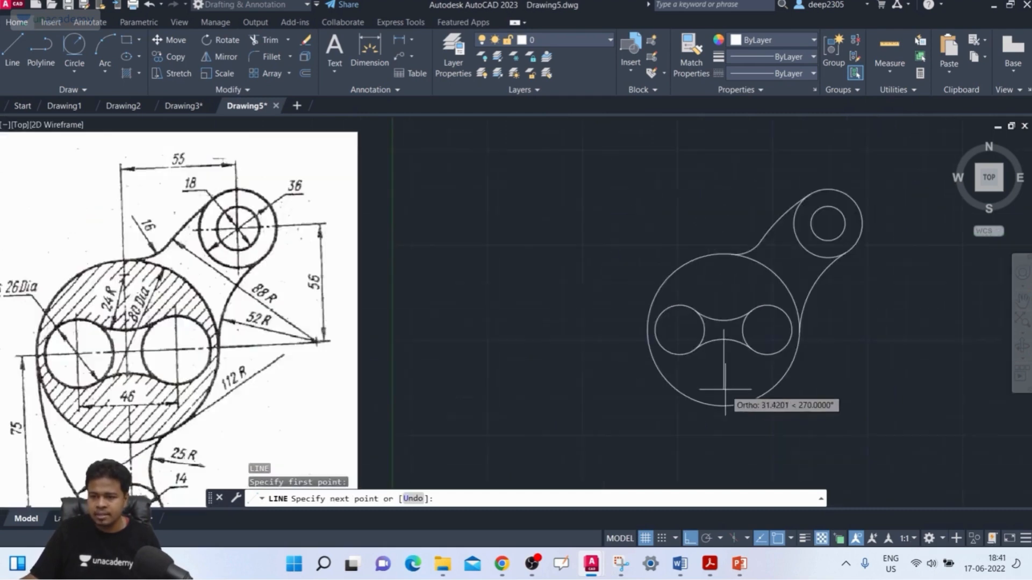
{"action": "type", "text": "75"}
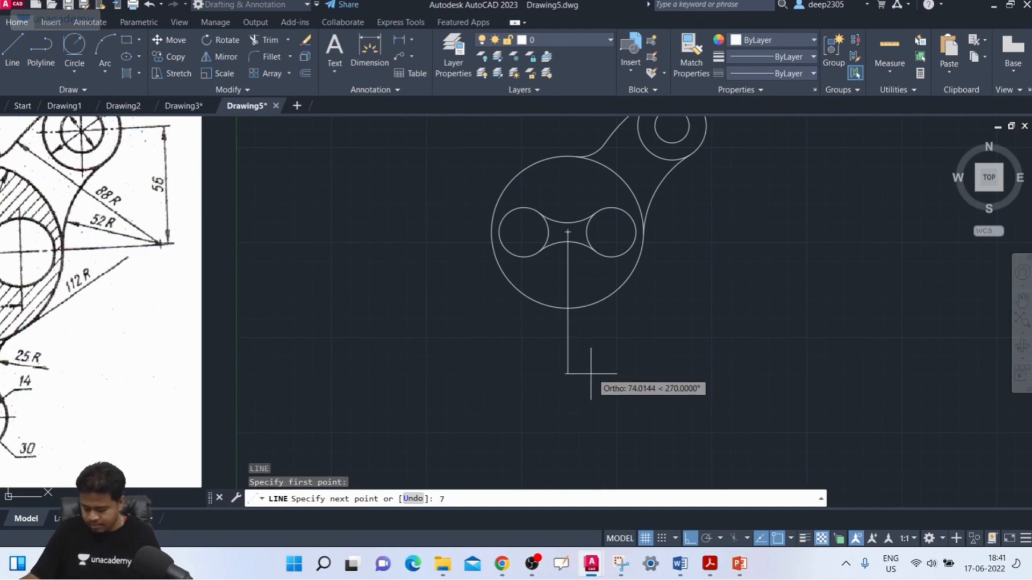
{"action": "key", "text": "Return"}
{"action": "key", "text": "Return"}
Draw a circle with a diameter of 30 mm centred on the lower end of the 75 mm line.
{"action": "scroll", "coordinate": [627, 364], "scroll_direction": "down", "scroll_amount": 4}
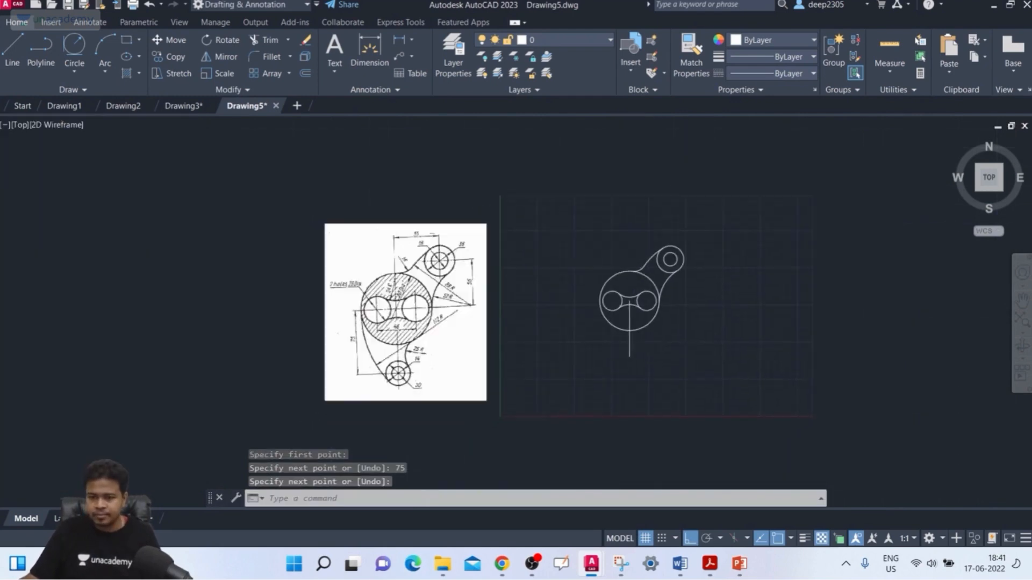
{"action": "scroll", "coordinate": [650, 349], "scroll_direction": "up", "scroll_amount": 2}
{"action": "type", "text": "c"}
{"action": "key", "text": "Return"}
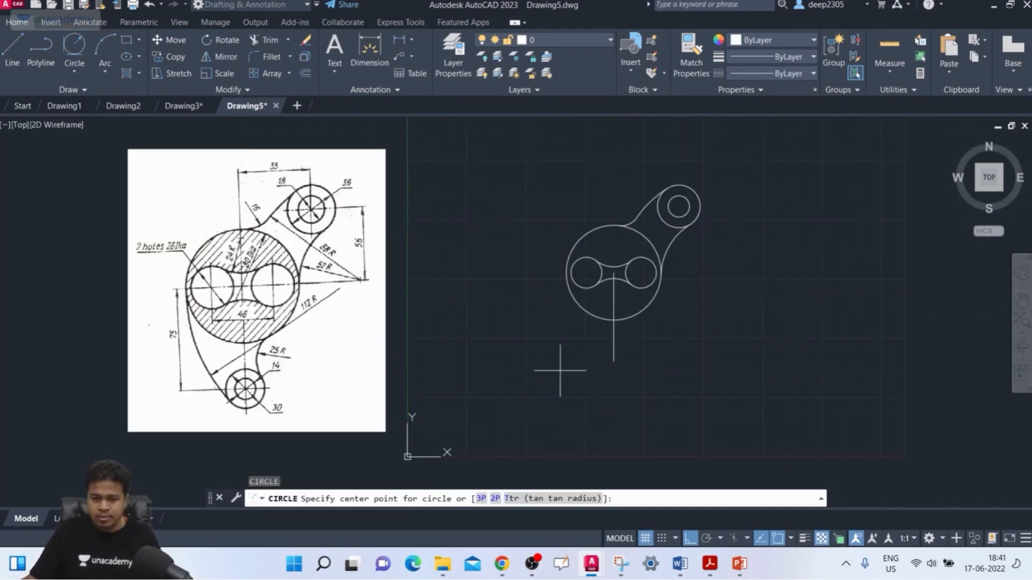
{"action": "scroll", "coordinate": [245, 402], "scroll_direction": "up", "scroll_amount": 4}
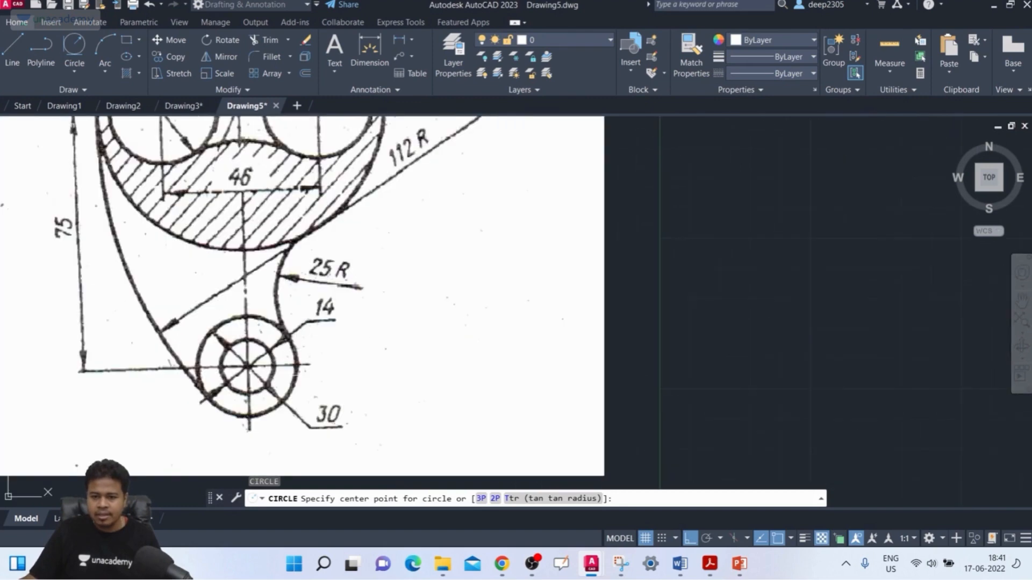
{"action": "scroll", "coordinate": [703, 289], "scroll_direction": "down", "scroll_amount": 2}
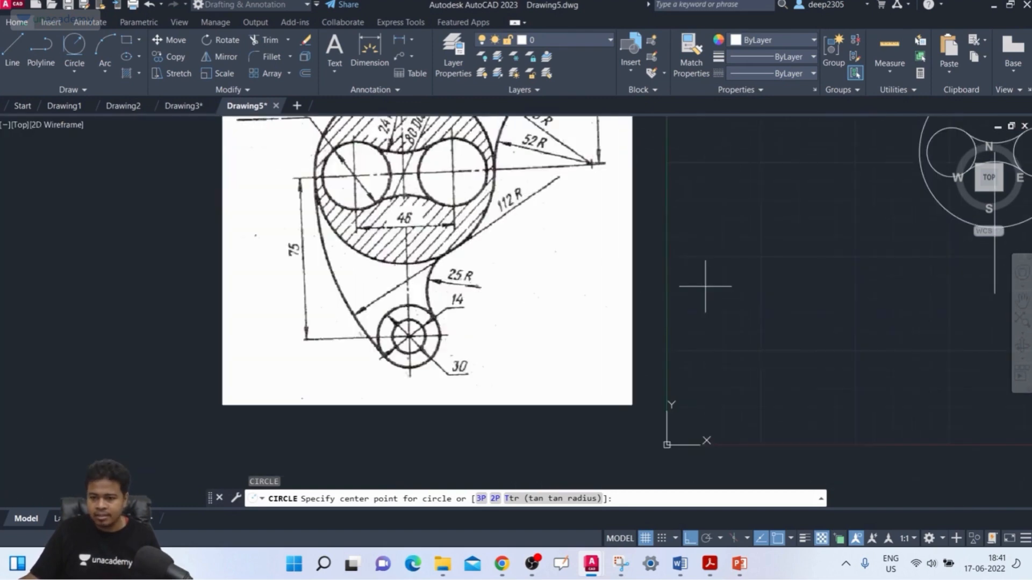
{"action": "middle_click_drag", "start_coordinate": [704, 297], "coordinate": [617, 288]}
{"action": "middle_click_drag", "start_coordinate": [859, 316], "coordinate": [756, 317]}
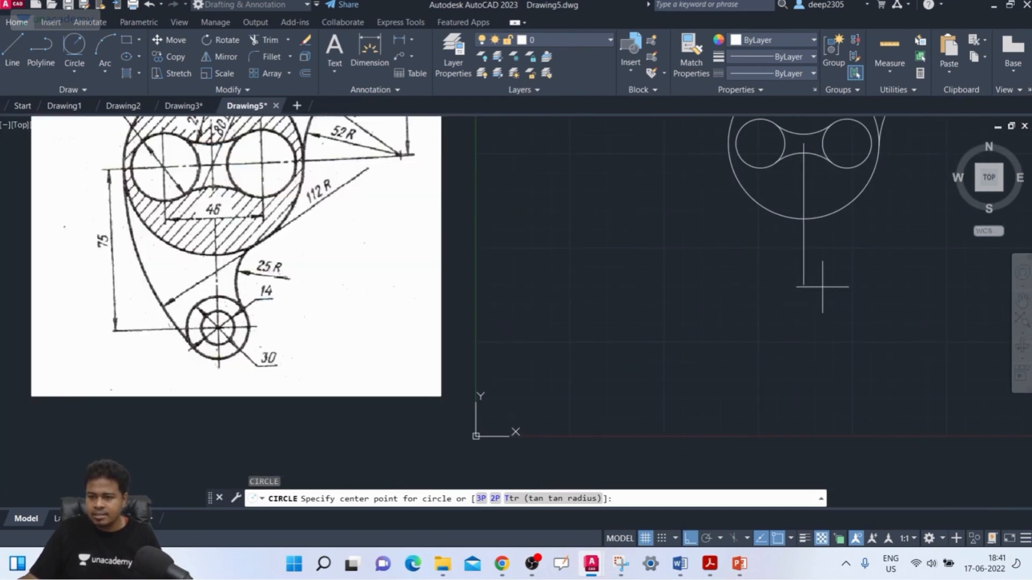
{"action": "left_click", "coordinate": [803, 284]}
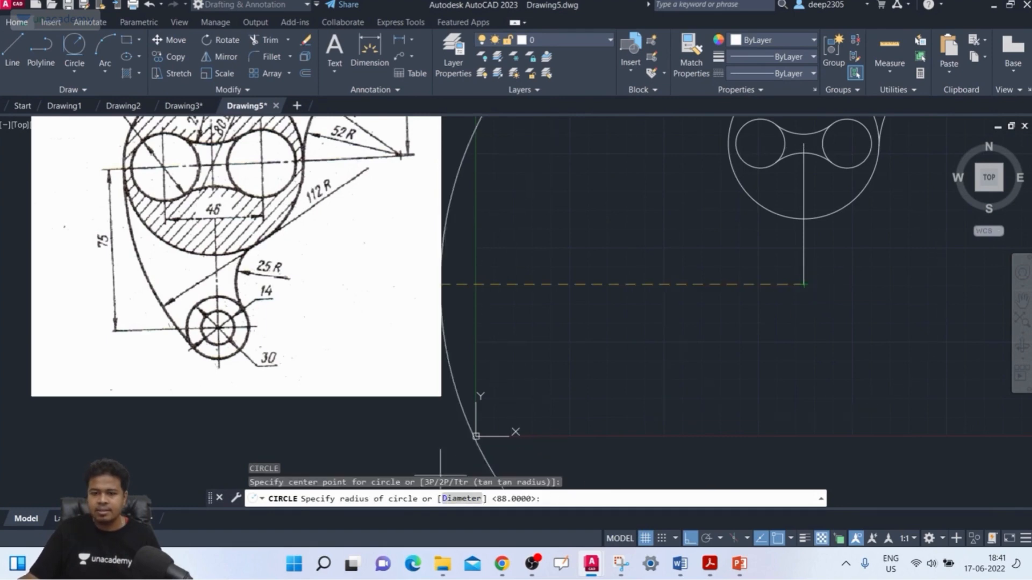
{"action": "left_click", "coordinate": [459, 499]}
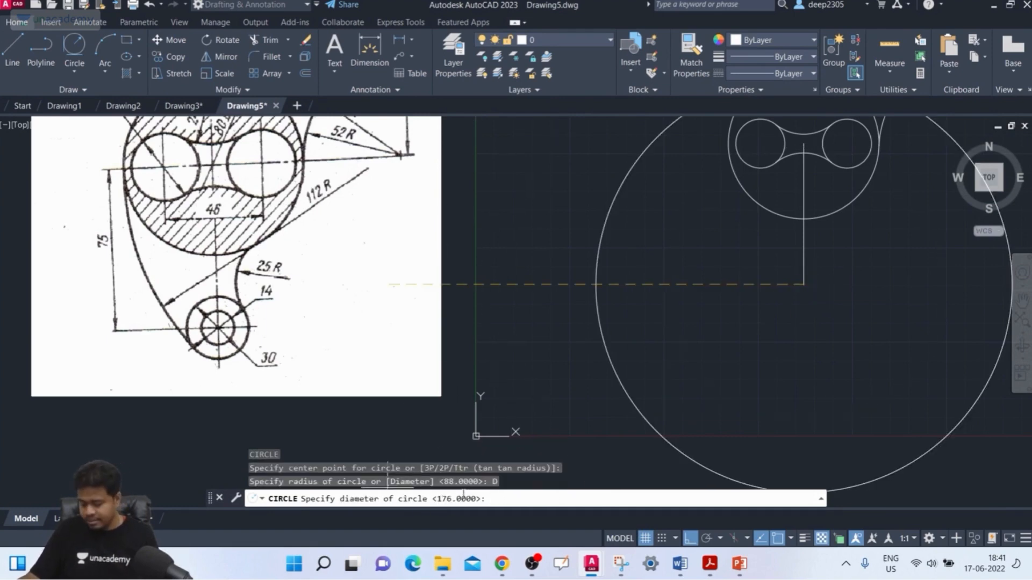
{"action": "type", "text": "30"}
{"action": "key", "text": "Return"}
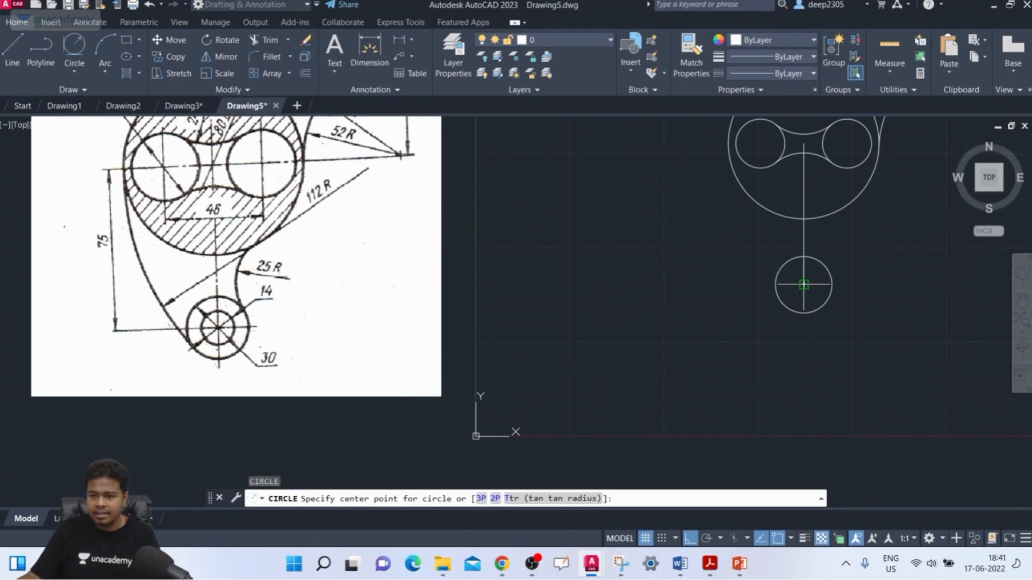
Draw a concentric circle with a diameter of 14 mm inside the 30 mm circle.
{"action": "left_click", "coordinate": [803, 285]}
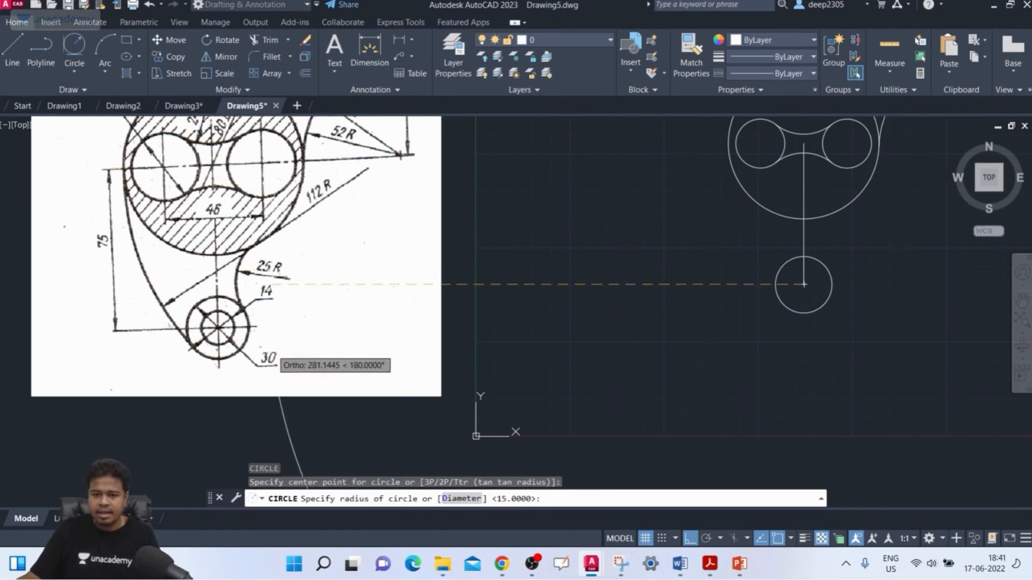
{"action": "left_click", "coordinate": [461, 499]}
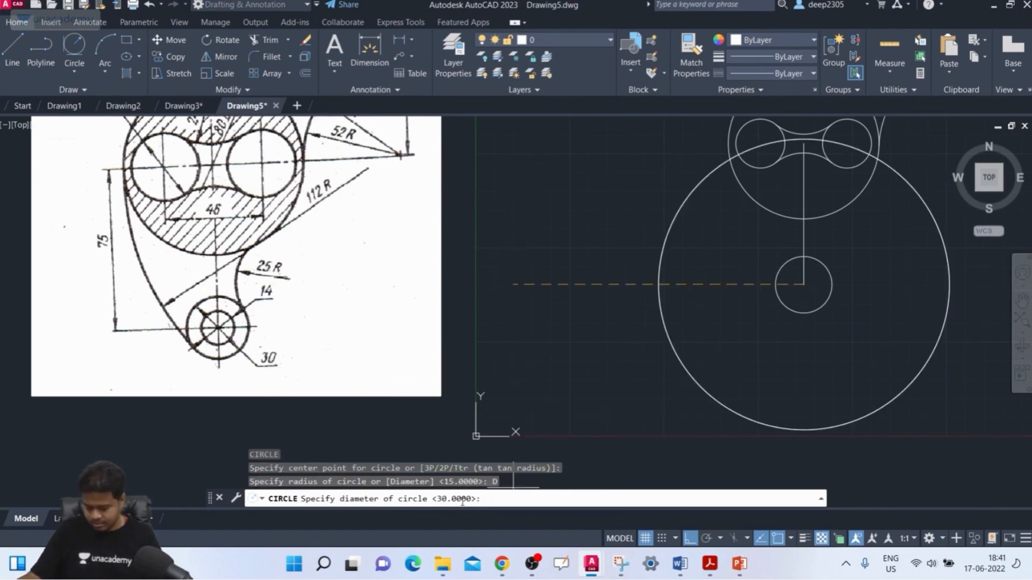
{"action": "type", "text": "14"}
{"action": "key", "text": "Return"}
{"action": "mouse_move", "coordinate": [721, 415]}
{"action": "middle_mouse_down"}
{"action": "mouse_move", "coordinate": [711, 402]}
{"action": "mouse_move", "coordinate": [723, 416]}
{"action": "middle_mouse_up"}
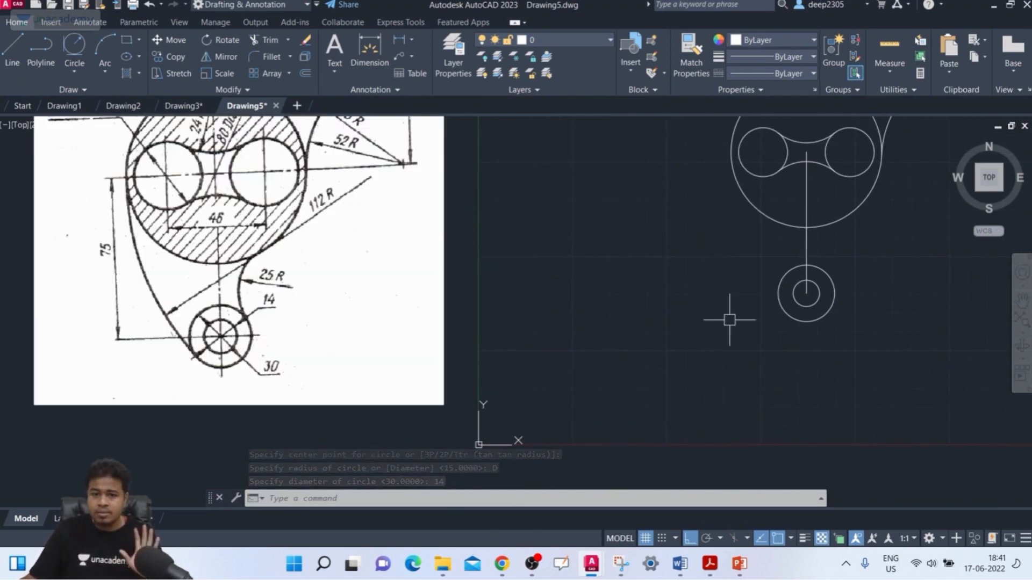
Draw a circle with a radius of 112 mm tangent to the 80 mm body circle's left side and the lower 30 mm circle.
{"action": "left_click", "coordinate": [76, 70]}
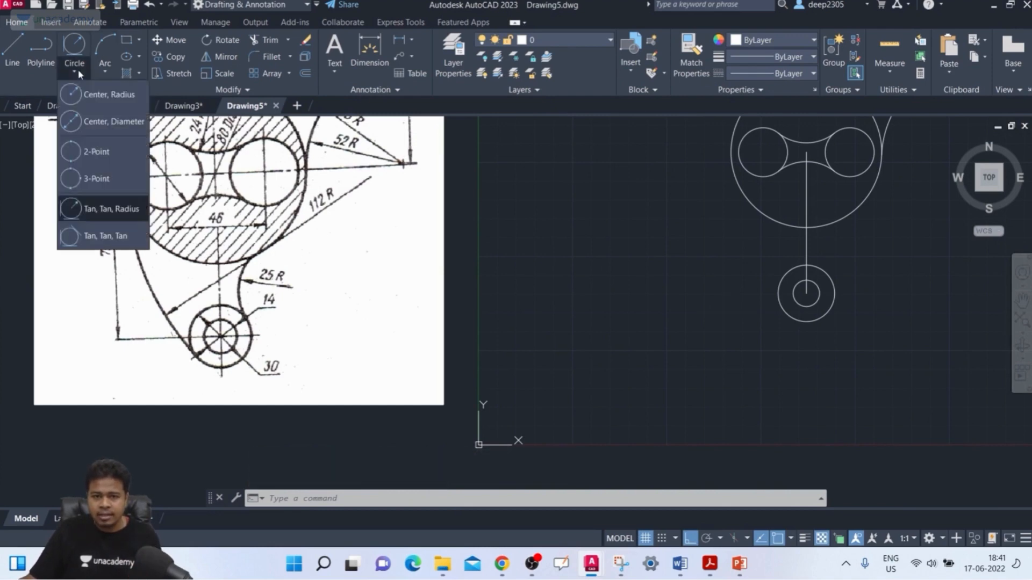
{"action": "left_click", "coordinate": [95, 207]}
{"action": "middle_click_drag", "start_coordinate": [631, 267], "coordinate": [632, 276]}
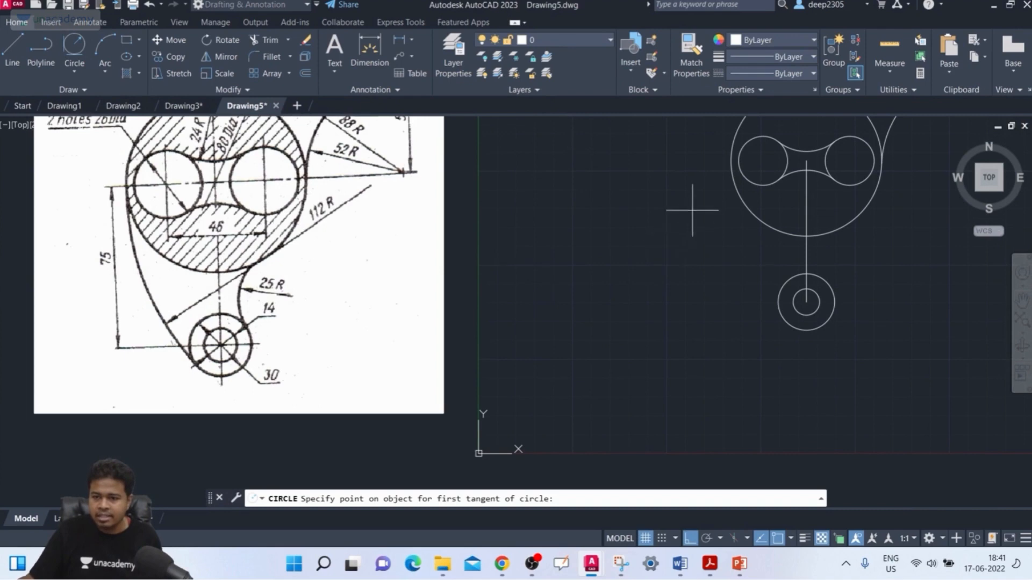
{"action": "left_click", "coordinate": [730, 174]}
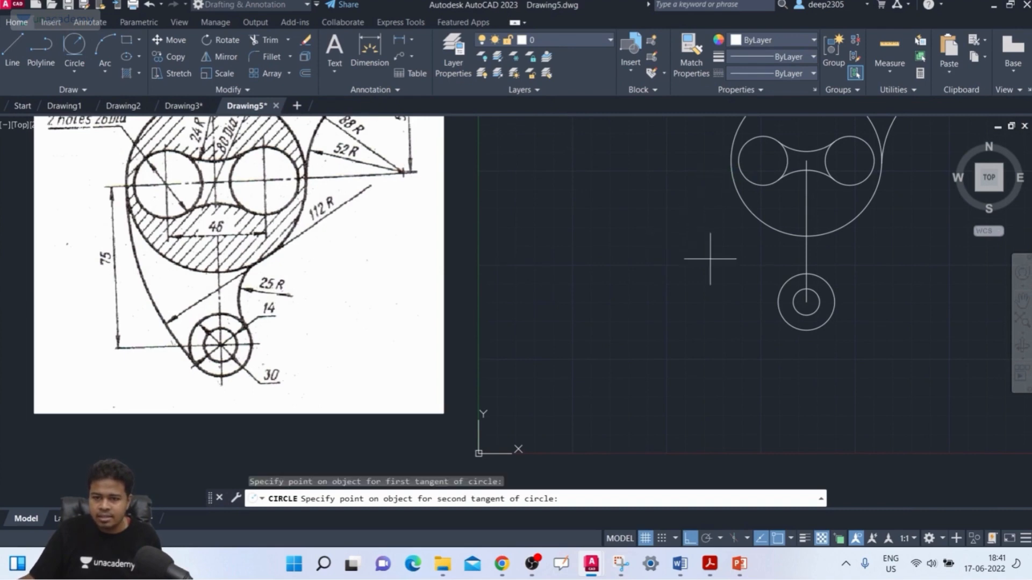
{"action": "left_click", "coordinate": [790, 315]}
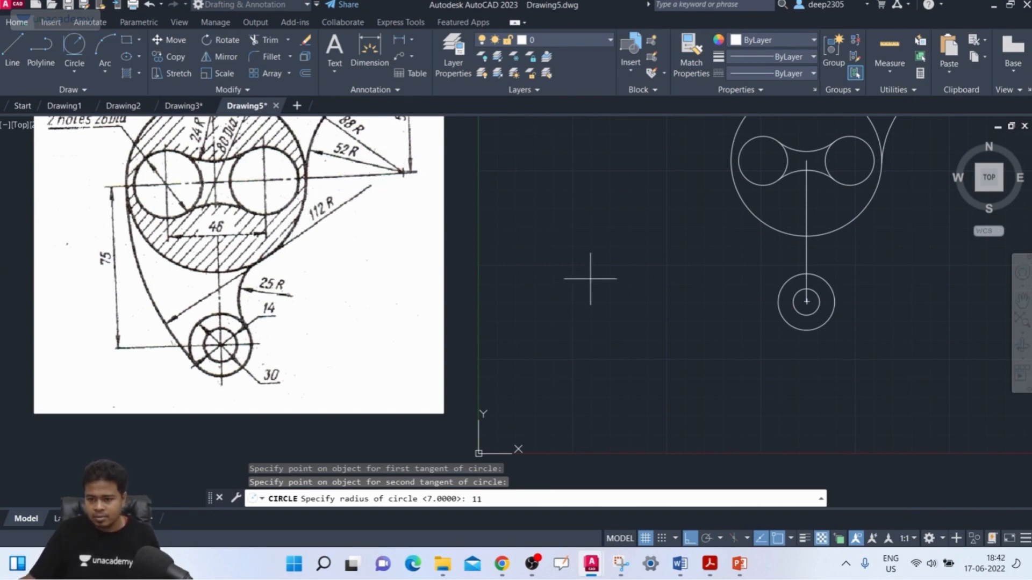
{"action": "key", "text": "Return"}
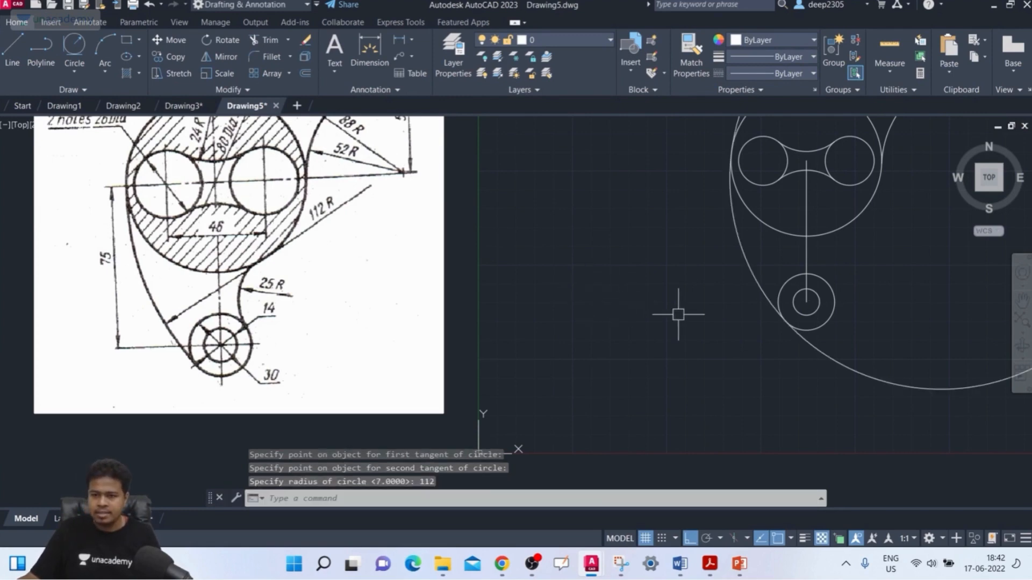
Trim the 112 mm radius circle to the left connecting arc between the body and the lower boss.
{"action": "scroll", "coordinate": [624, 354], "scroll_direction": "down", "scroll_amount": 2}
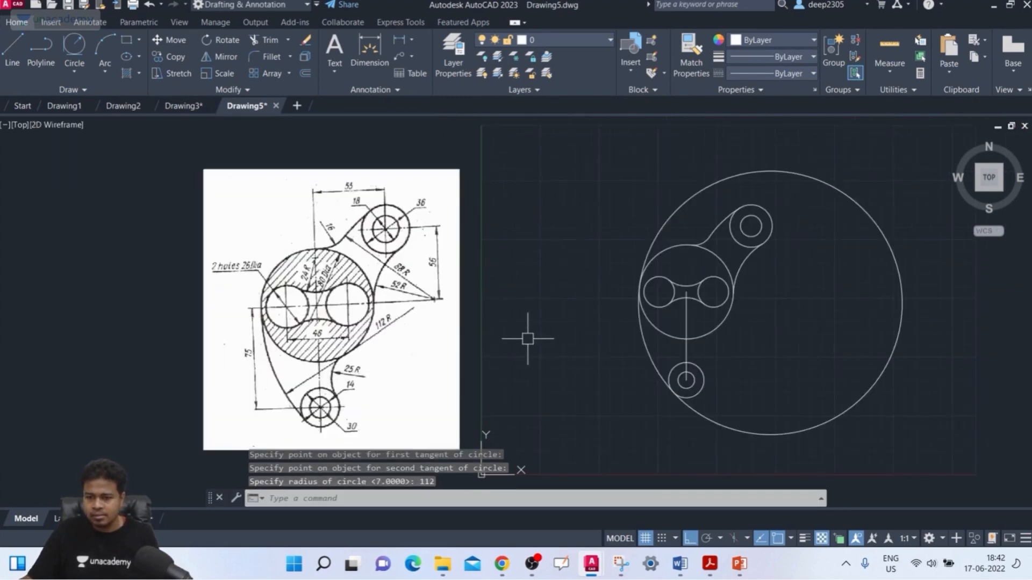
{"action": "scroll", "coordinate": [511, 347], "scroll_direction": "down", "scroll_amount": 1}
{"action": "type", "text": "tr"}
{"action": "key", "text": "Return"}
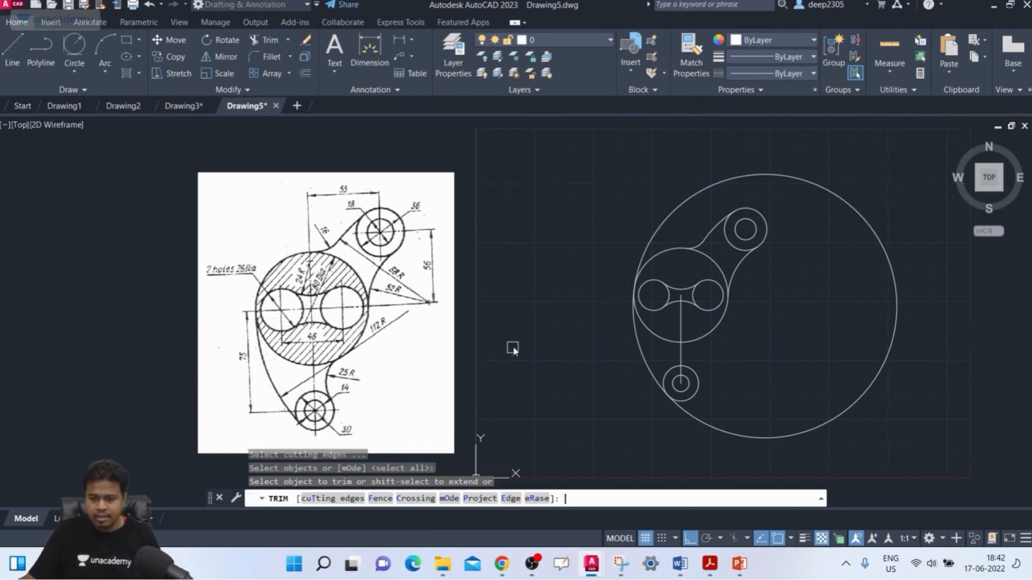
{"action": "left_click", "coordinate": [824, 188]}
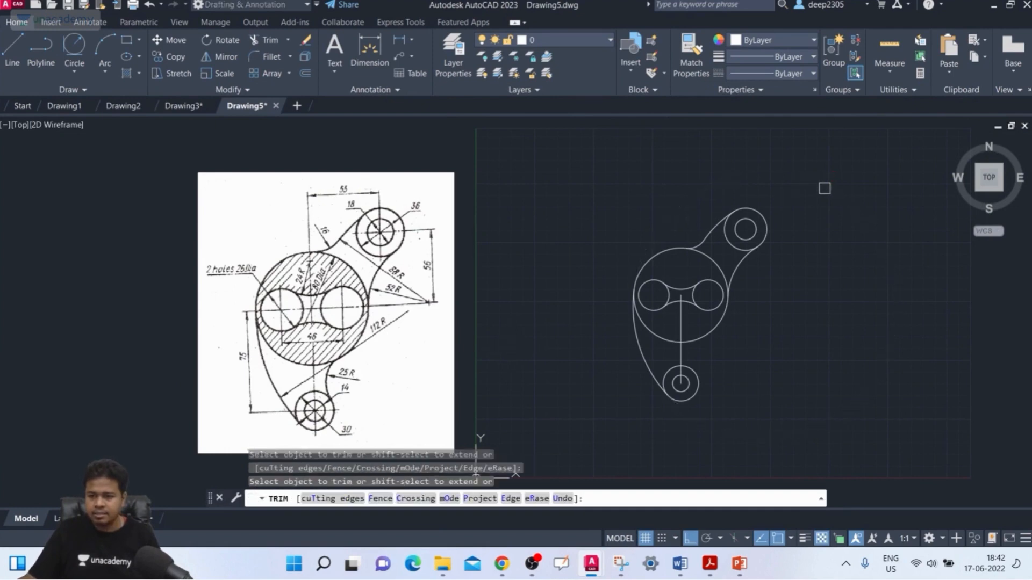
{"action": "scroll", "coordinate": [738, 346], "scroll_direction": "up", "scroll_amount": 2}
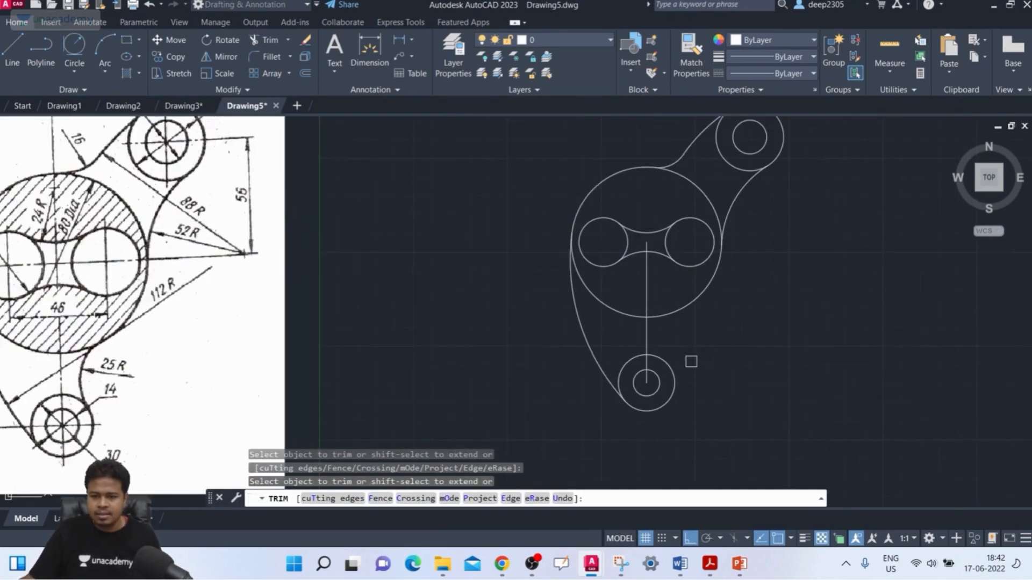
{"action": "key", "text": "Escape"}
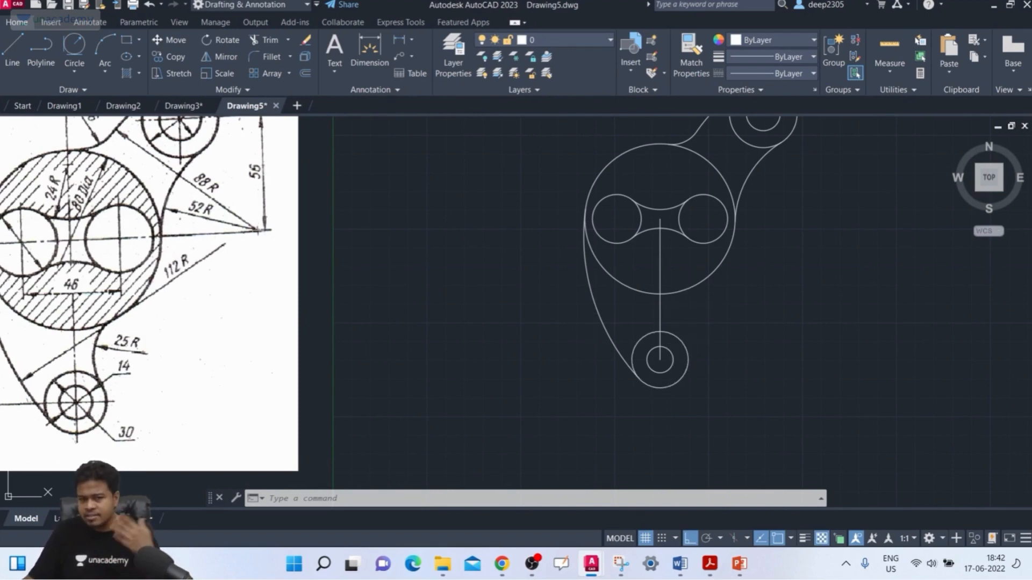
Draw a circle with a radius of 25 mm tangent to the body's lower right side and the lower 30 mm circle.
{"action": "left_click", "coordinate": [82, 68]}
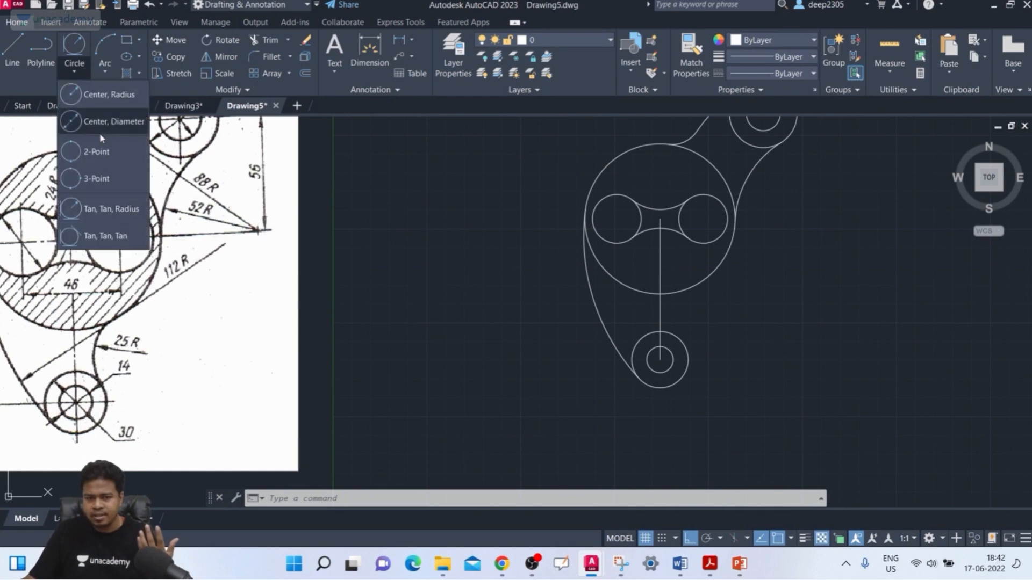
{"action": "left_click", "coordinate": [102, 208]}
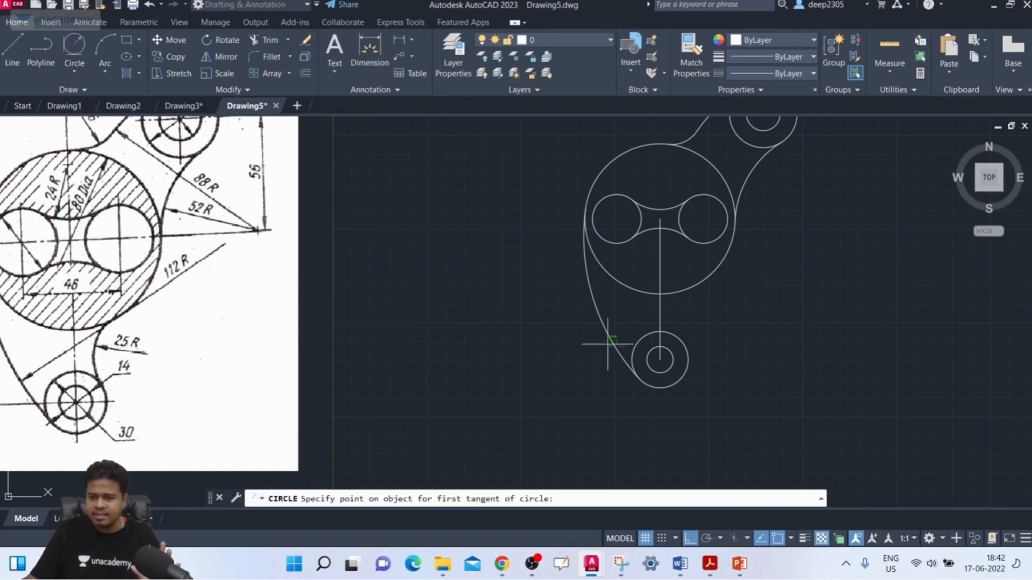
{"action": "left_click", "coordinate": [699, 285]}
{"action": "left_click", "coordinate": [674, 334]}
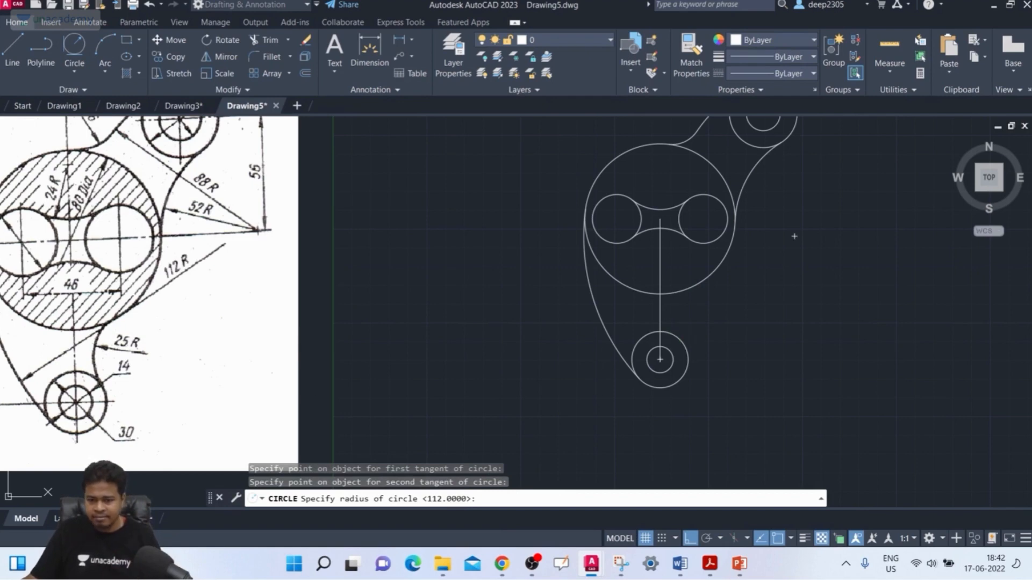
{"action": "type", "text": "25"}
{"action": "key", "text": "Return"}
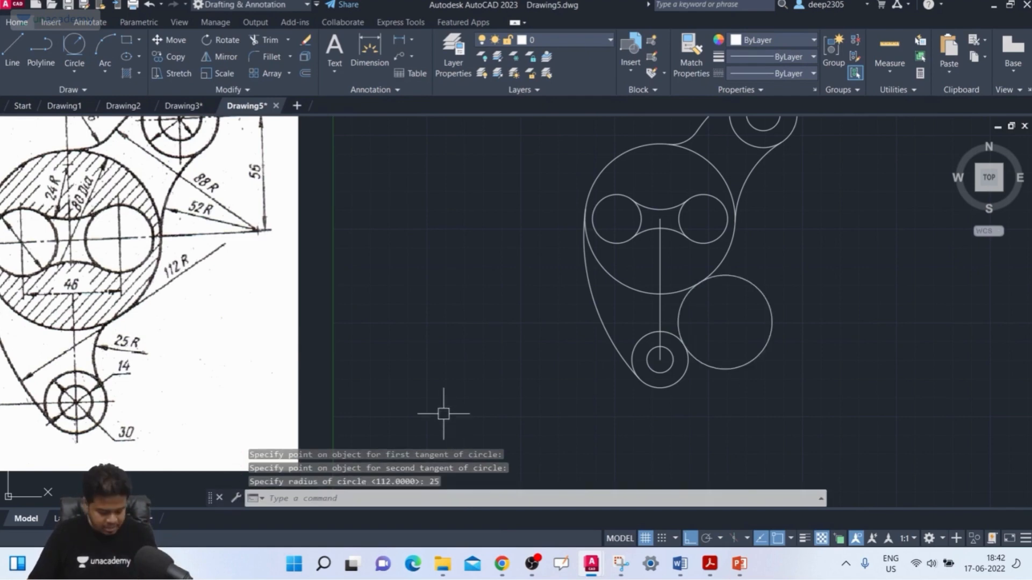
Trim away the outer part of the 25 mm radius circle and erase the remaining connecting arc.
{"action": "type", "text": "tr"}
{"action": "key", "text": "Return"}
{"action": "key", "text": "Return"}
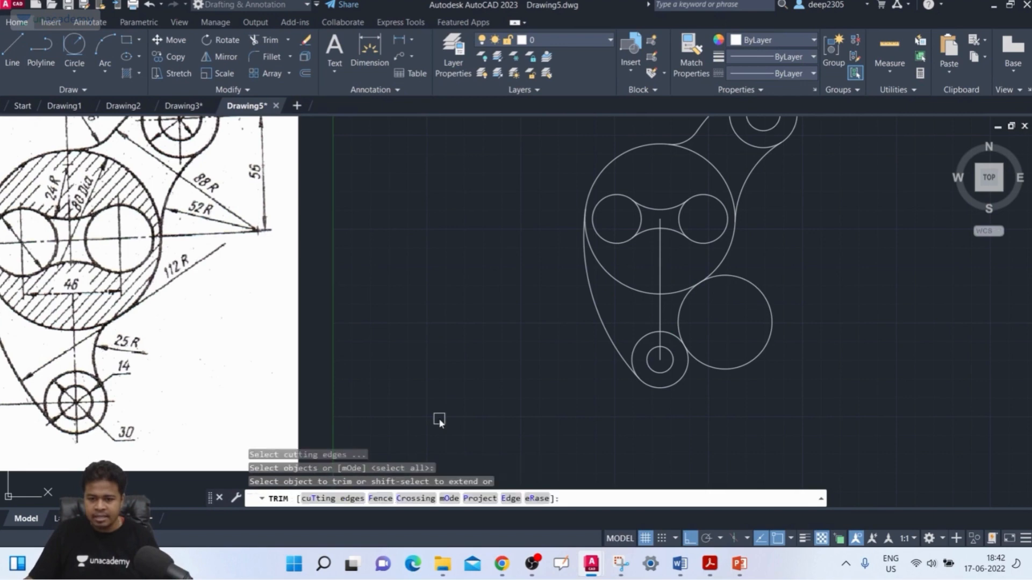
{"action": "left_click", "coordinate": [720, 368]}
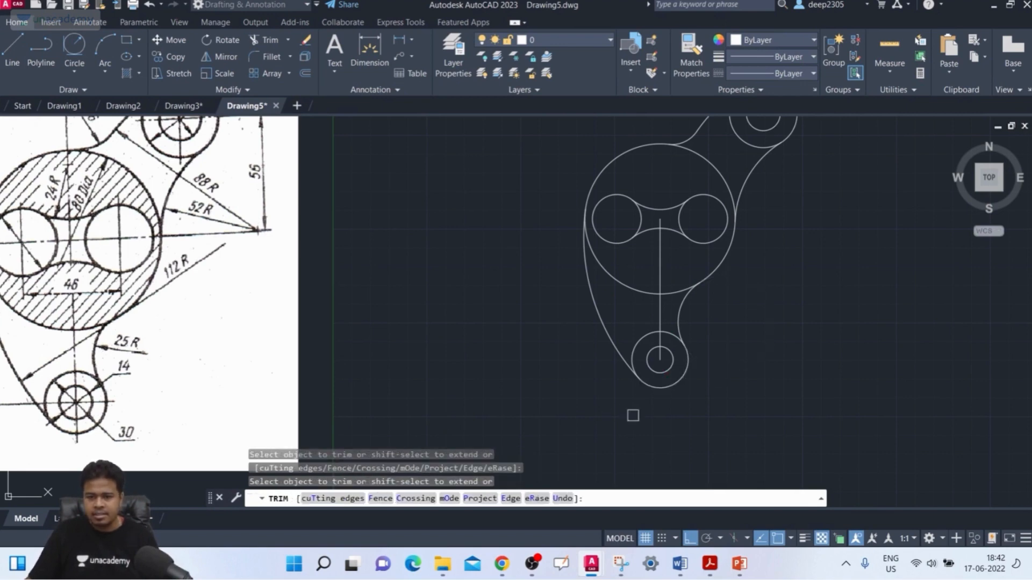
{"action": "key", "text": "Escape"}
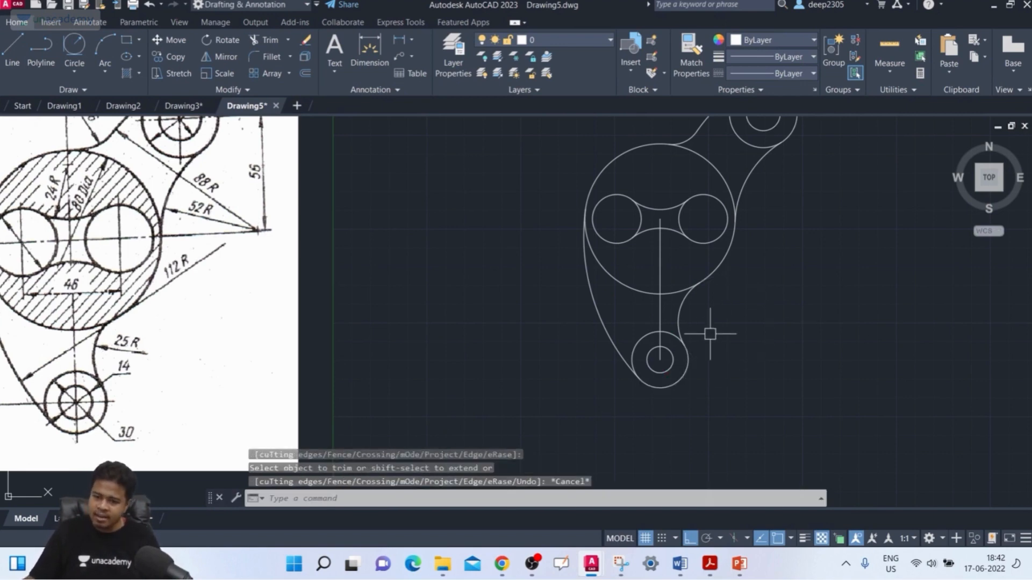
{"action": "left_click", "coordinate": [680, 315]}
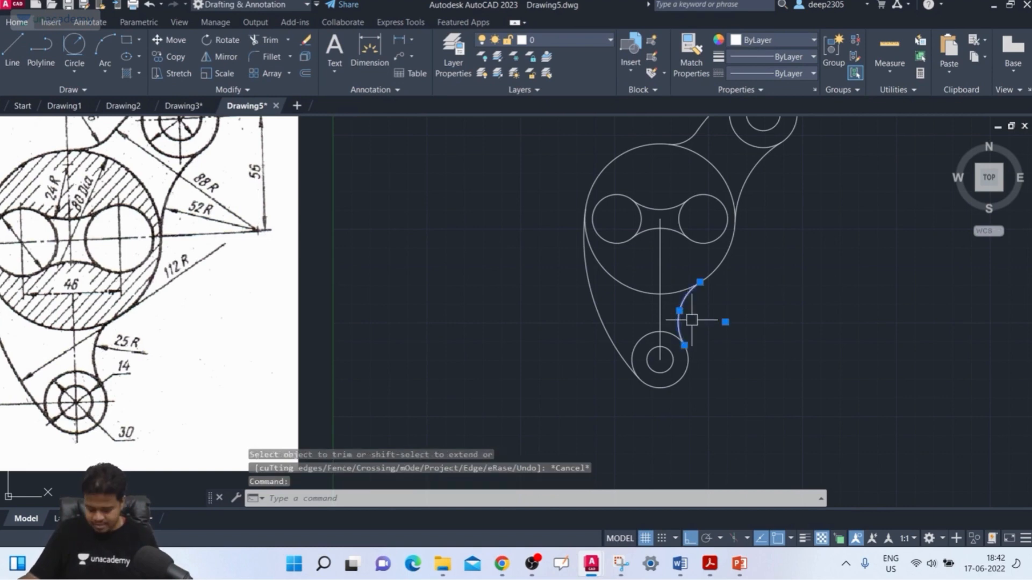
{"action": "key", "text": "Delete"}
Fillet the 80 mm body circle's lower right side and the lower 30 mm circle with a radius of 25 mm.
{"action": "type", "text": "f"}
{"action": "key", "text": "Return"}
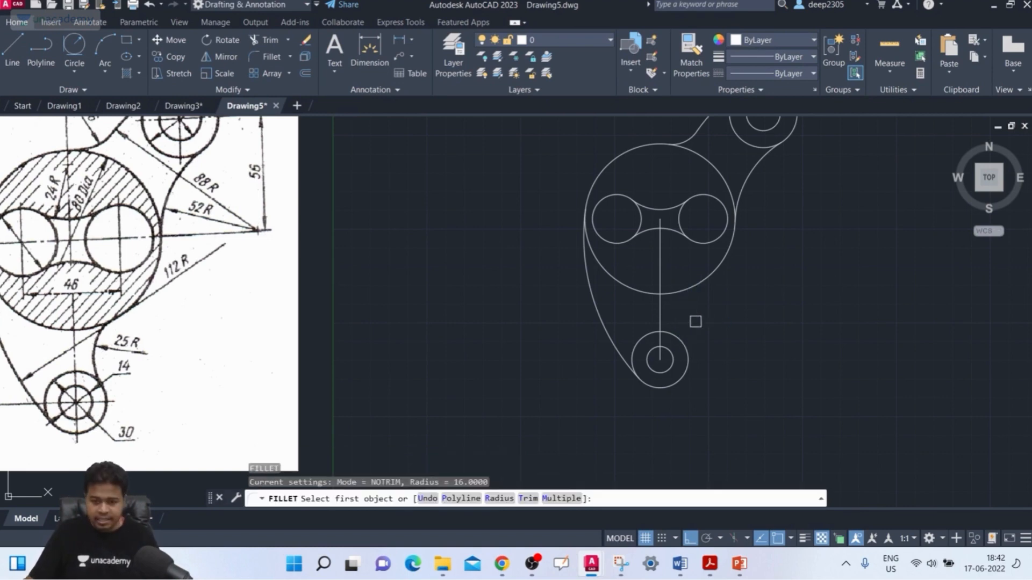
{"action": "type", "text": "R"}
{"action": "key", "text": "Return"}
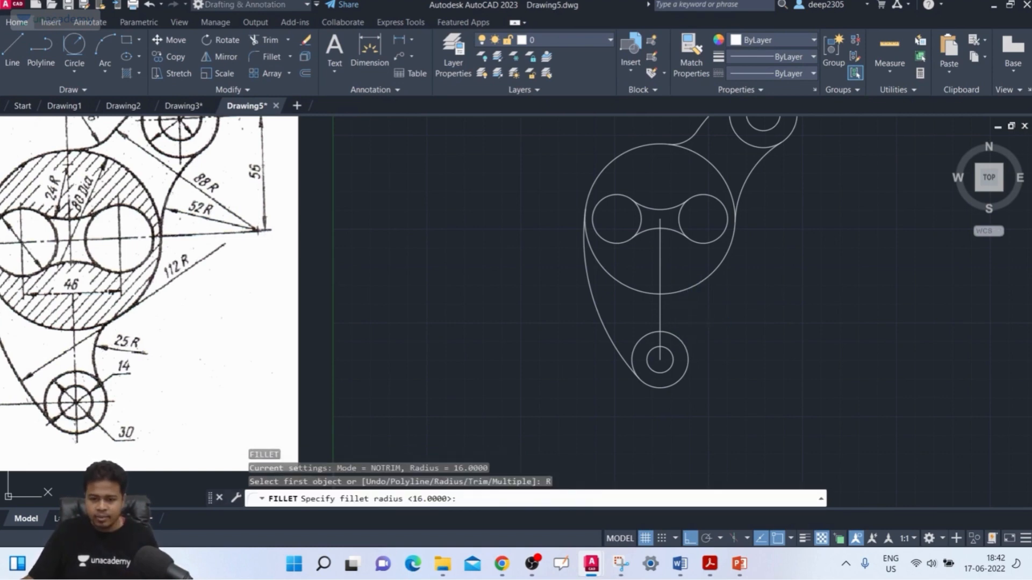
{"action": "key", "text": "Return"}
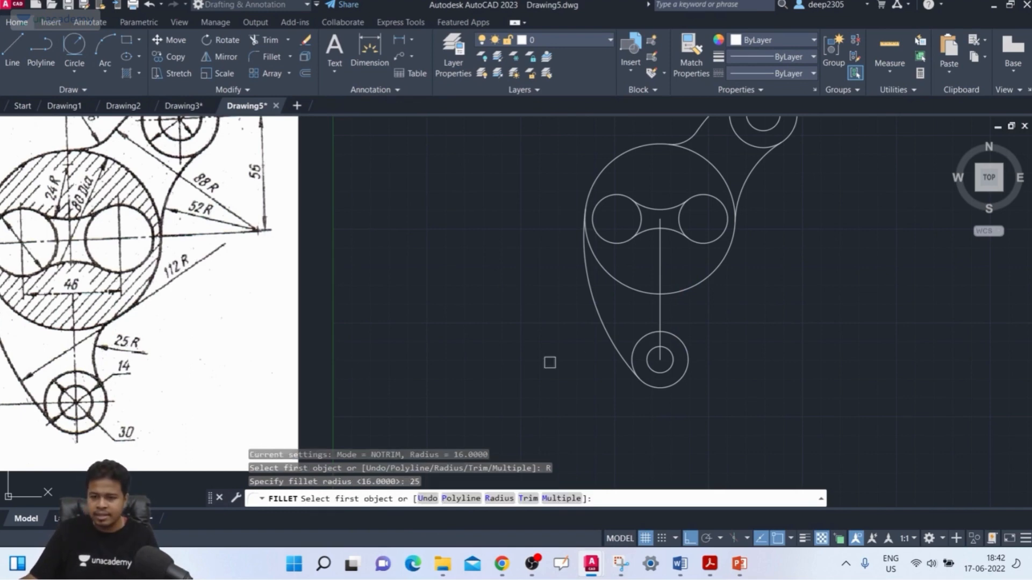
{"action": "left_click", "coordinate": [703, 281]}
{"action": "left_click", "coordinate": [686, 339]}
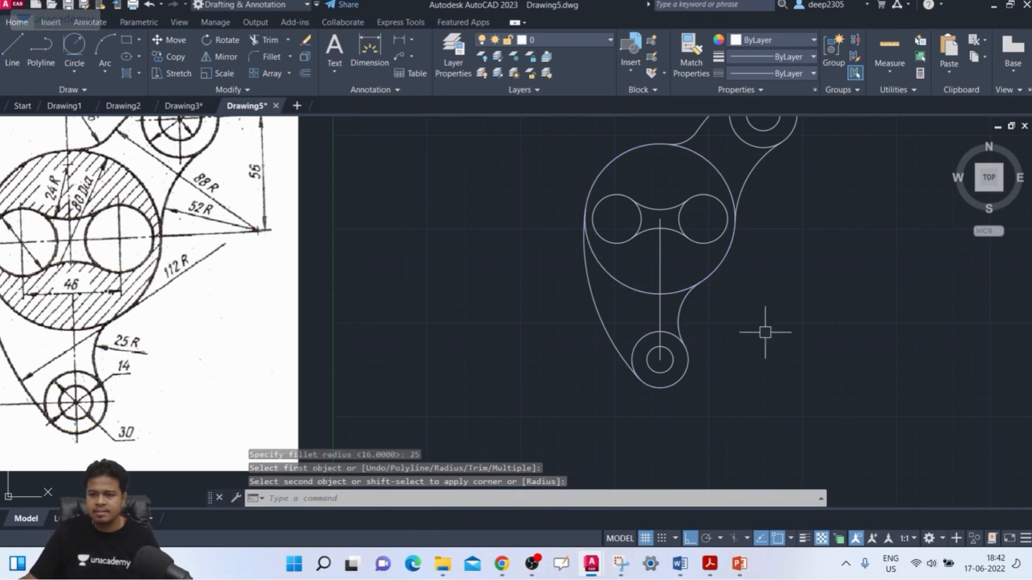
{"action": "scroll", "coordinate": [712, 328], "scroll_direction": "down", "scroll_amount": 3}
{"action": "key", "text": "Escape"}
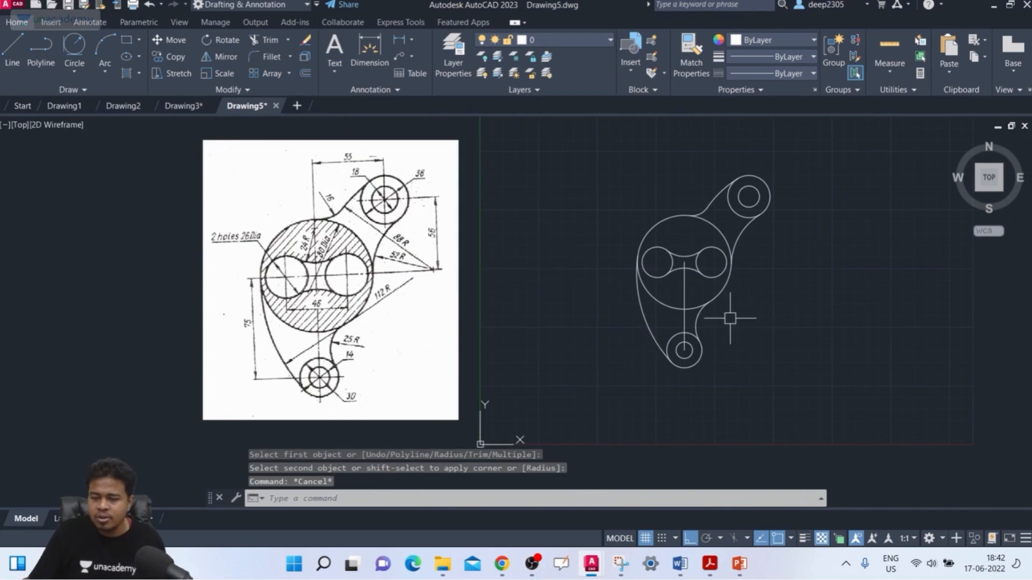
Erase the 75 mm vertical construction line between the body's centre and the lower boss.
{"action": "scroll", "coordinate": [725, 317], "scroll_direction": "up", "scroll_amount": 3}
{"action": "middle_click_drag", "start_coordinate": [717, 320], "coordinate": [725, 344]}
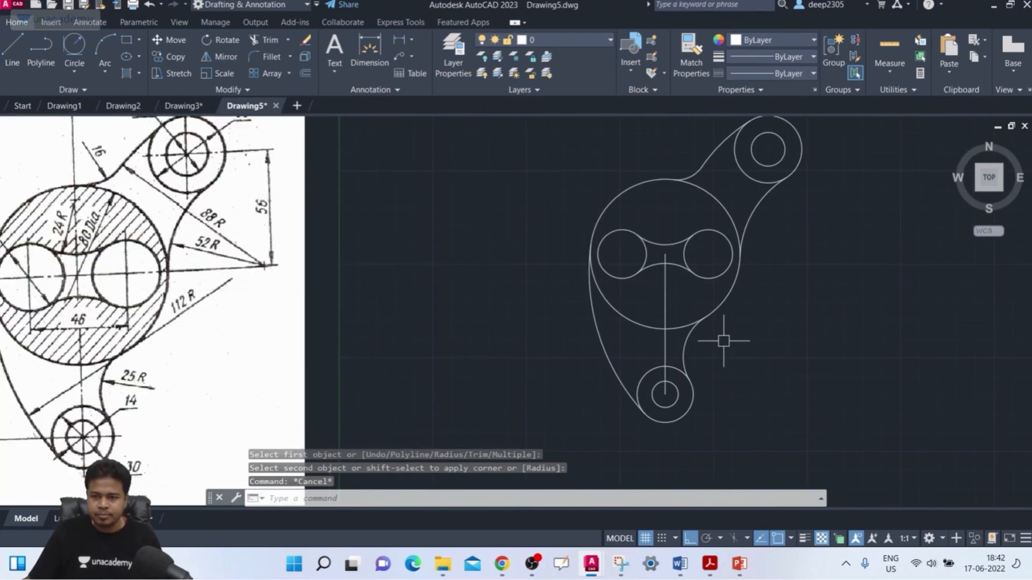
{"action": "key", "text": "Escape"}
{"action": "key", "text": "h"}
{"action": "key", "text": "Escape"}
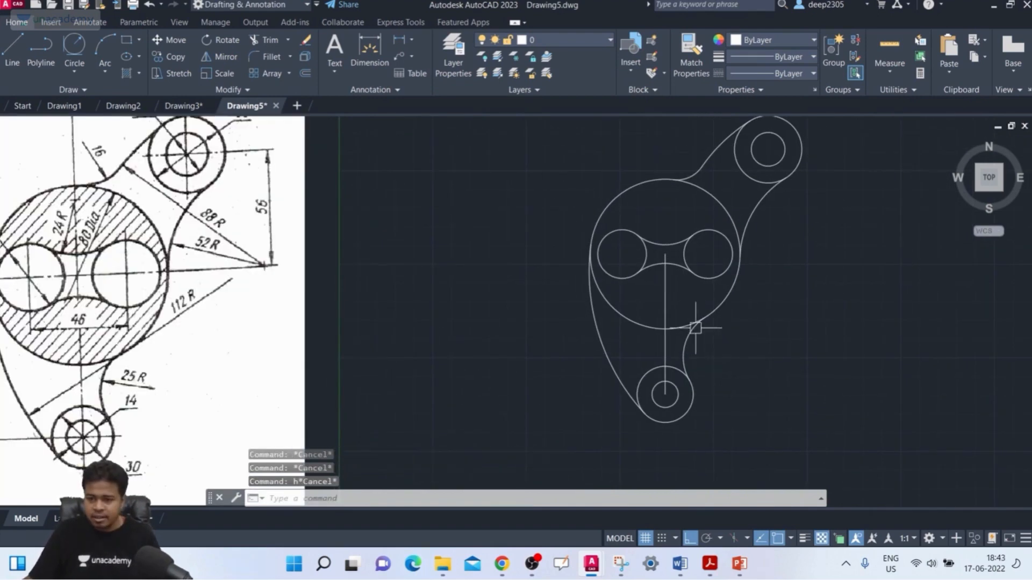
{"action": "left_click", "coordinate": [667, 304]}
{"action": "key", "text": "Delete"}
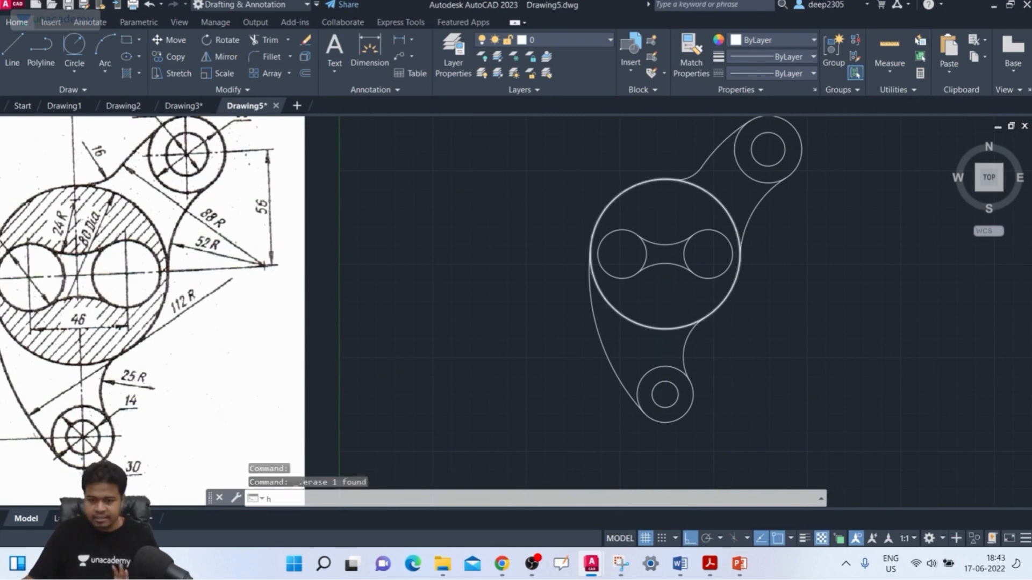
Hatch the 80 mm body around the two 26 mm holes and their connecting arcs with the ANSI31 pattern at scale 1.
{"action": "type", "text": "h"}
{"action": "key", "text": "Return"}
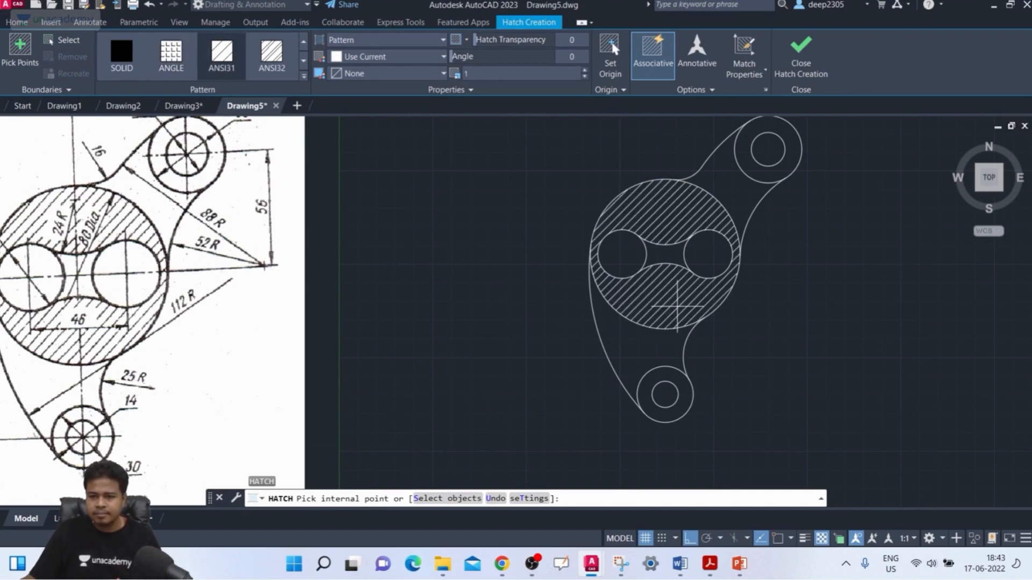
{"action": "left_click", "coordinate": [675, 306]}
{"action": "left_click", "coordinate": [804, 79]}
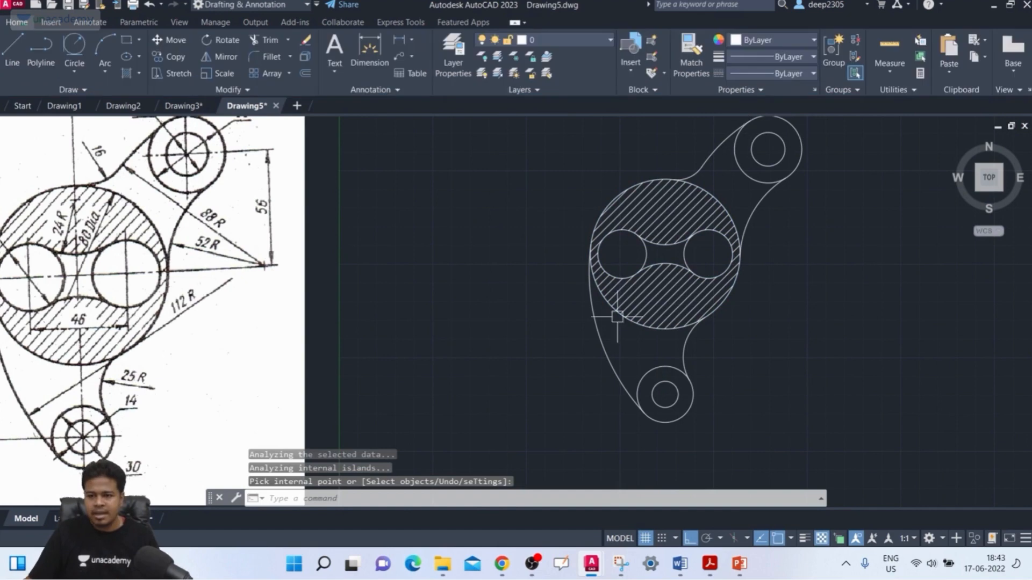
{"action": "scroll", "coordinate": [492, 317], "scroll_direction": "down", "scroll_amount": 2}
{"action": "middle_click_drag", "start_coordinate": [492, 311], "coordinate": [502, 312]}
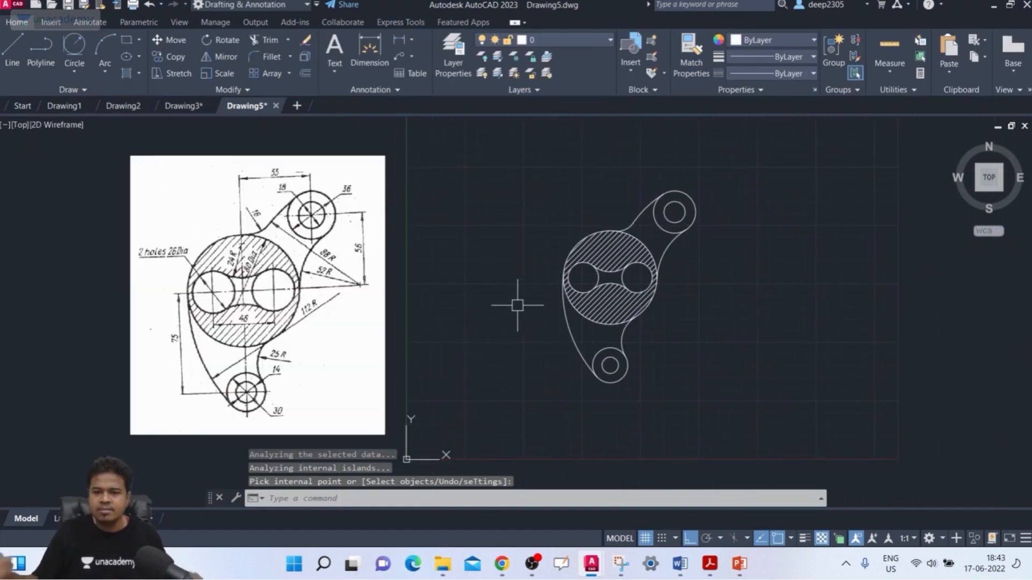